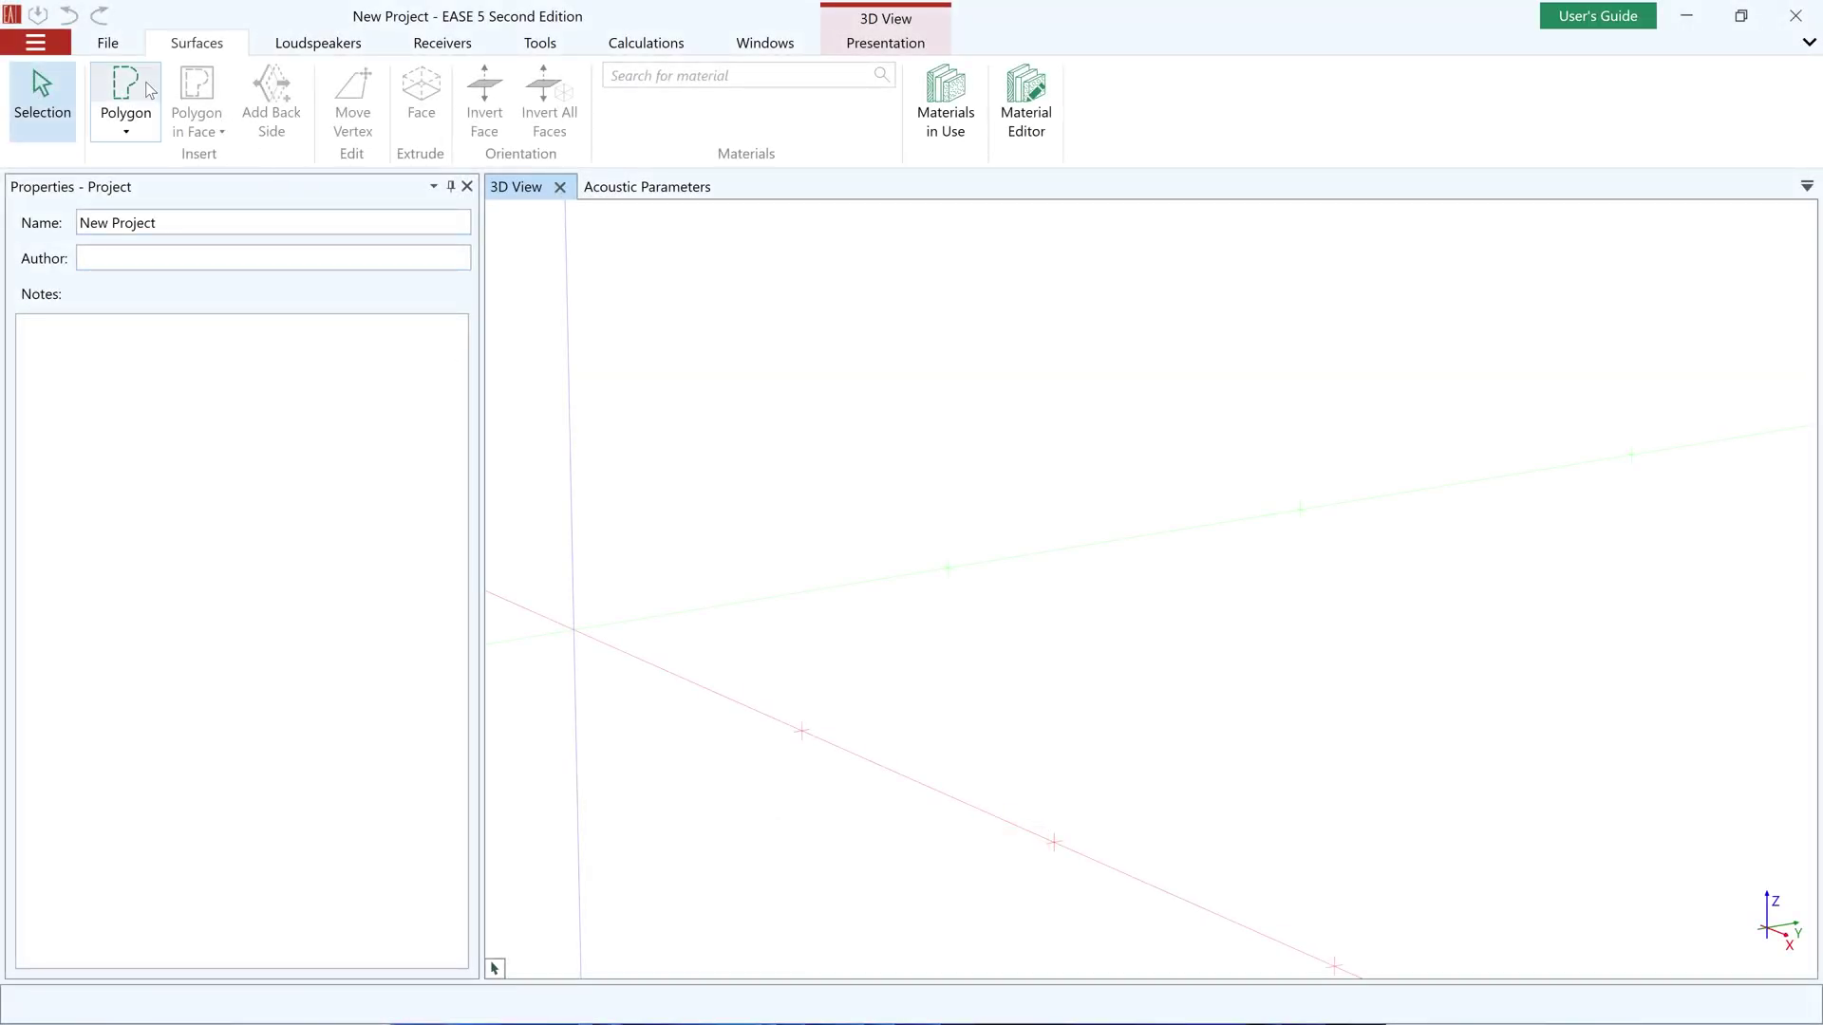
Start a floor polygon at the origin and draw a 10 m edge along Y
{"action": "left_click", "coordinate": [126, 91]}
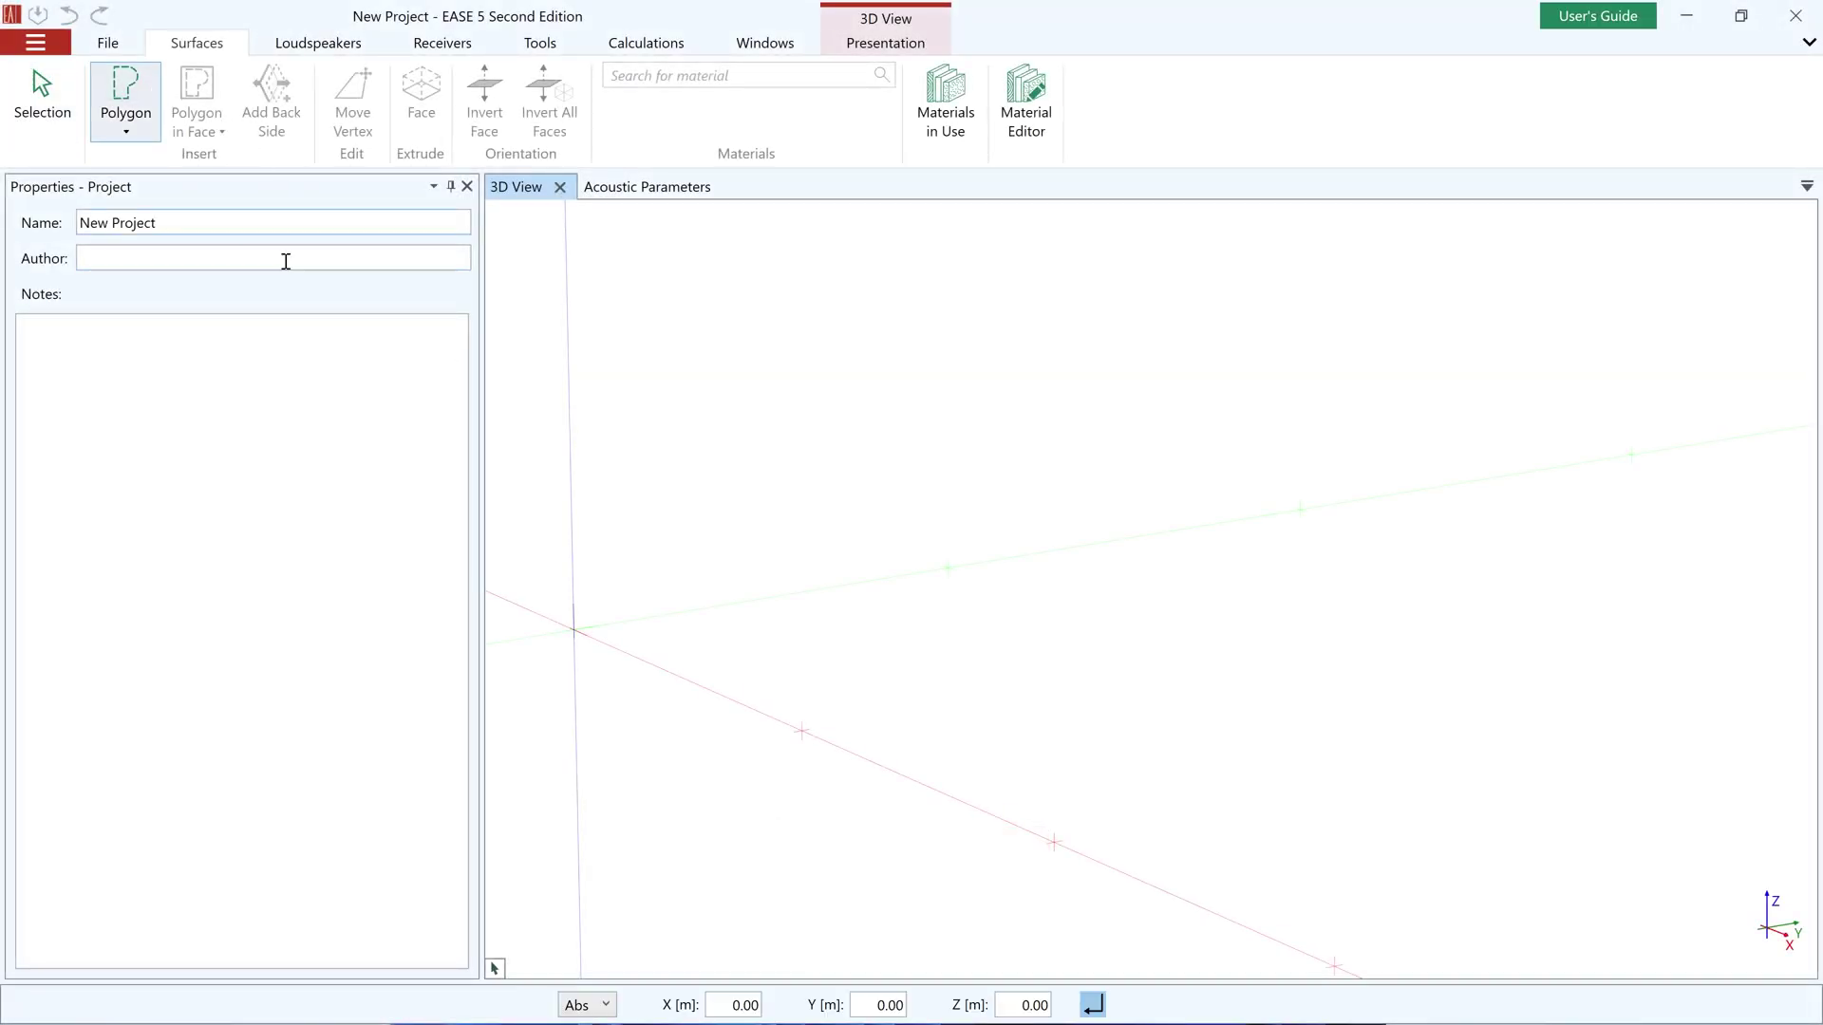
{"action": "left_click", "coordinate": [575, 631]}
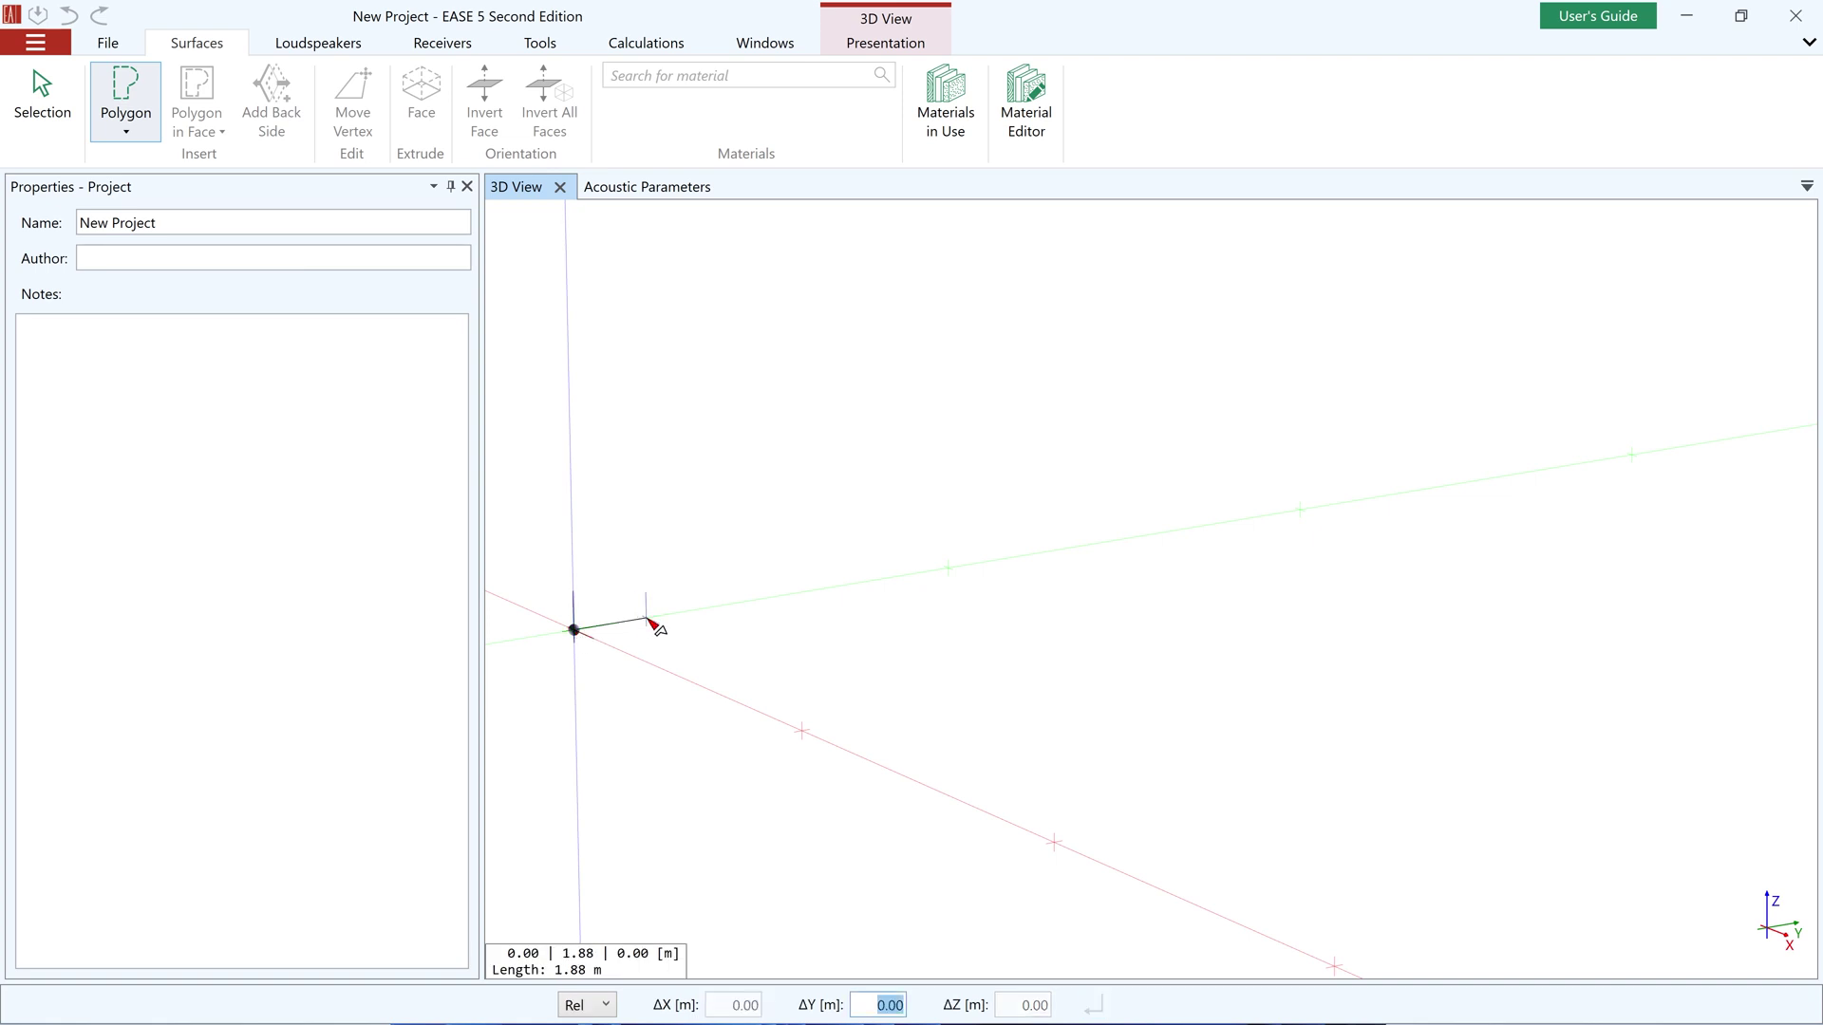
{"action": "type", "text": "10"}
{"action": "key", "text": "Tab"}
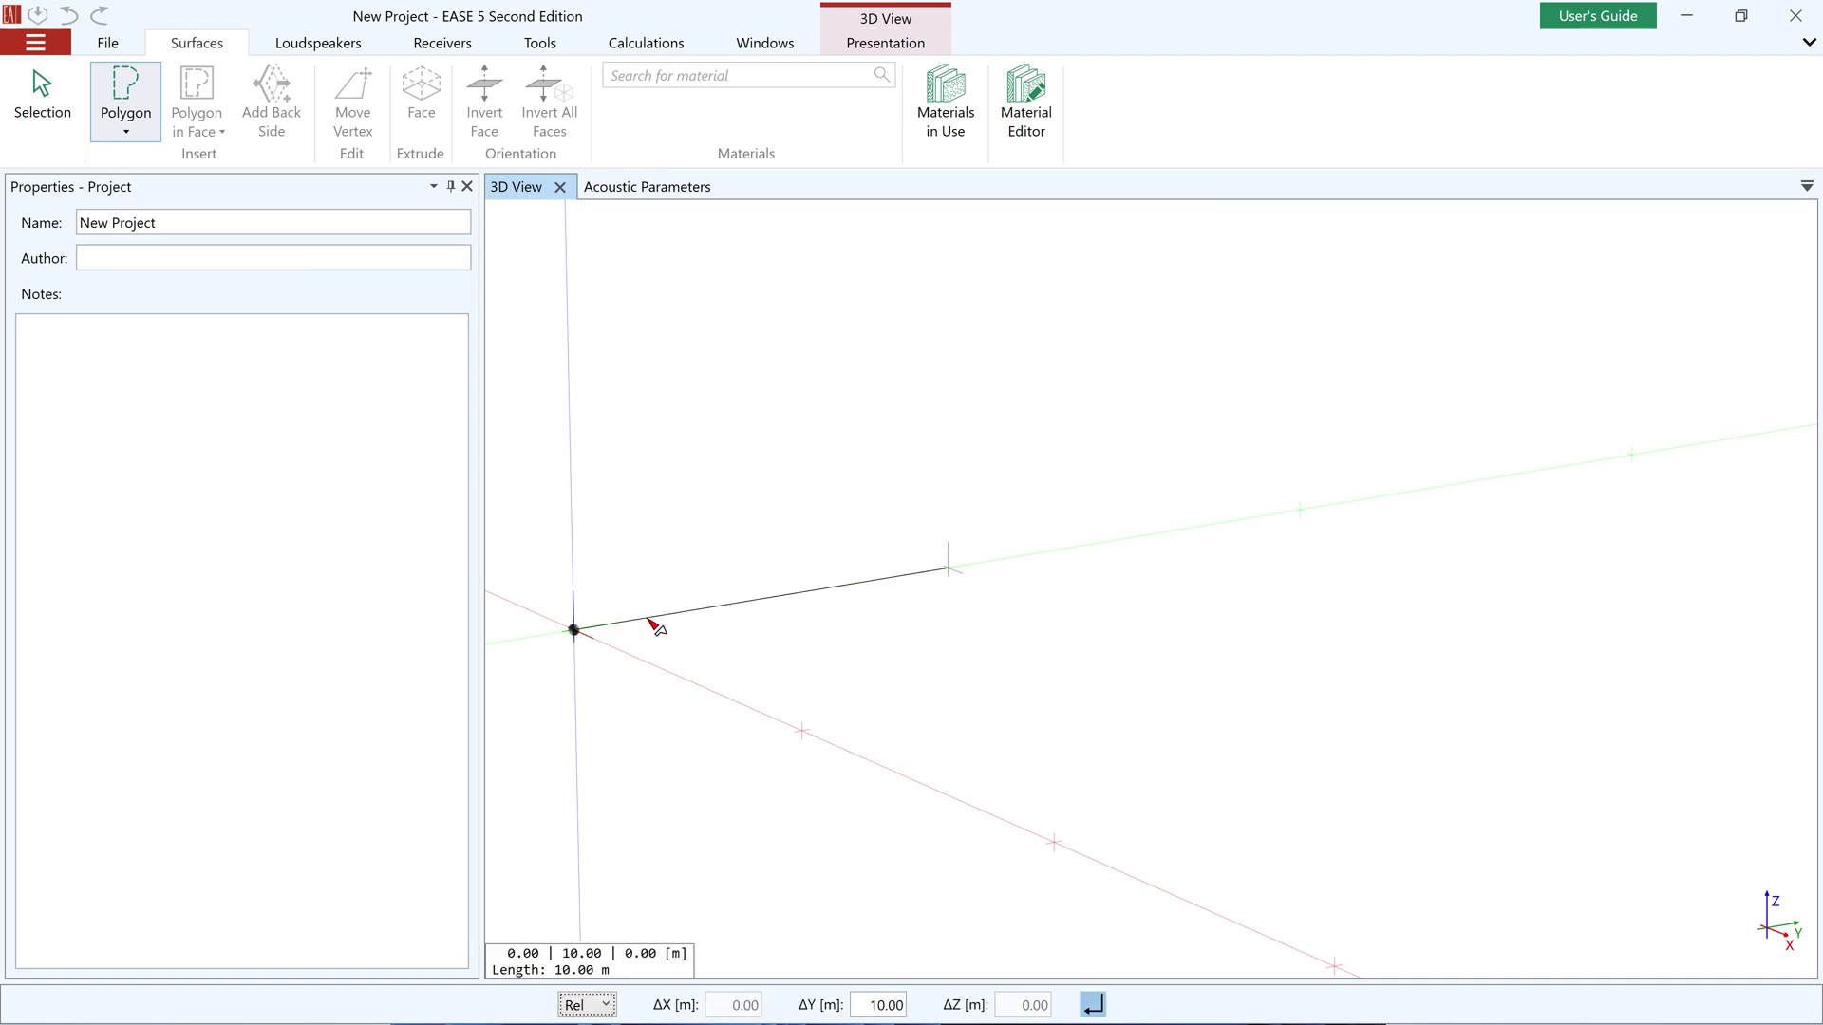
{"action": "key", "text": "Return"}
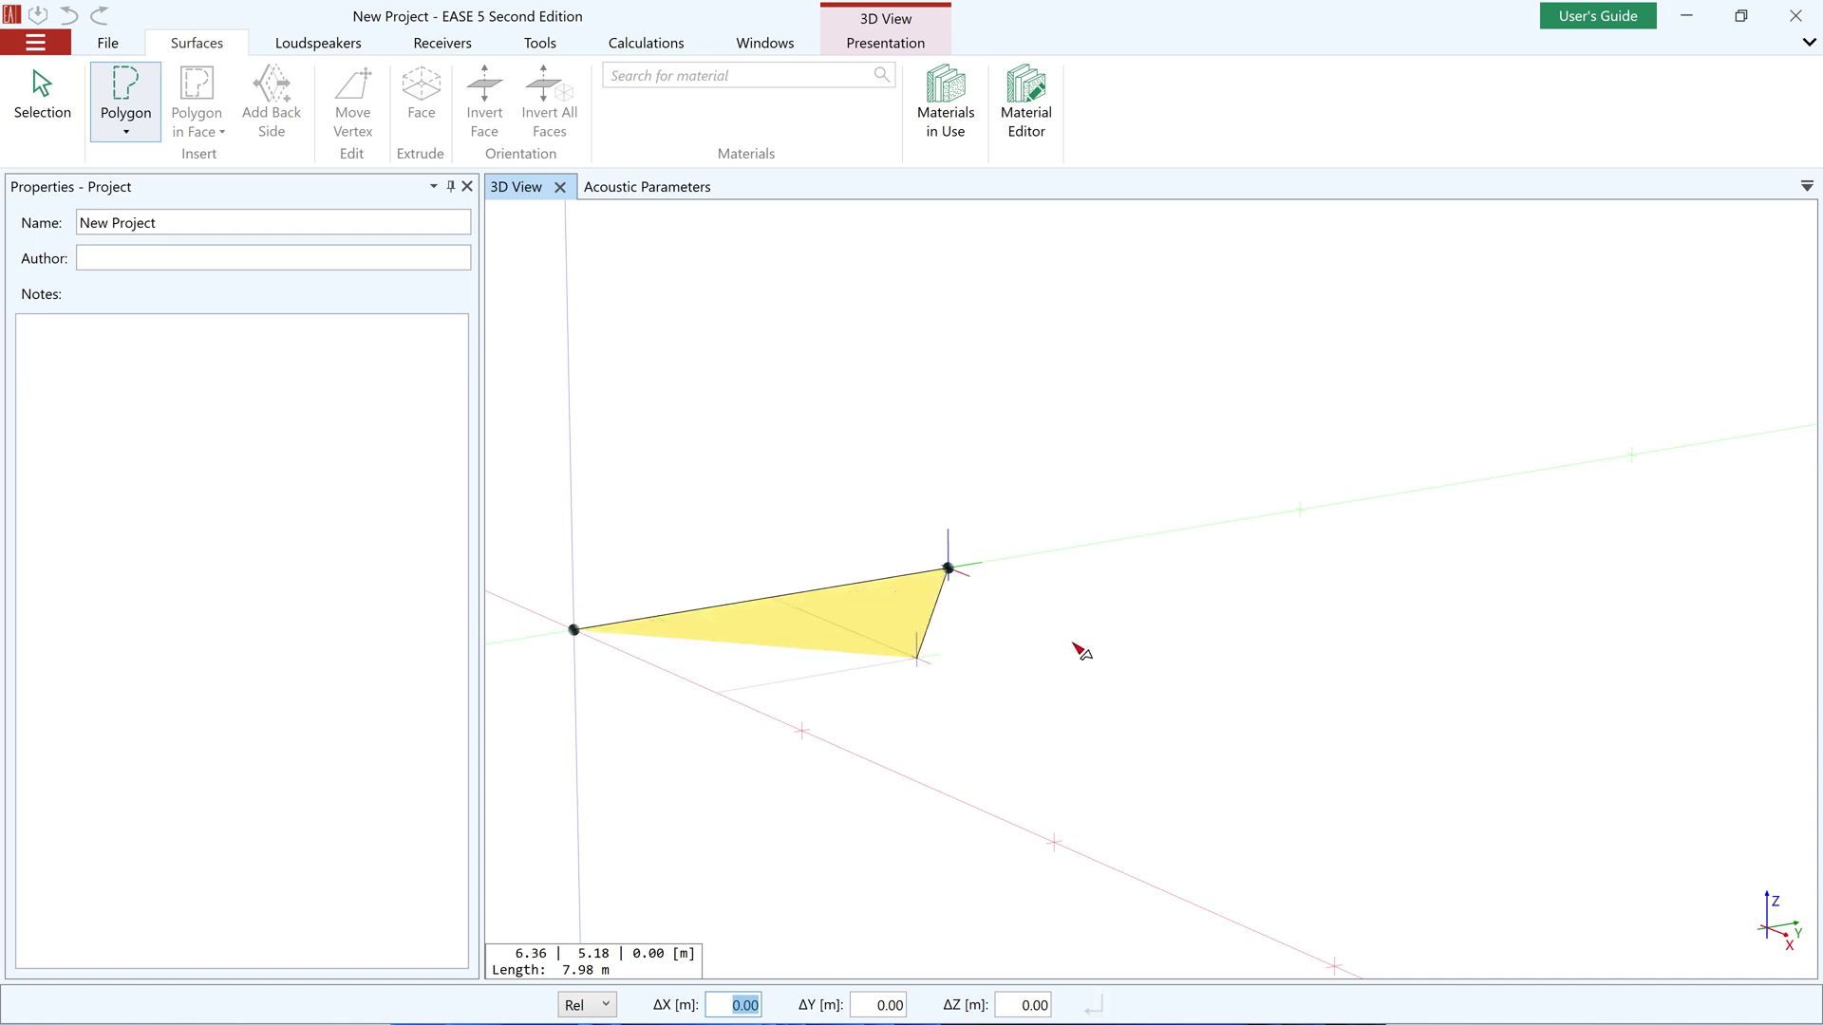
Add an arc ending 2 m further along Y with a 1 m bulge
{"action": "key", "text": "a"}
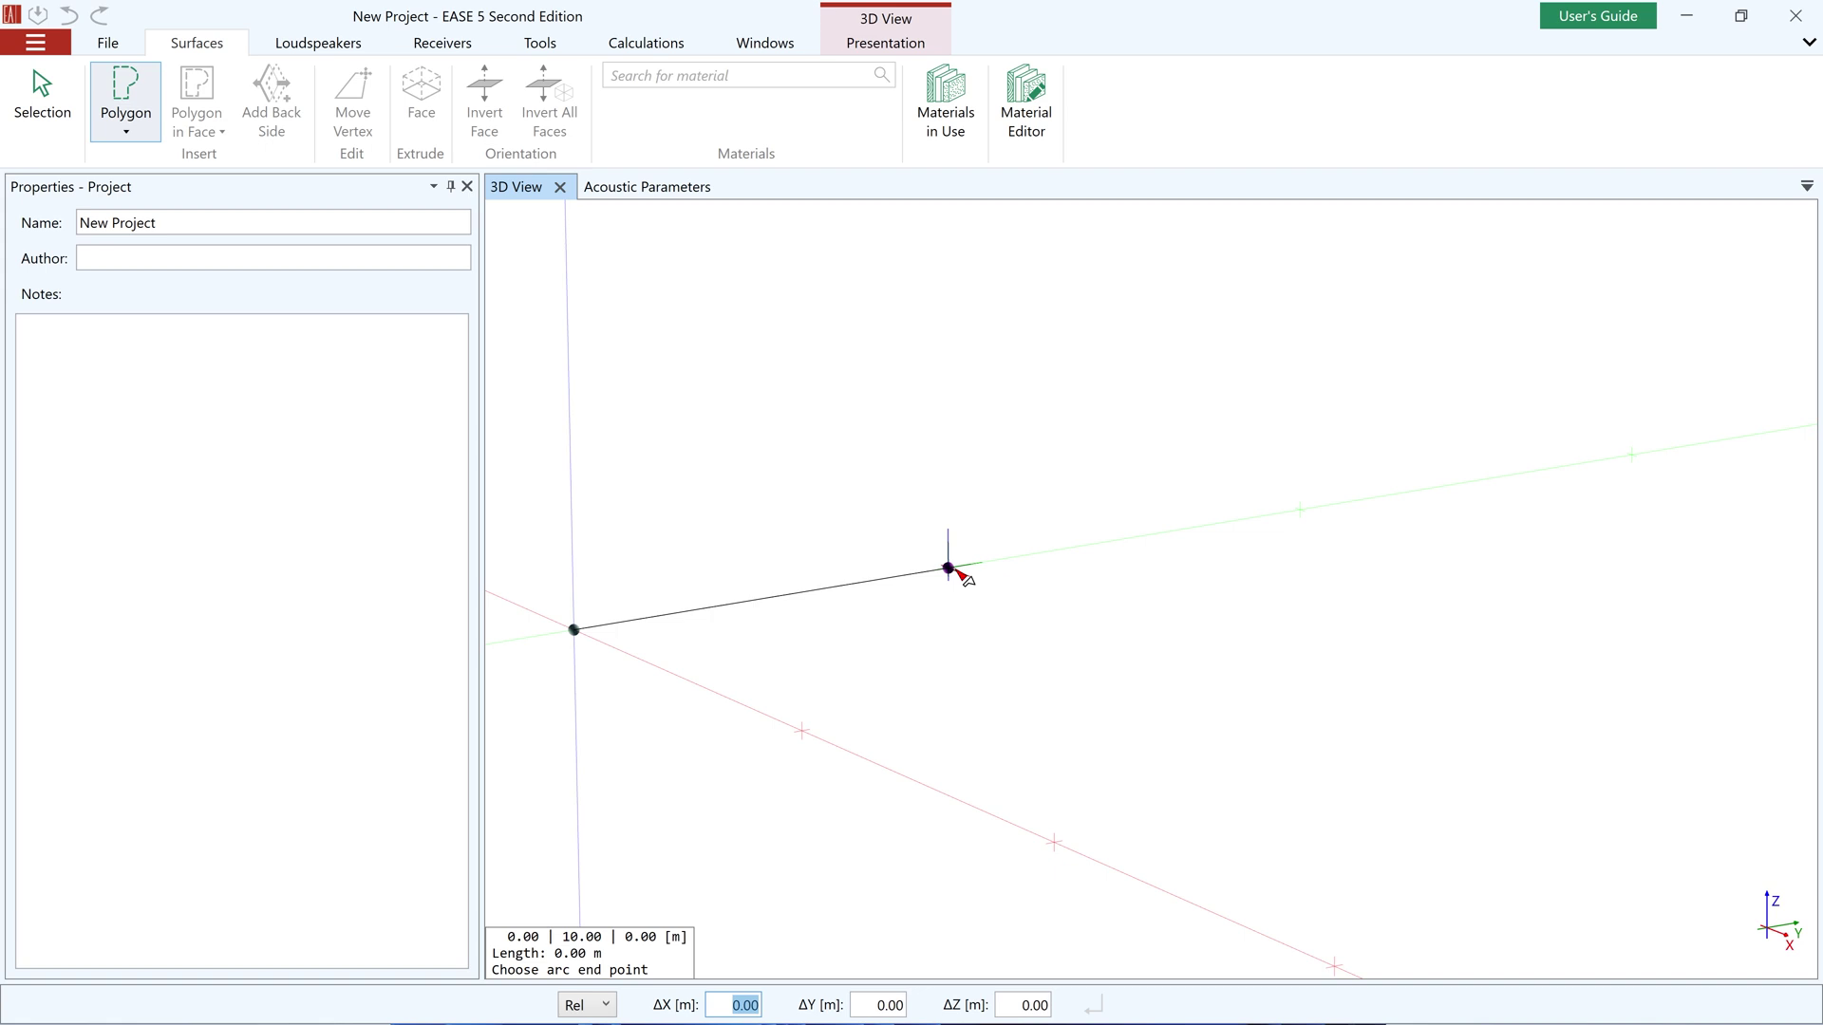
{"action": "key", "text": "Tab"}
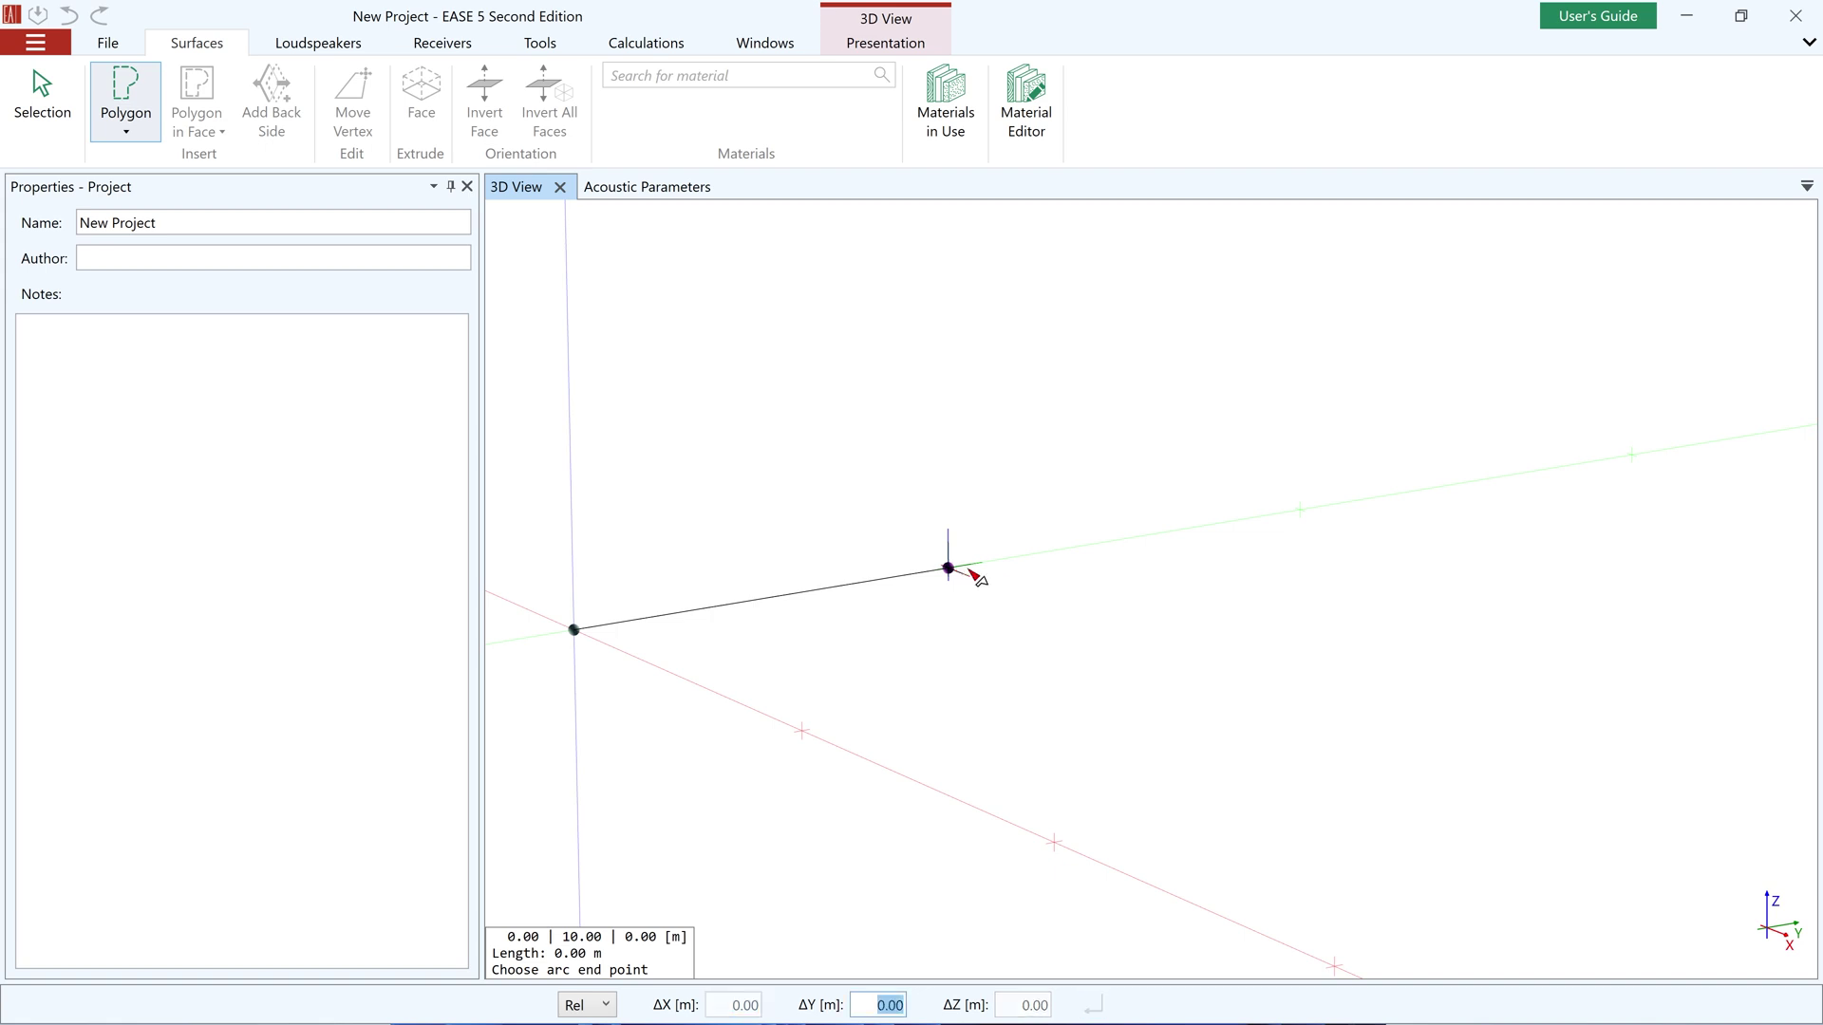
{"action": "type", "text": "2"}
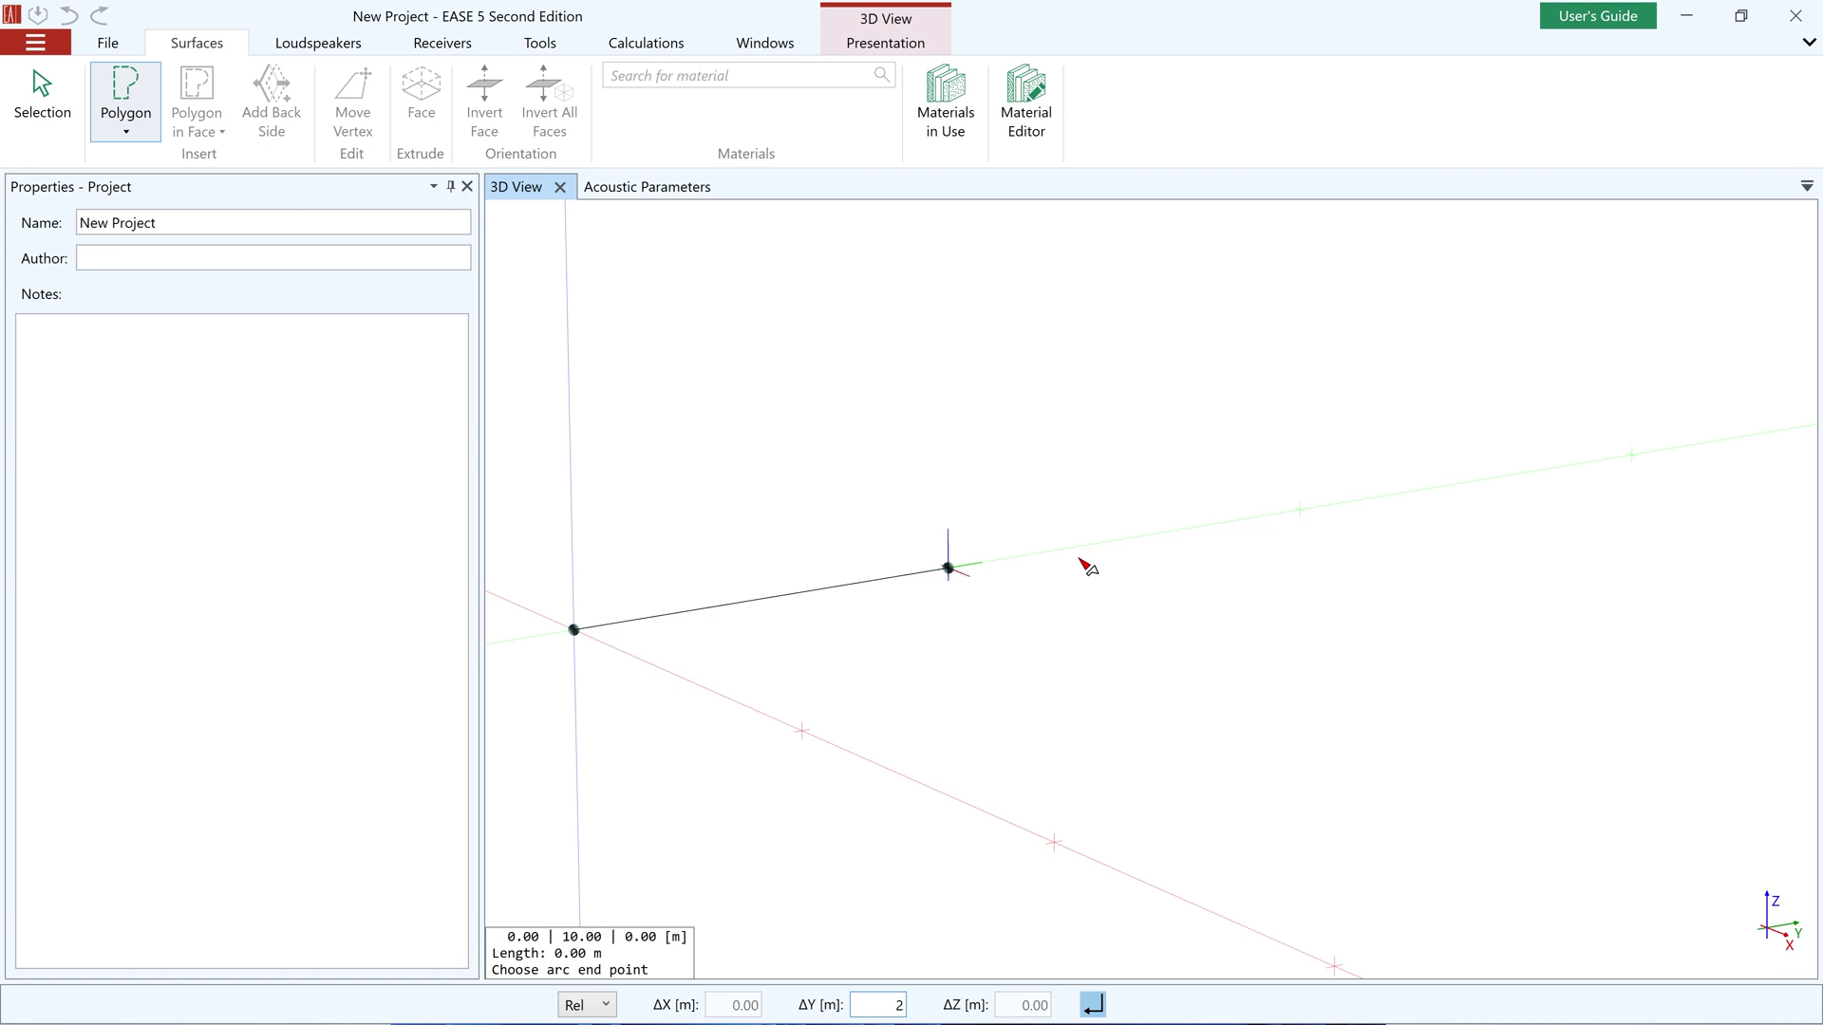
{"action": "key", "text": "Return"}
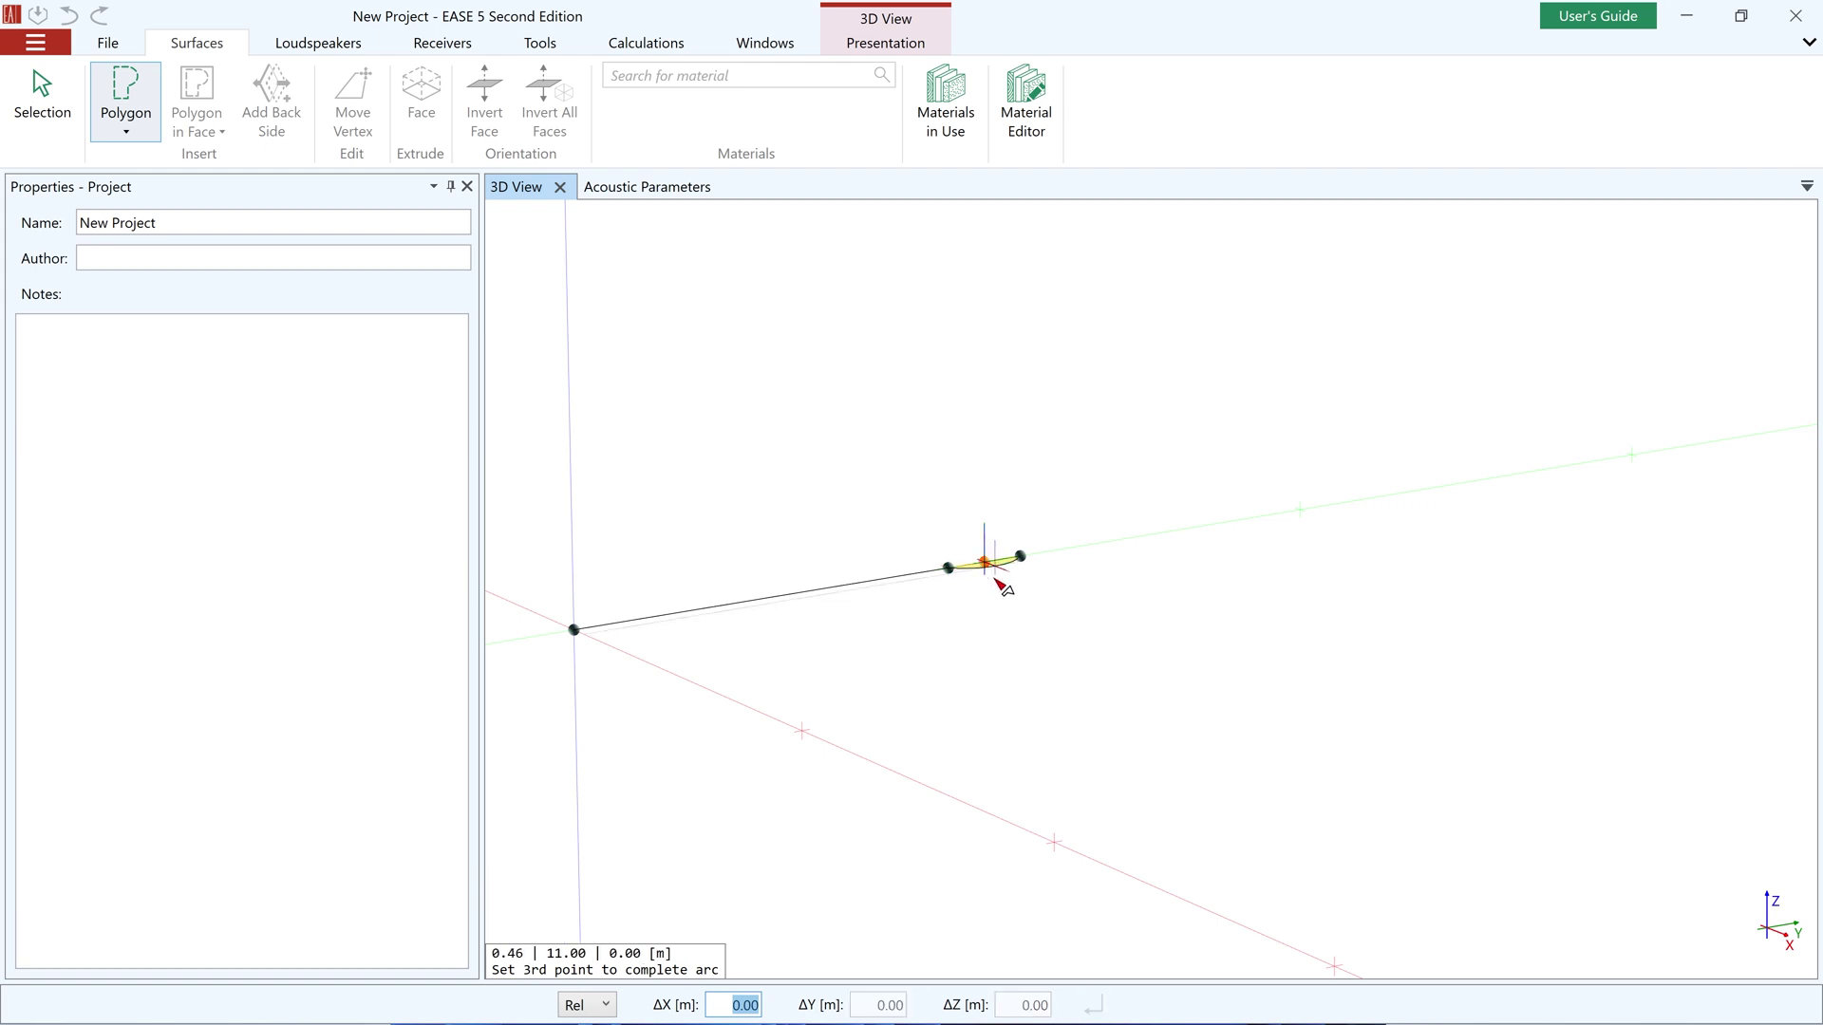
{"action": "type", "text": "1"}
{"action": "key", "text": "Tab"}
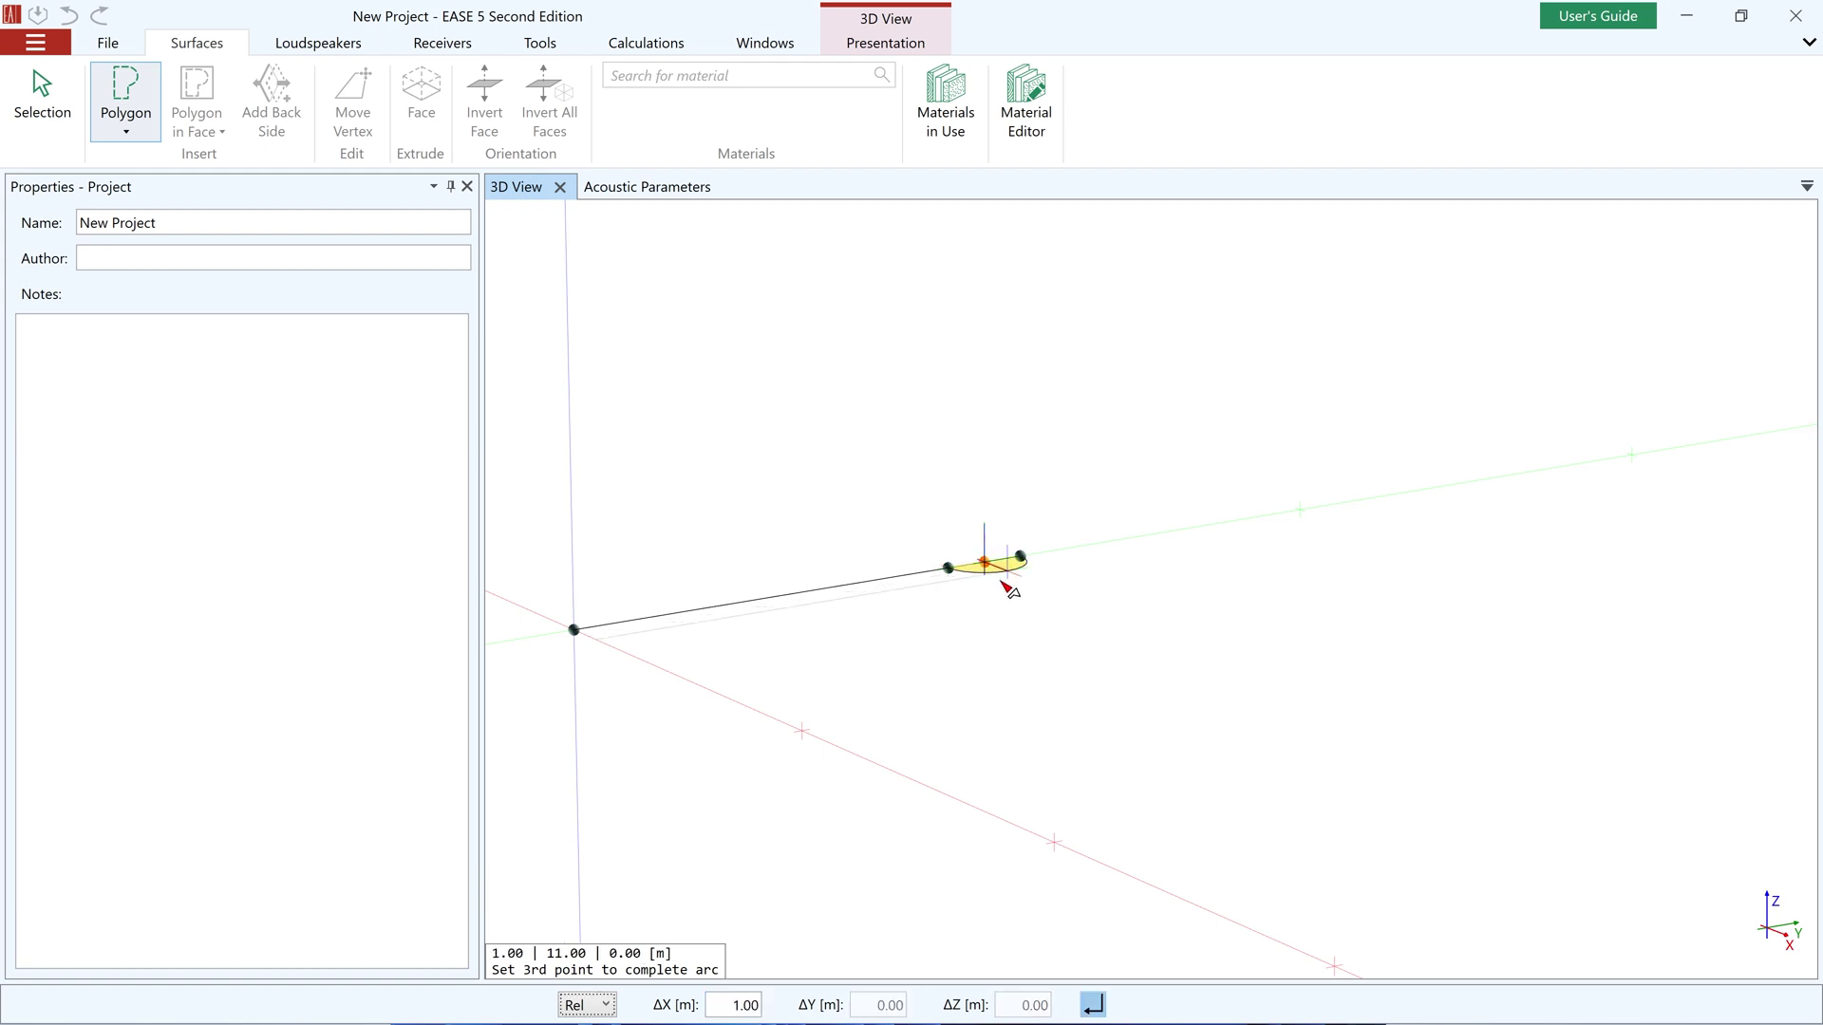
{"action": "key", "text": "Return"}
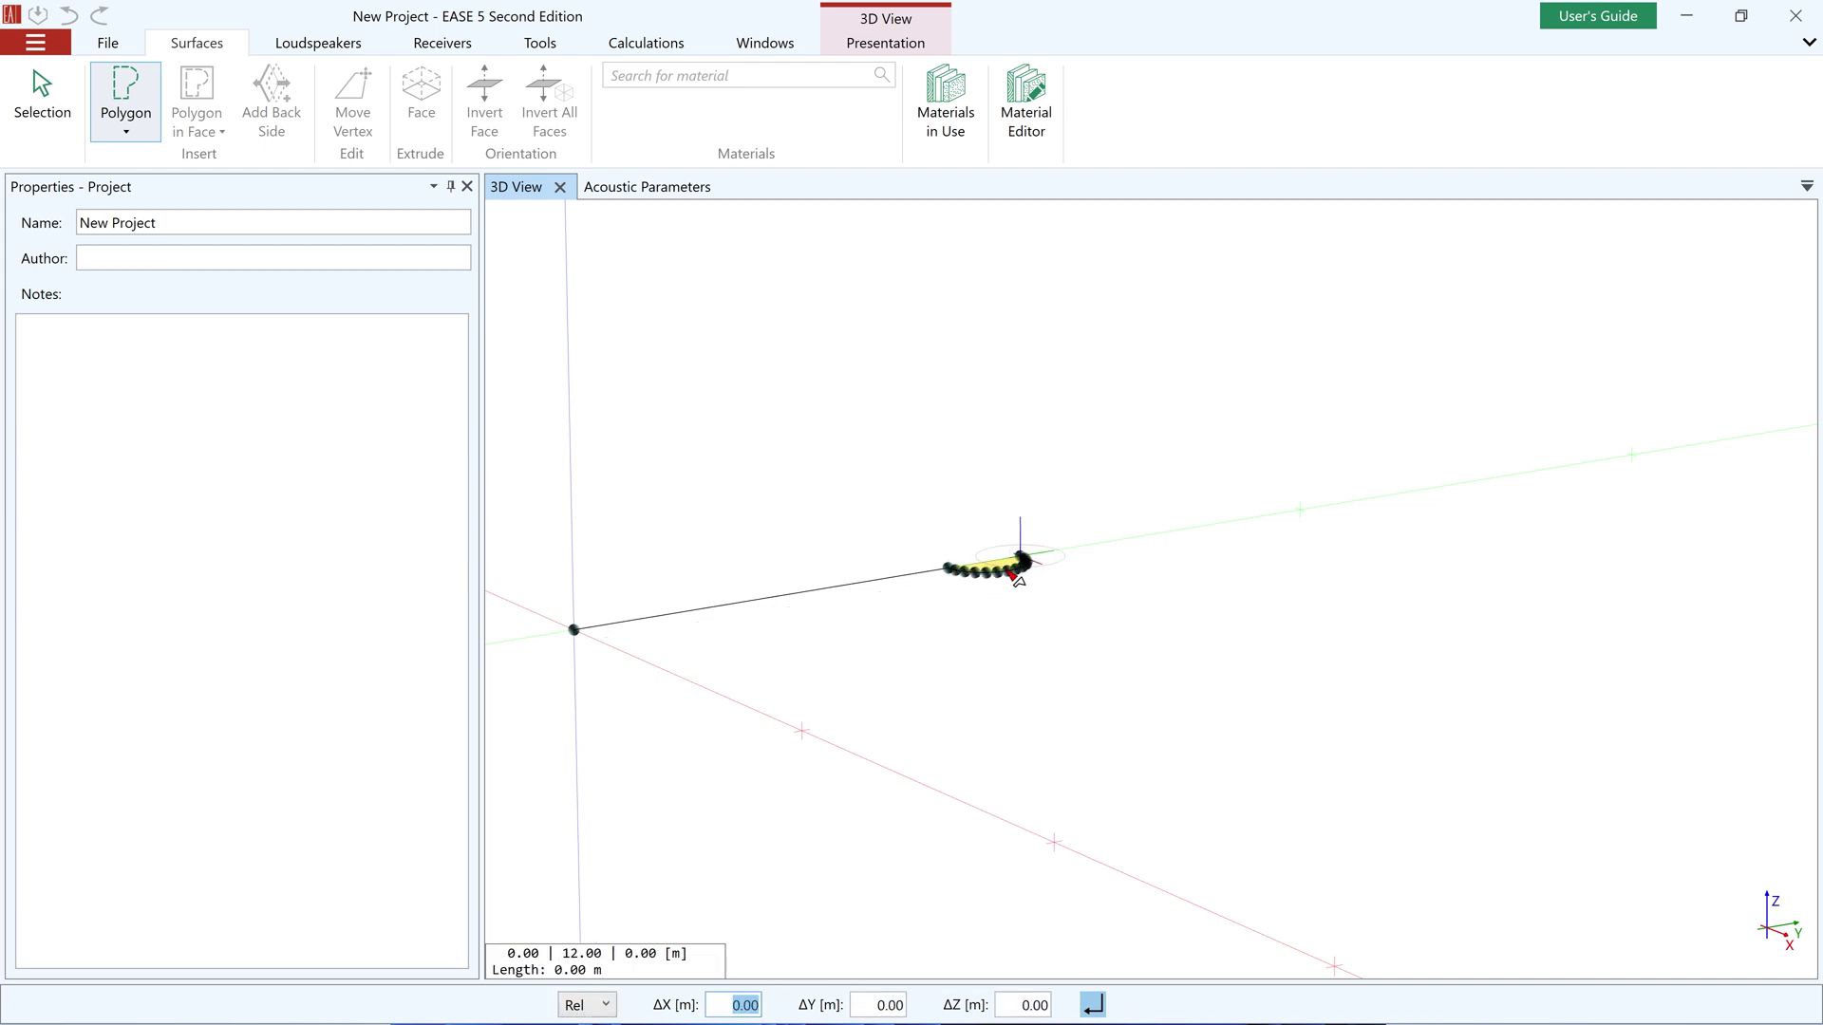
Add another 10 m edge along Y and a second arc ending 2 m further
{"action": "key", "text": "Tab"}
{"action": "type", "text": "10"}
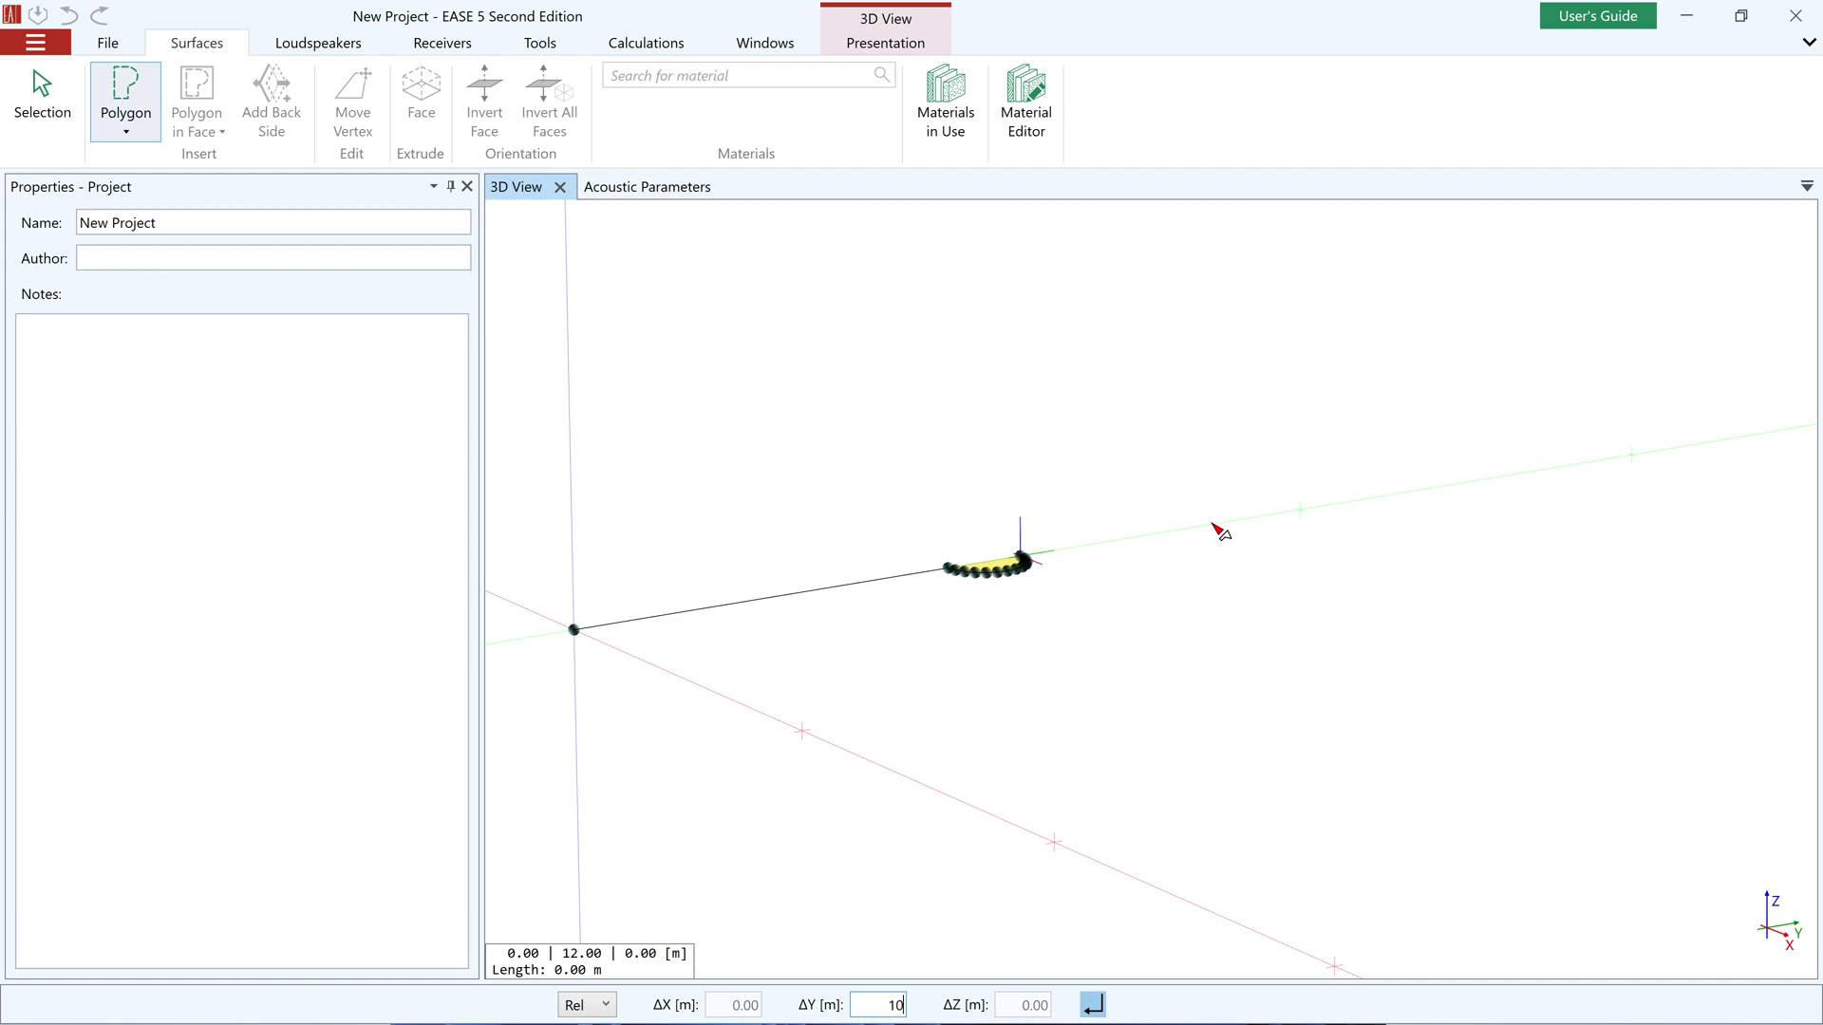
{"action": "key", "text": "Return"}
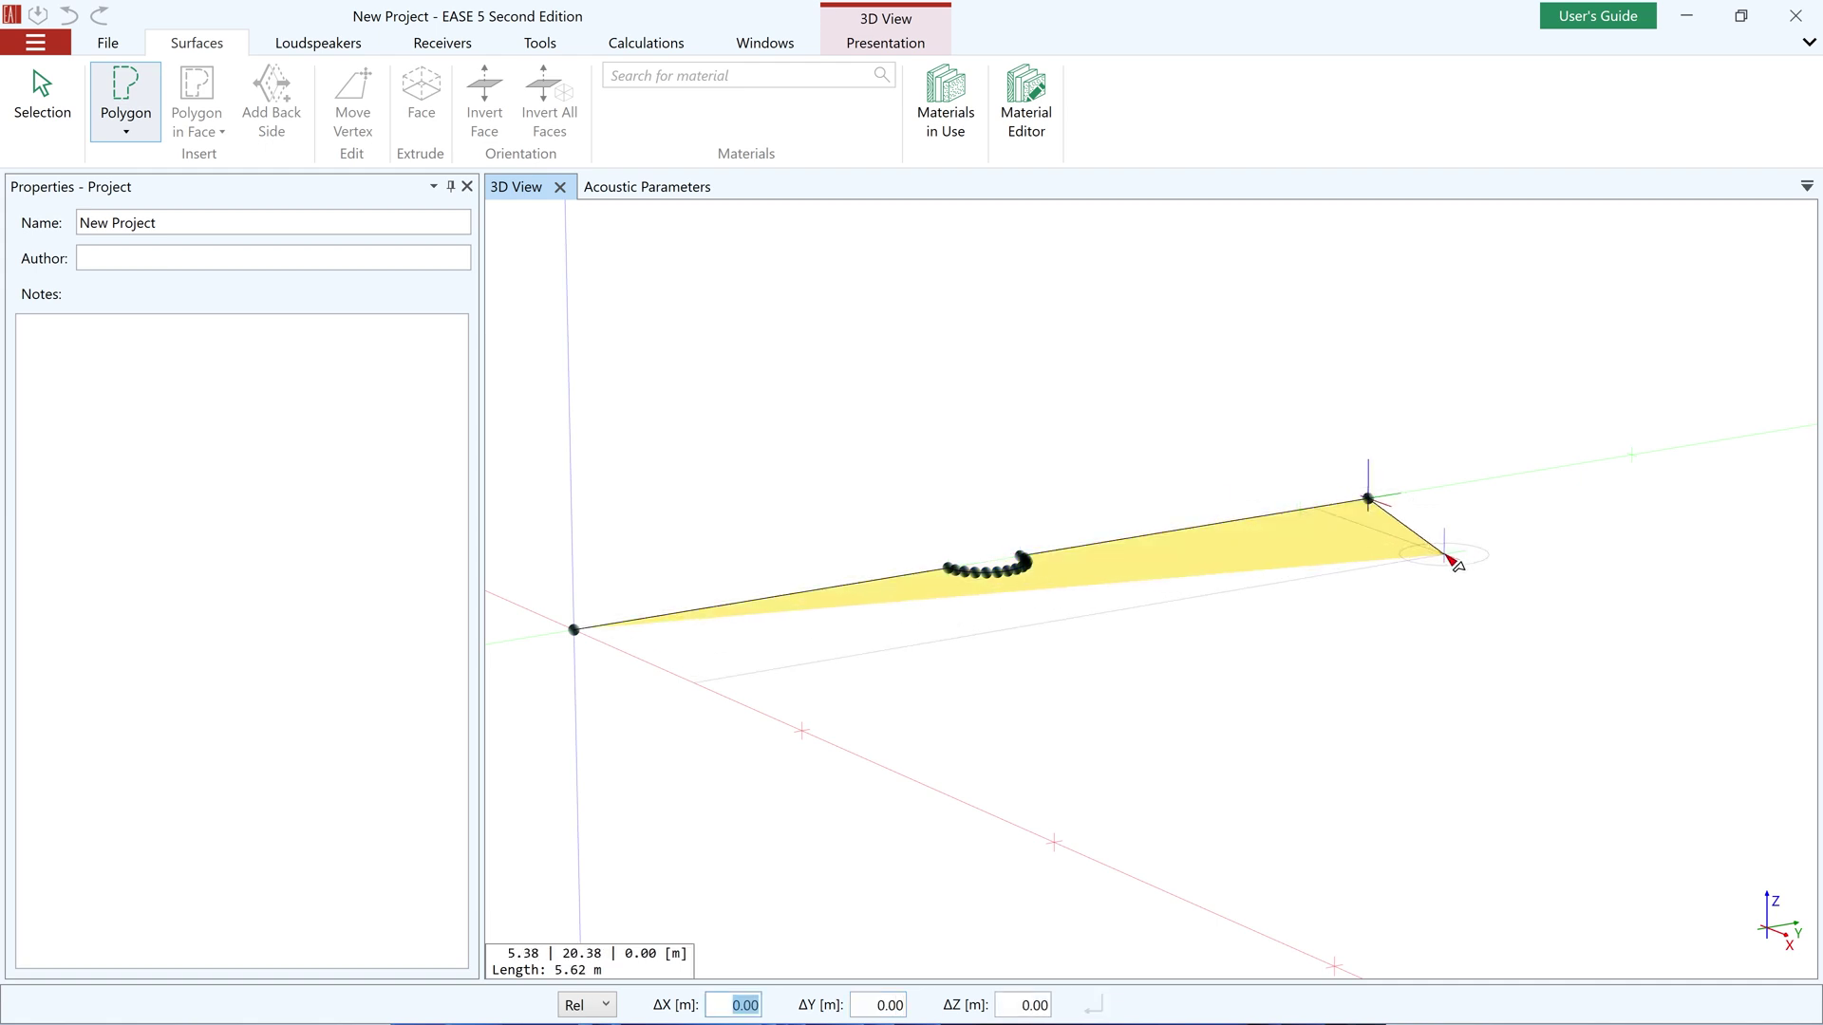
{"action": "key", "text": "a"}
{"action": "key", "text": "Tab"}
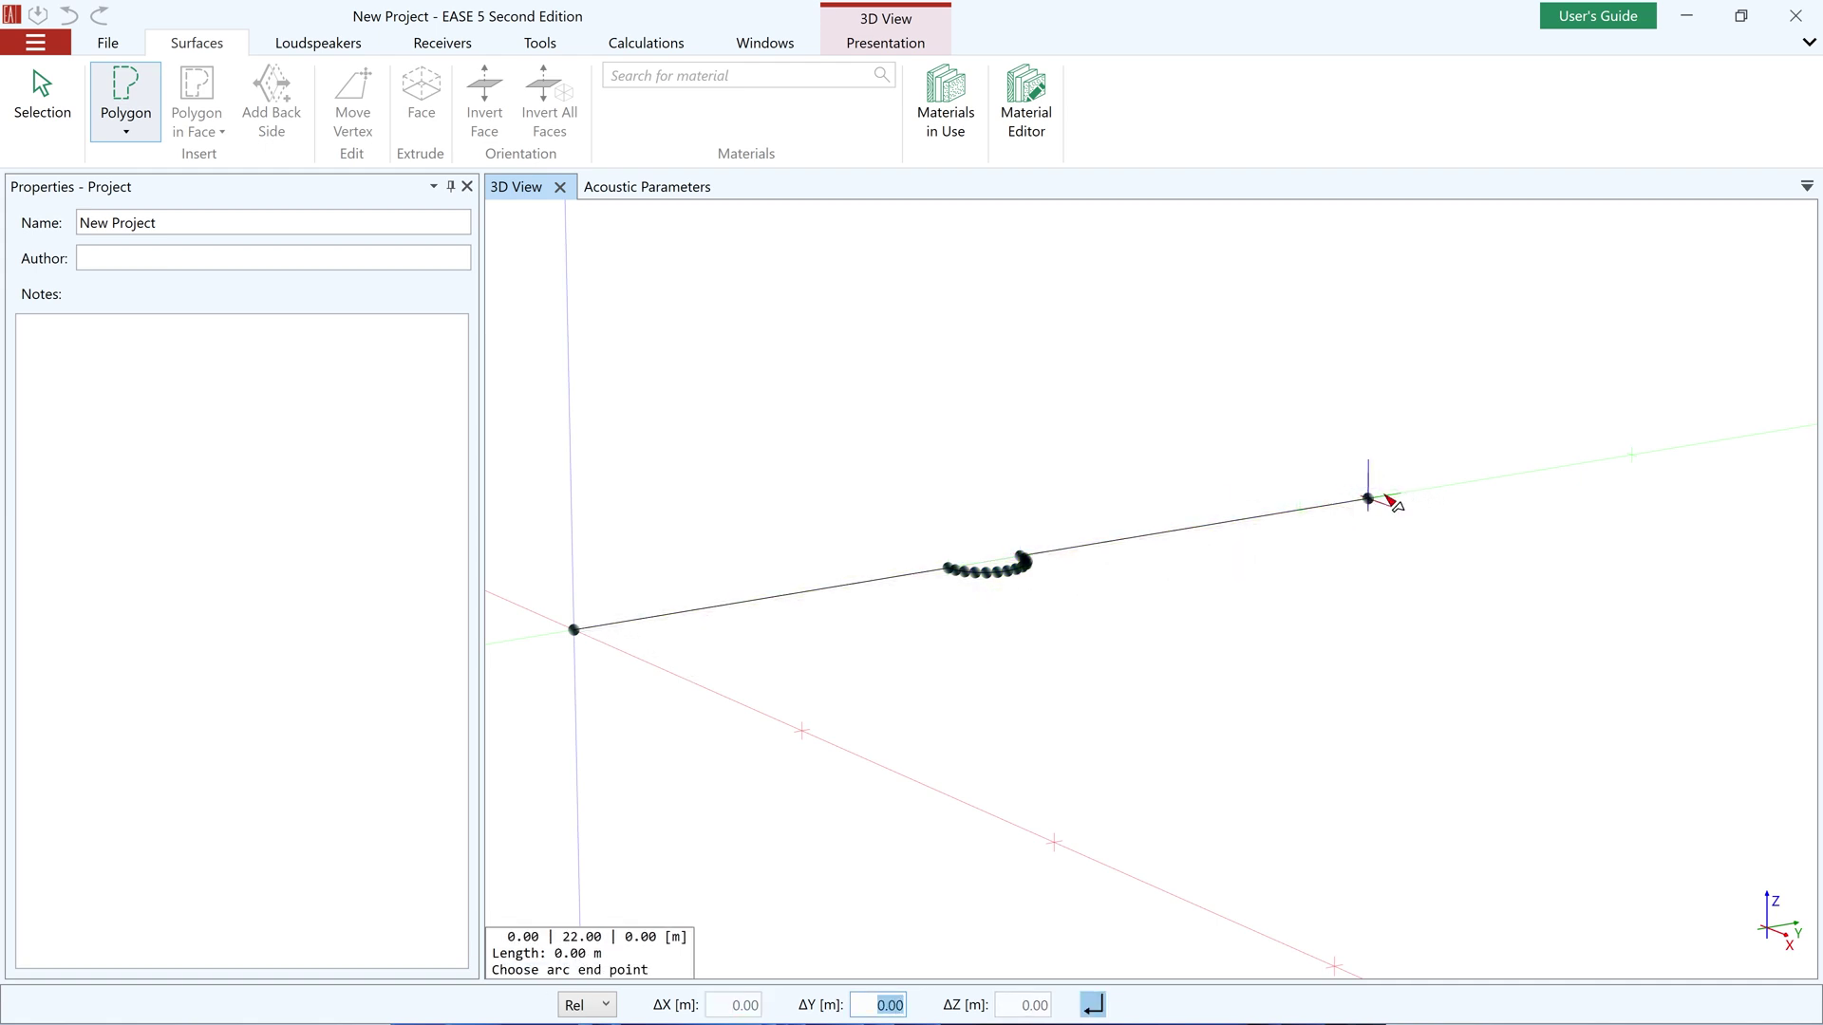
{"action": "type", "text": "2"}
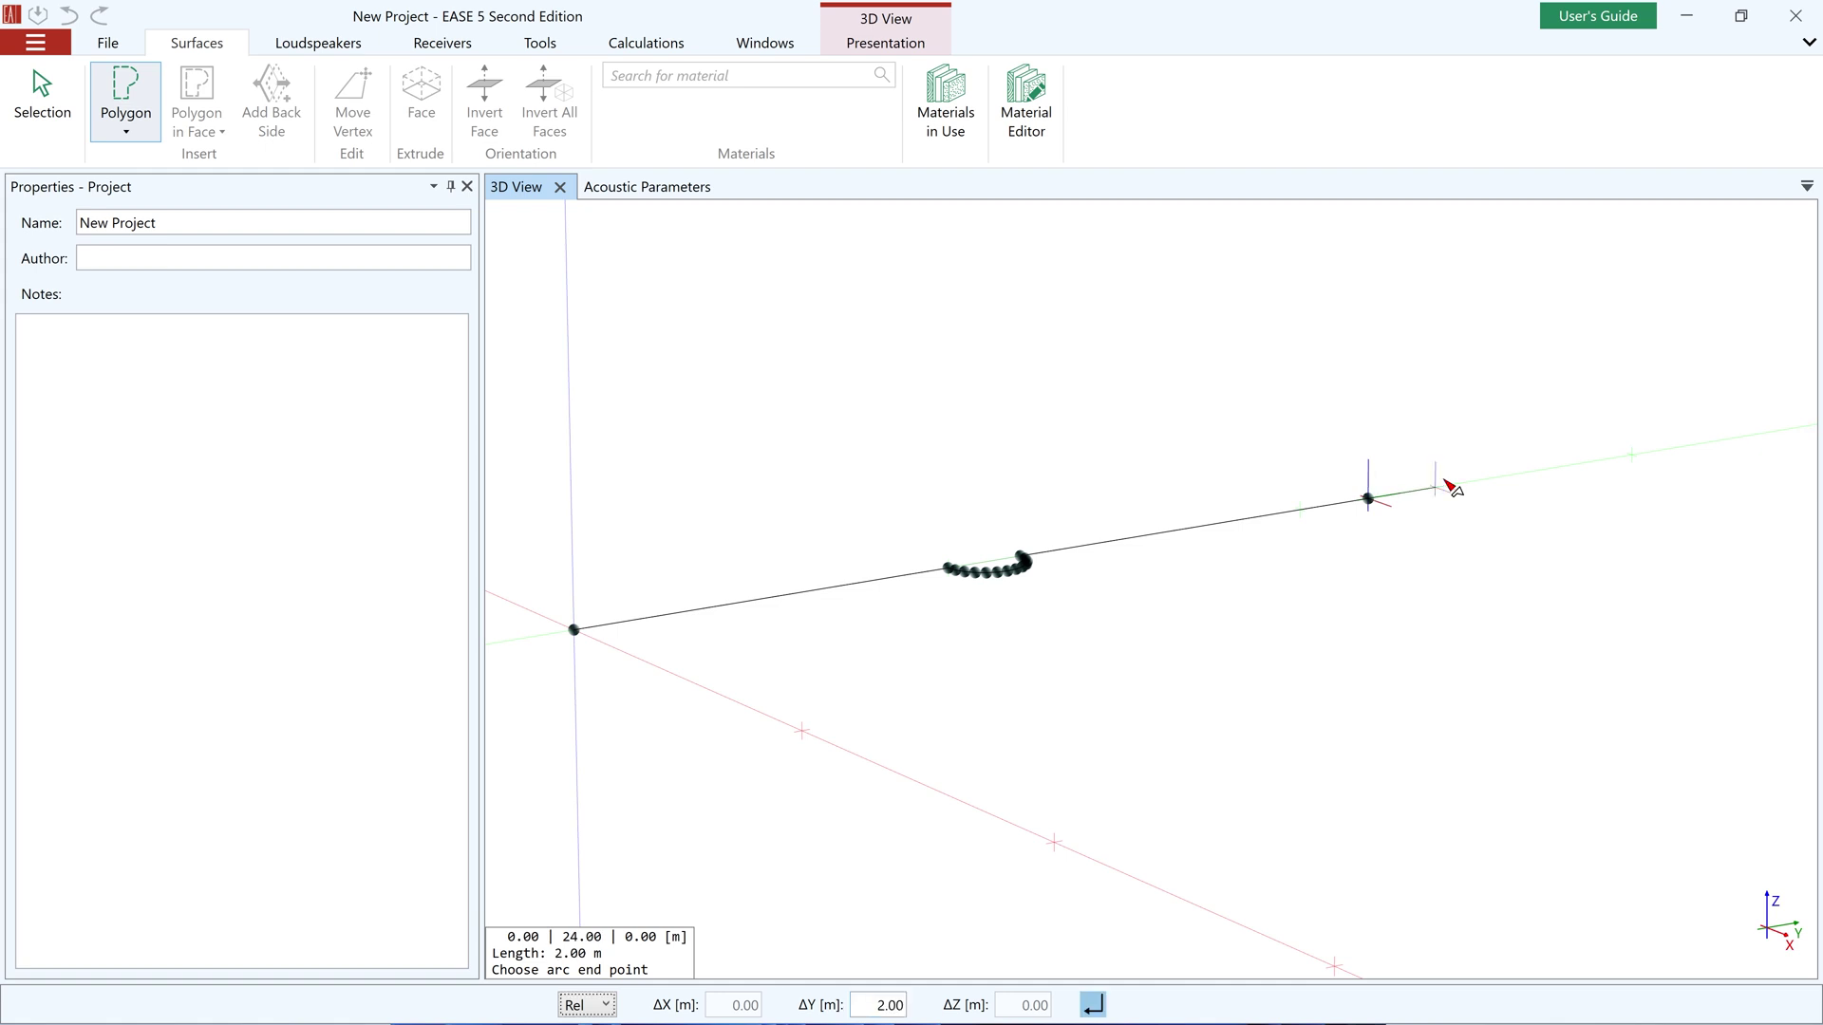
{"action": "key", "text": "Return"}
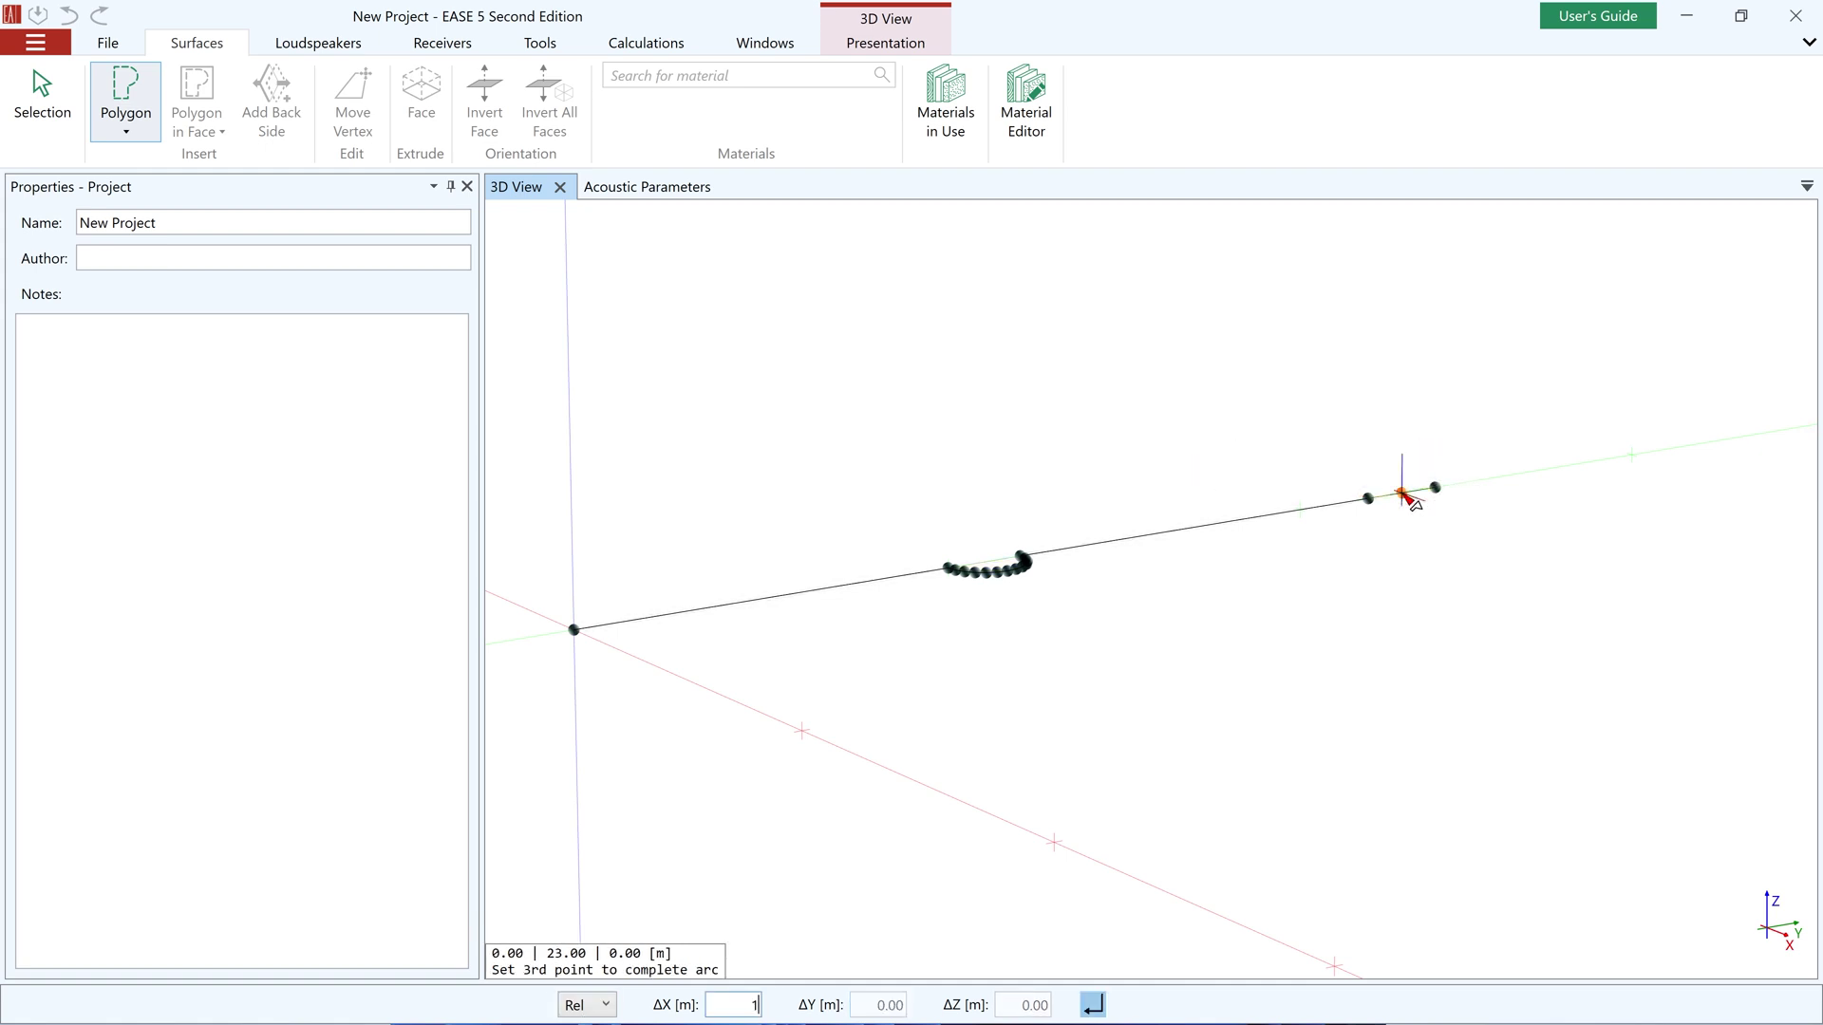
{"action": "left_click", "coordinate": [1438, 496]}
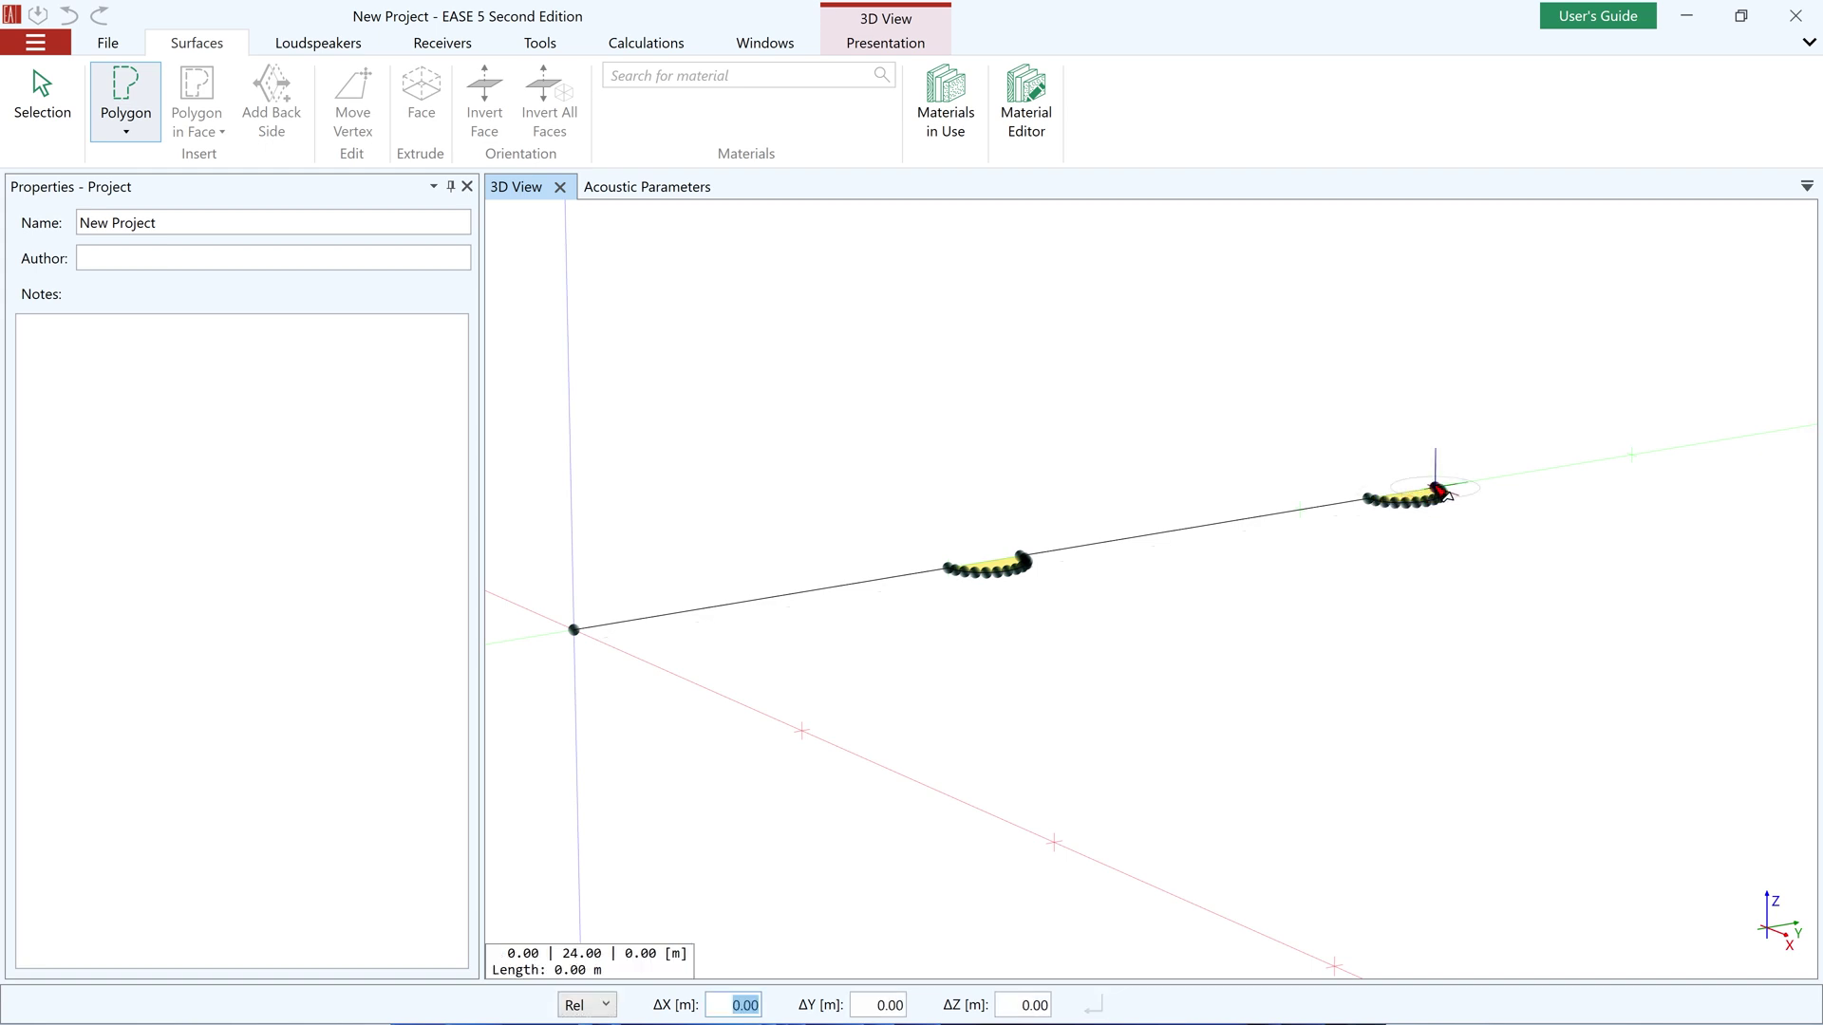
Add a final 10 m edge and corners at 25/34 and 25/0, then close the floor face
{"action": "key", "text": "Tab"}
{"action": "type", "text": "10"}
{"action": "key", "text": "Return"}
{"action": "scroll", "coordinate": [1175, 612], "scroll_direction": "down", "scroll_amount": 2}
{"action": "scroll", "coordinate": [1175, 612], "scroll_direction": "down", "scroll_amount": 2}
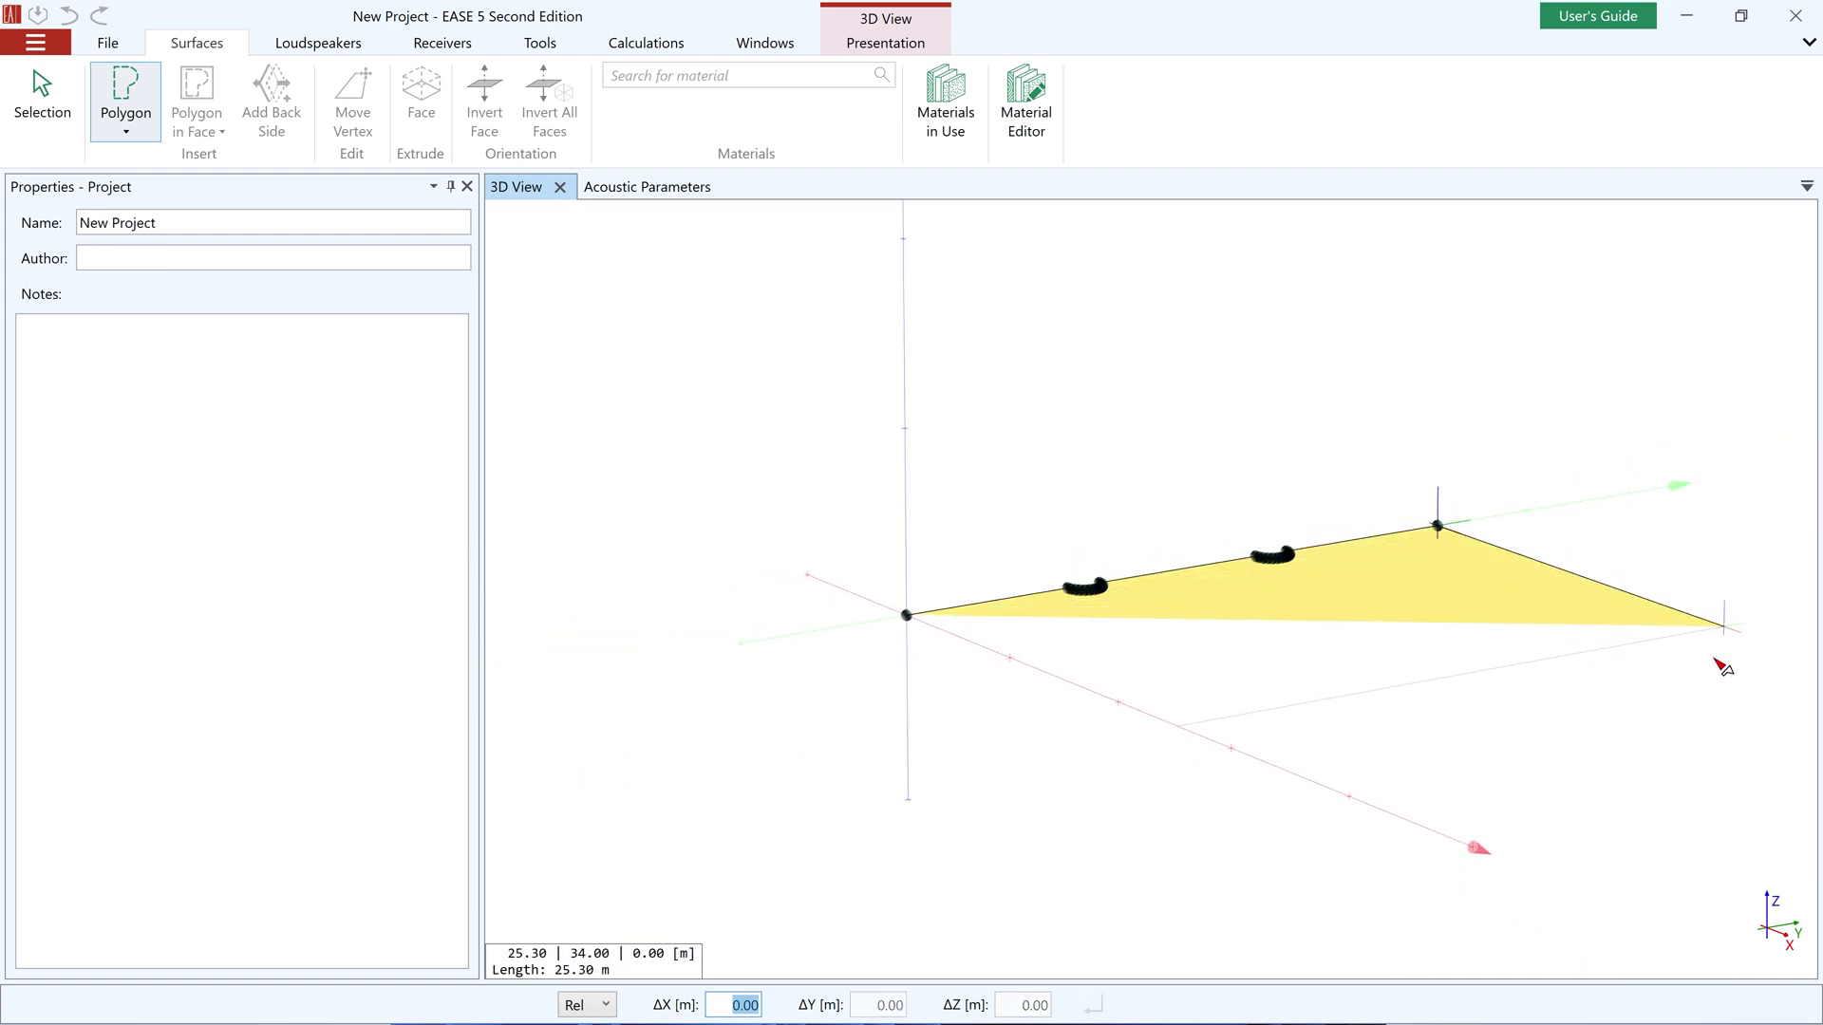
{"action": "type", "text": "25"}
{"action": "key", "text": "Return"}
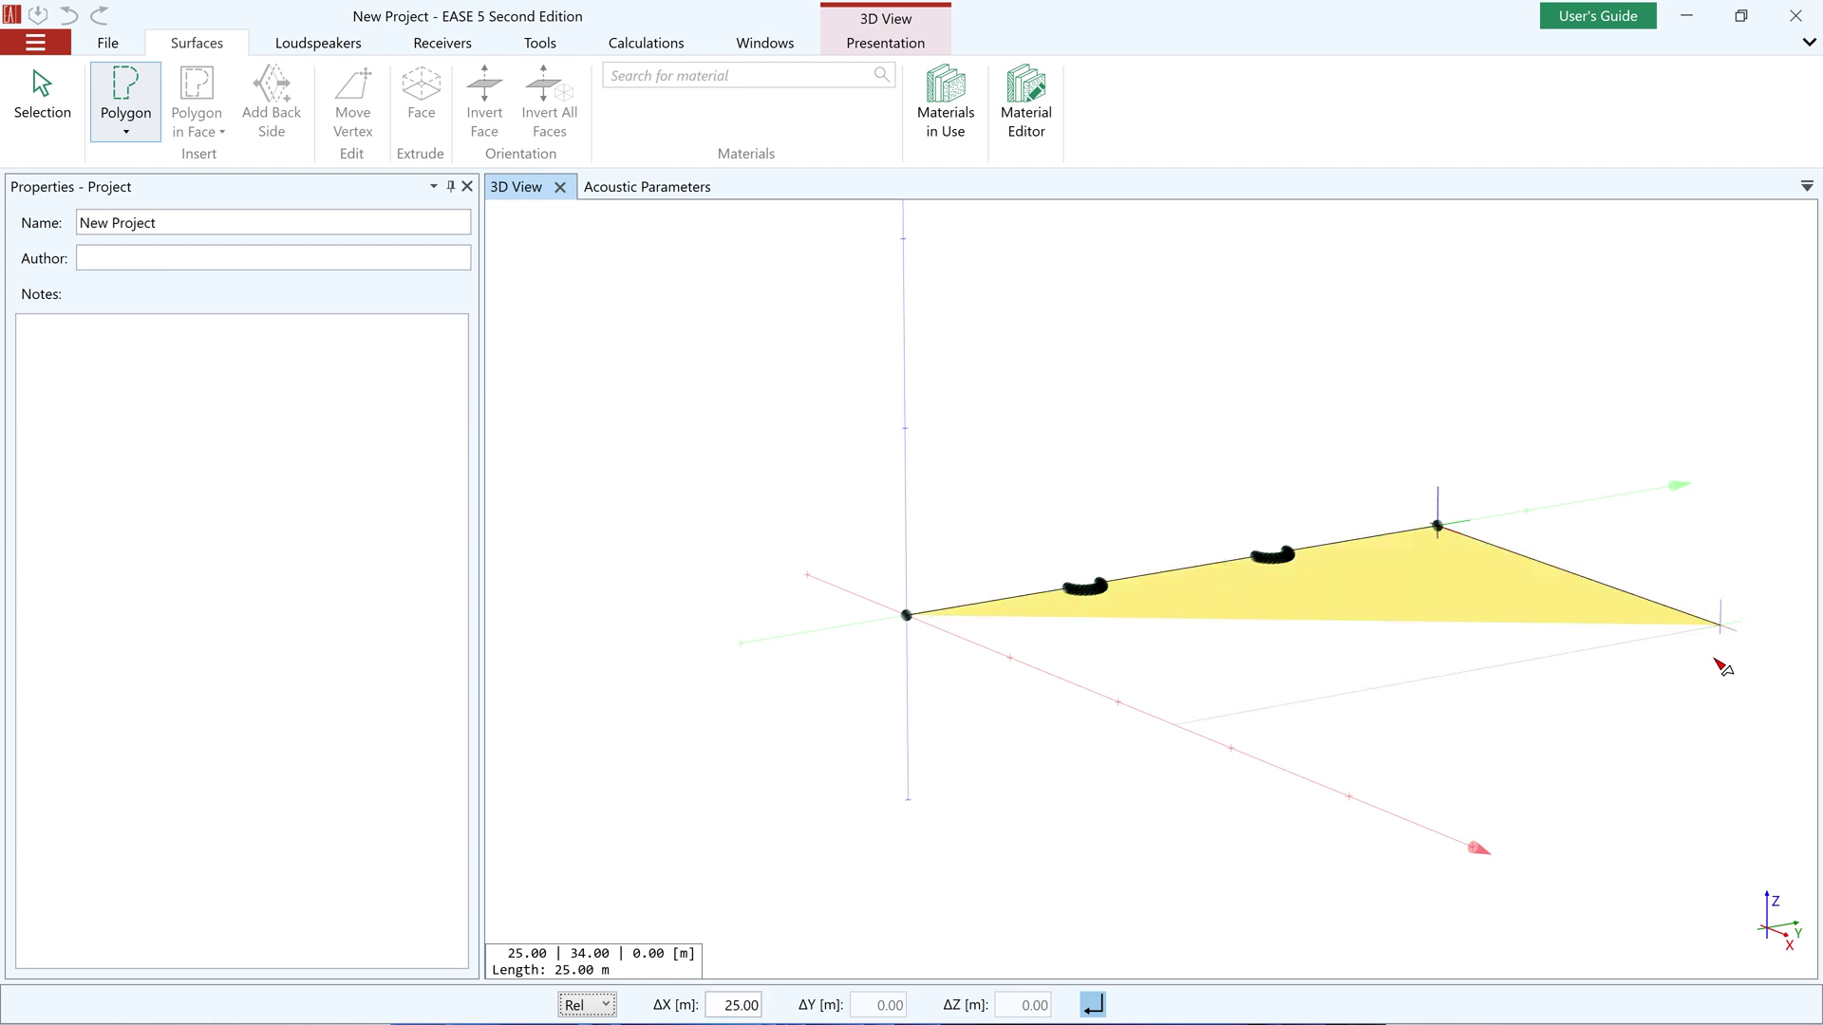
{"action": "key", "text": "Tab"}
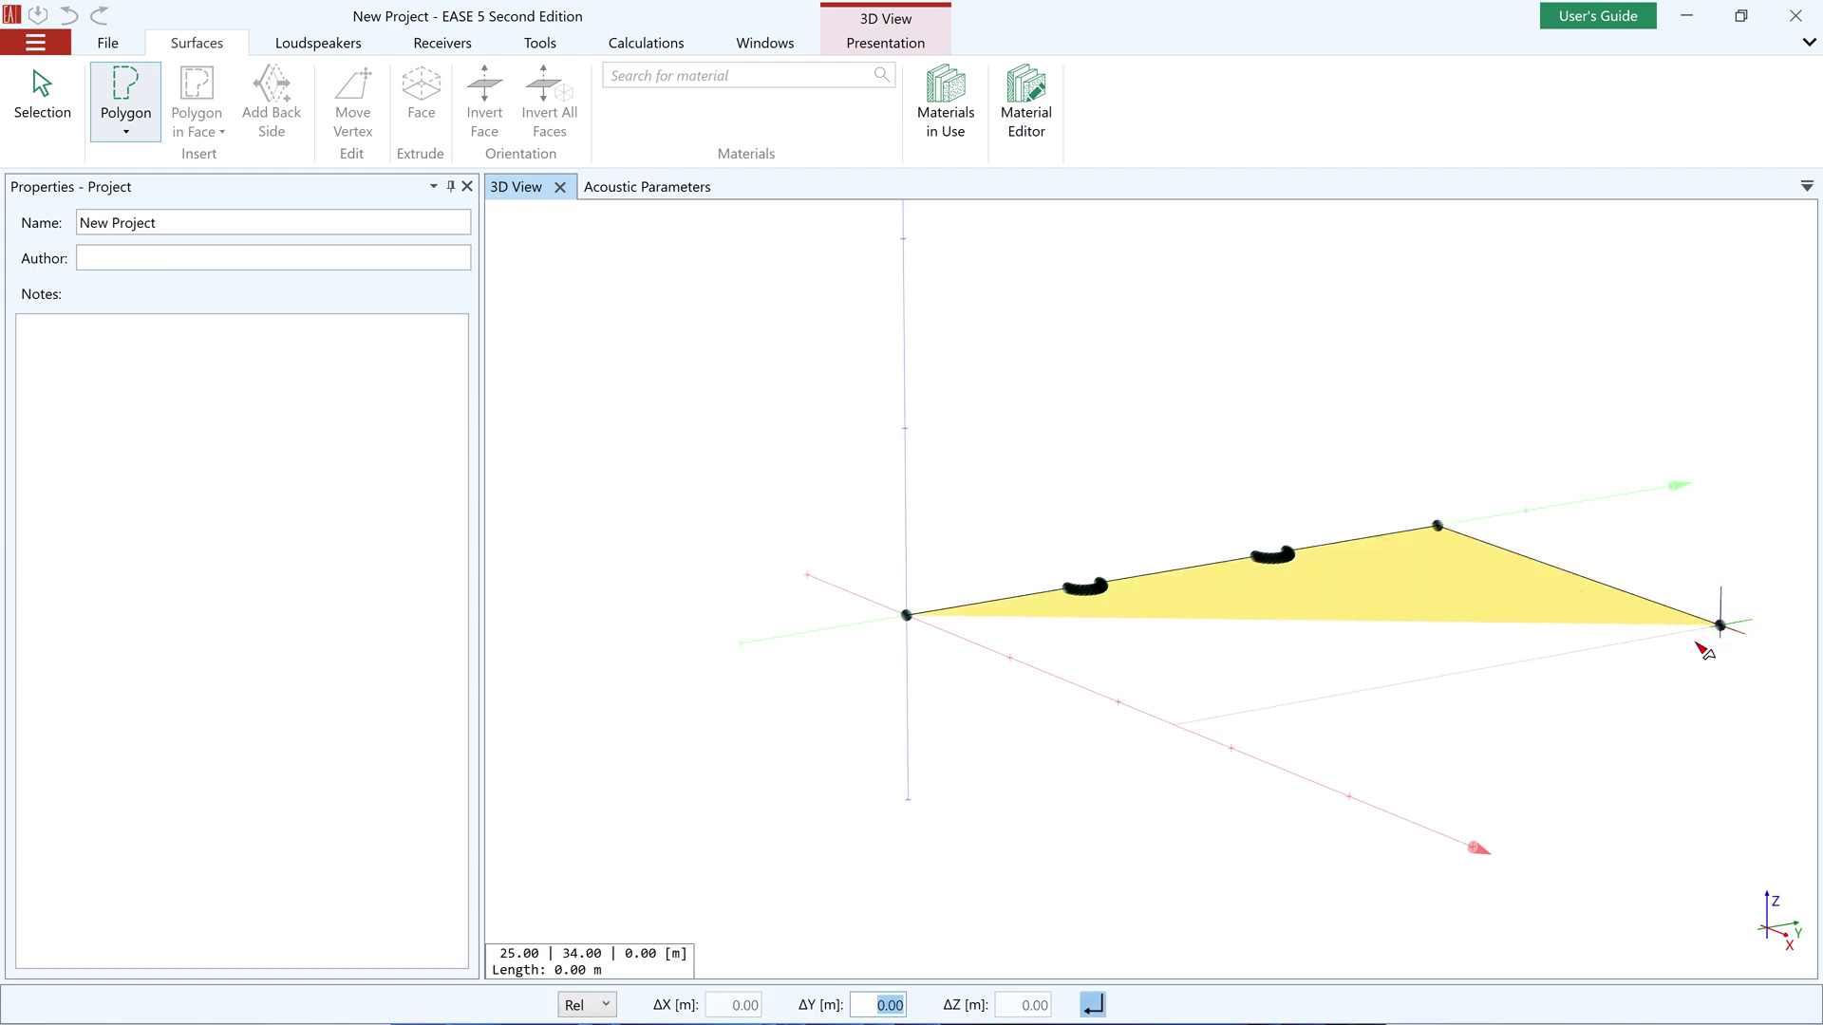
{"action": "key", "text": "Return"}
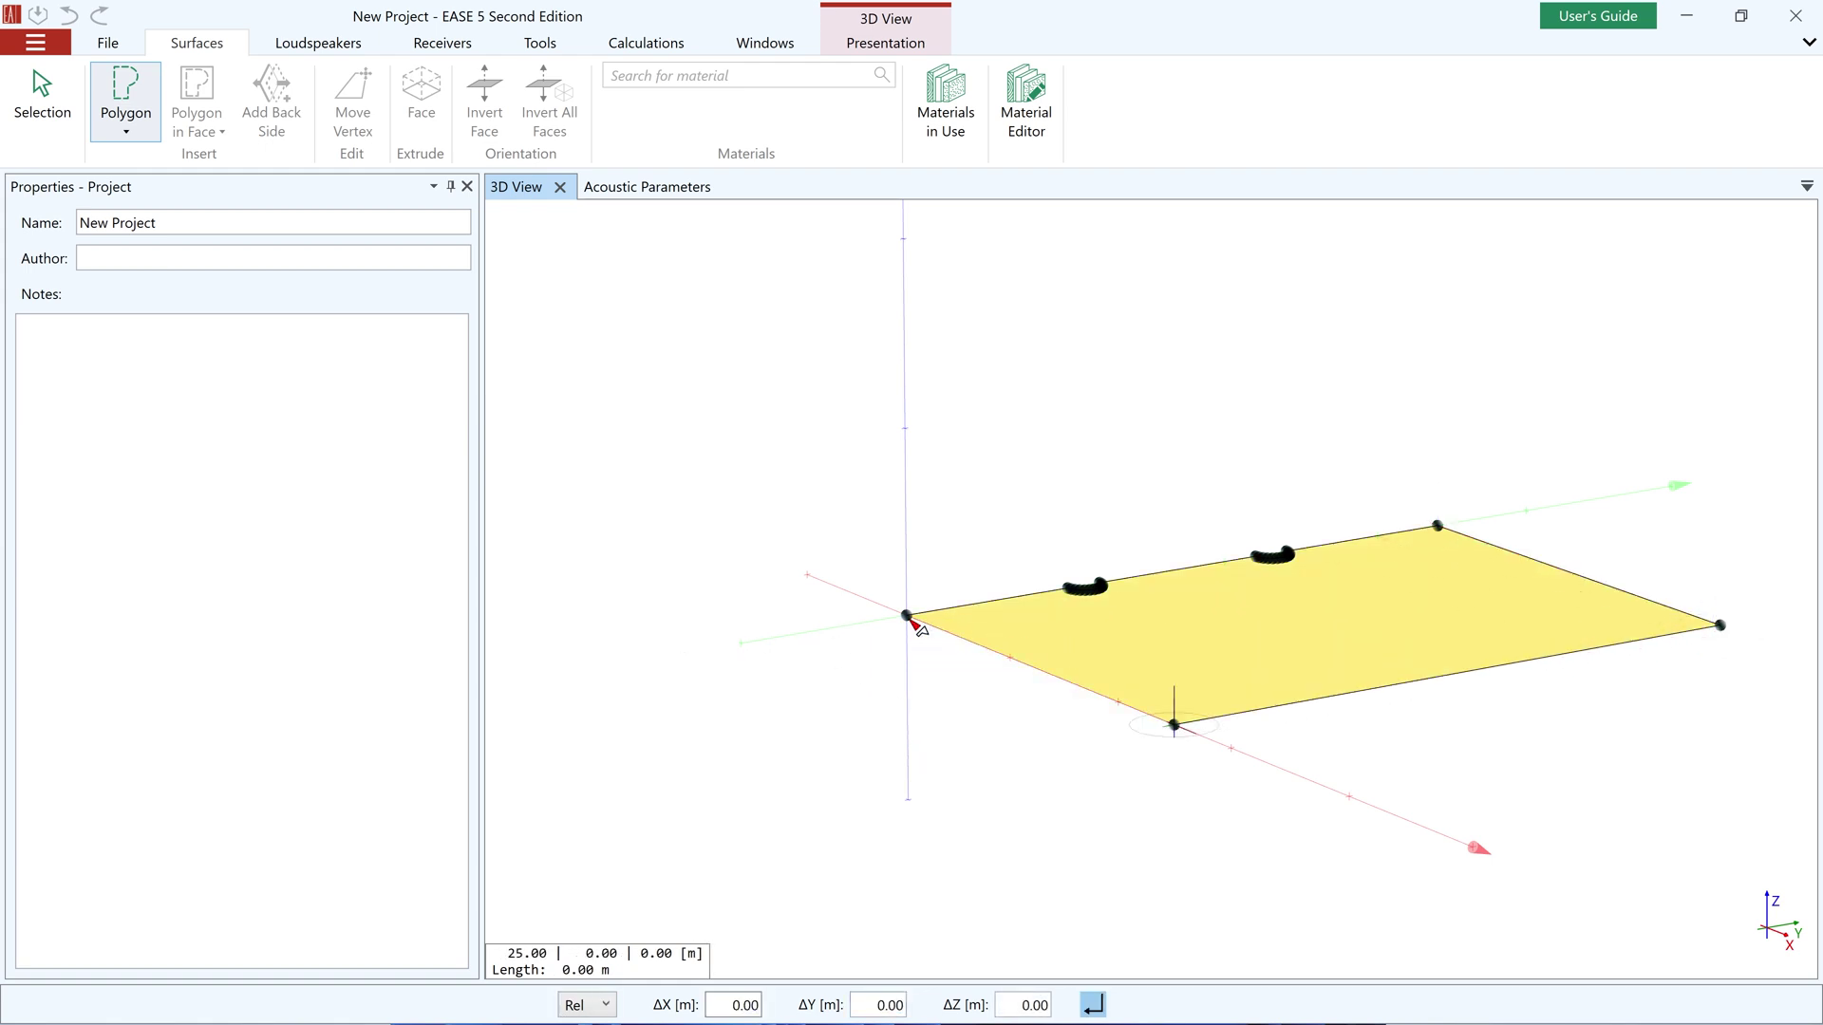
{"action": "left_click", "coordinate": [908, 618]}
{"action": "scroll", "coordinate": [908, 623], "scroll_direction": "up", "scroll_amount": 3}
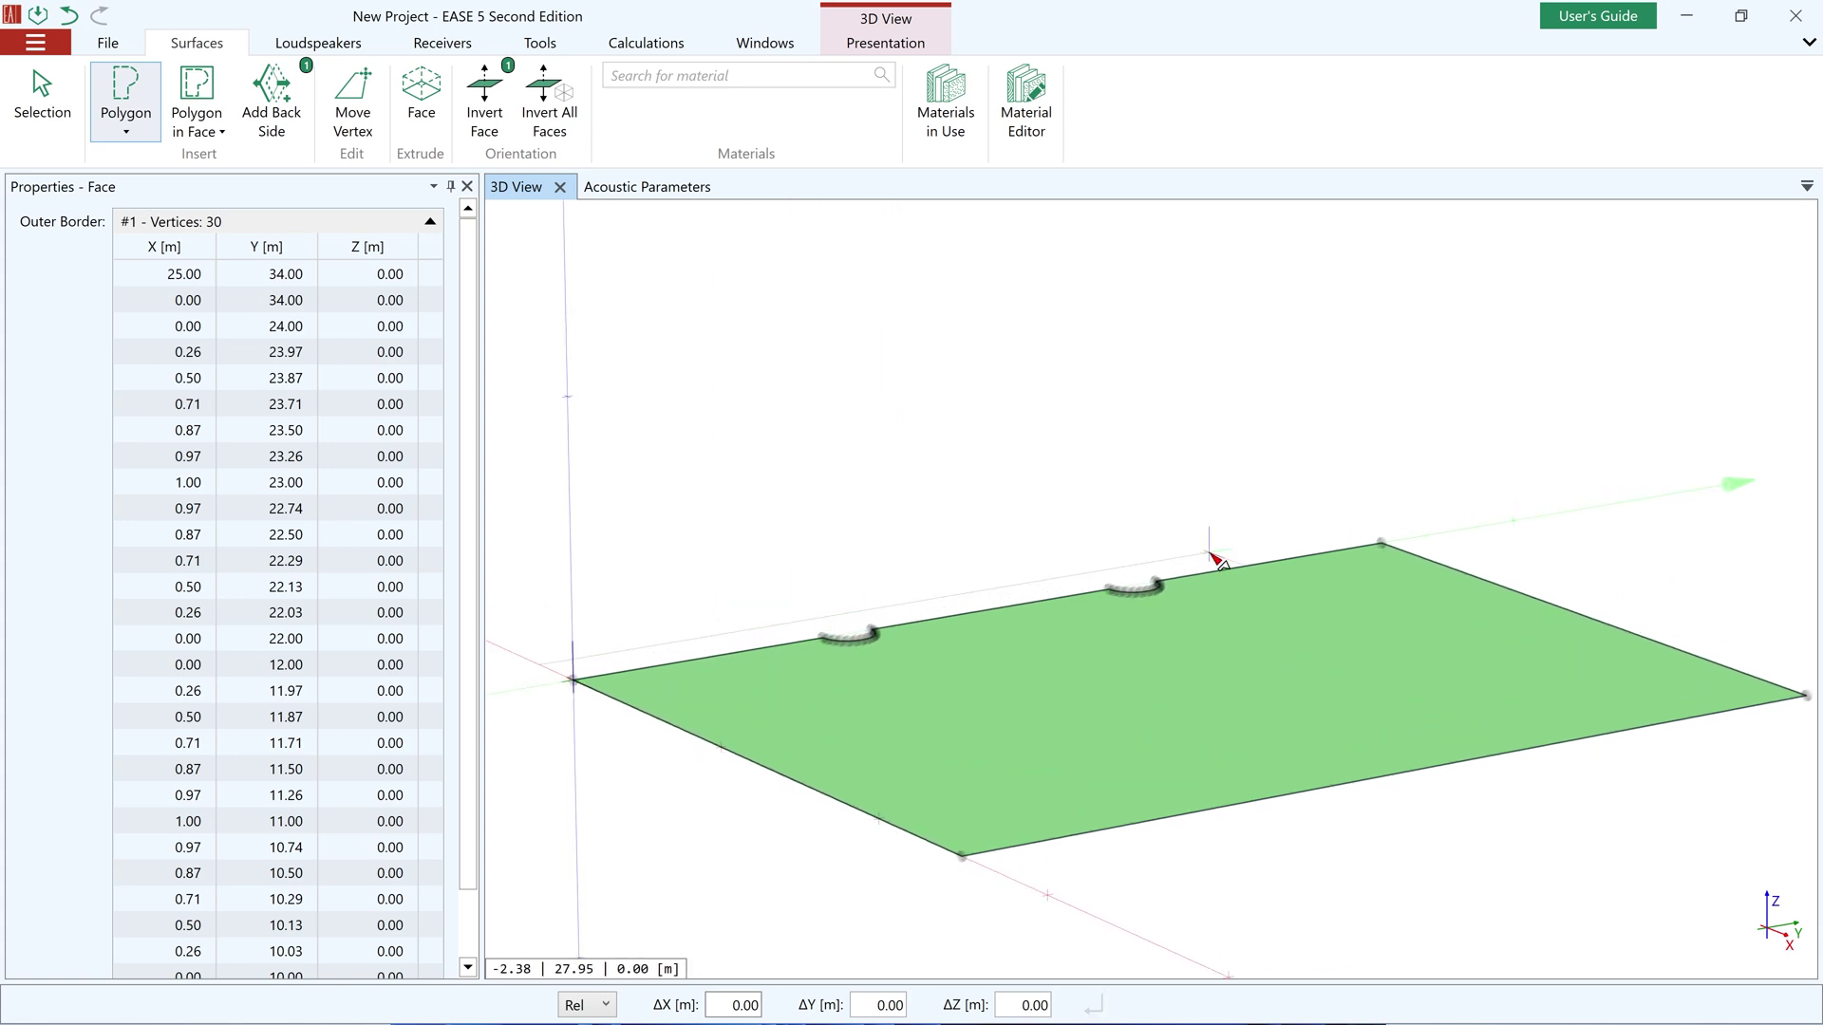
Extrude the floor face 6 m upward to raise the room walls
{"action": "left_click", "coordinate": [421, 95]}
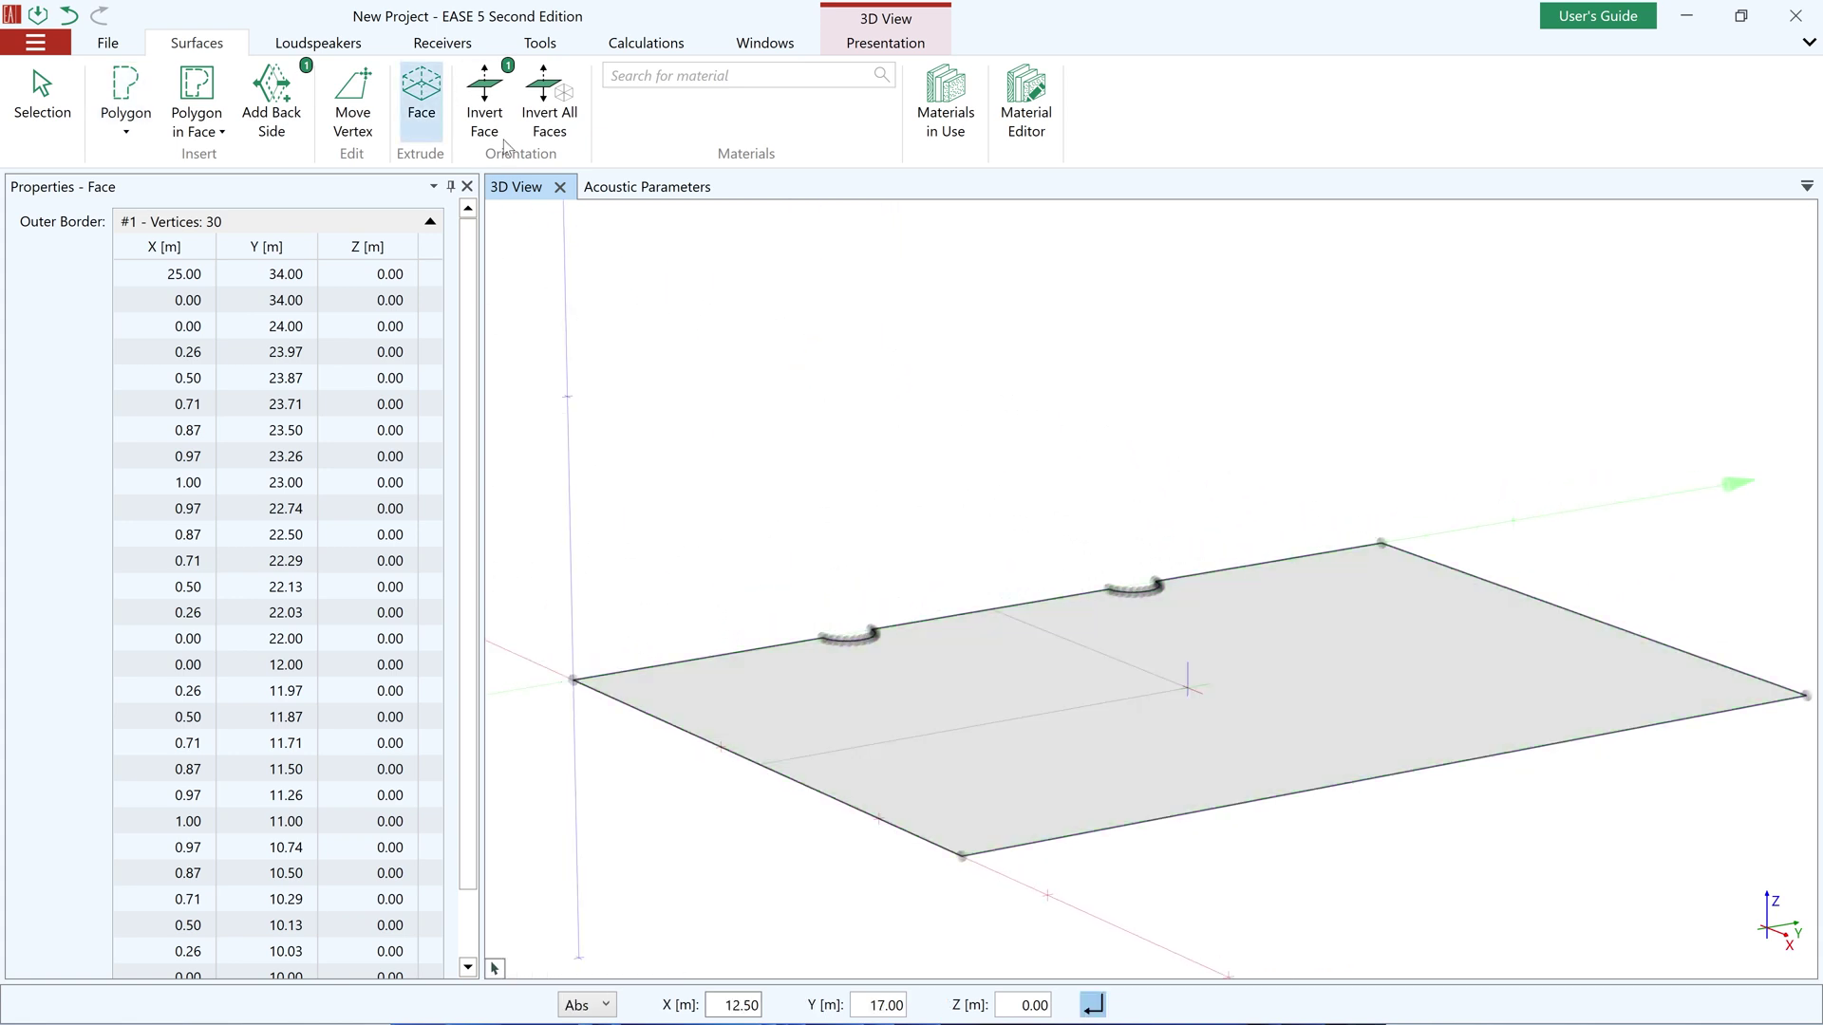
{"action": "left_click", "coordinate": [978, 800]}
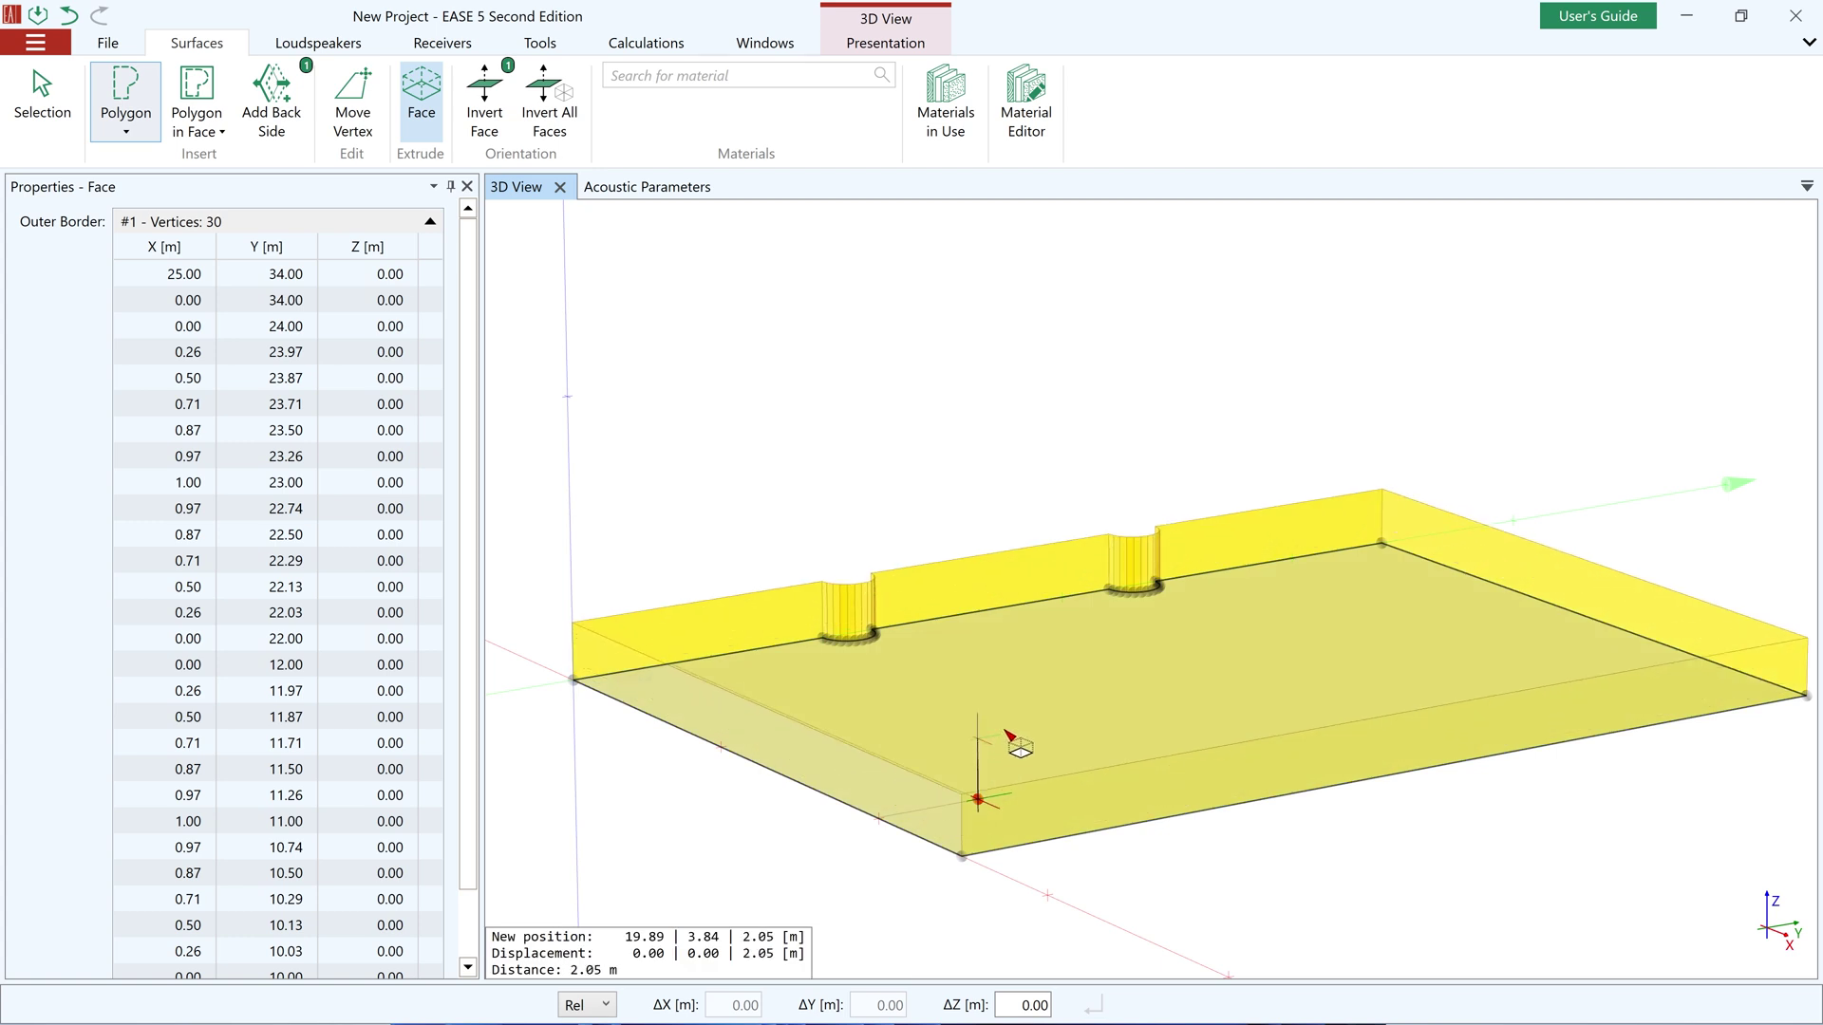
{"action": "key", "text": "Tab"}
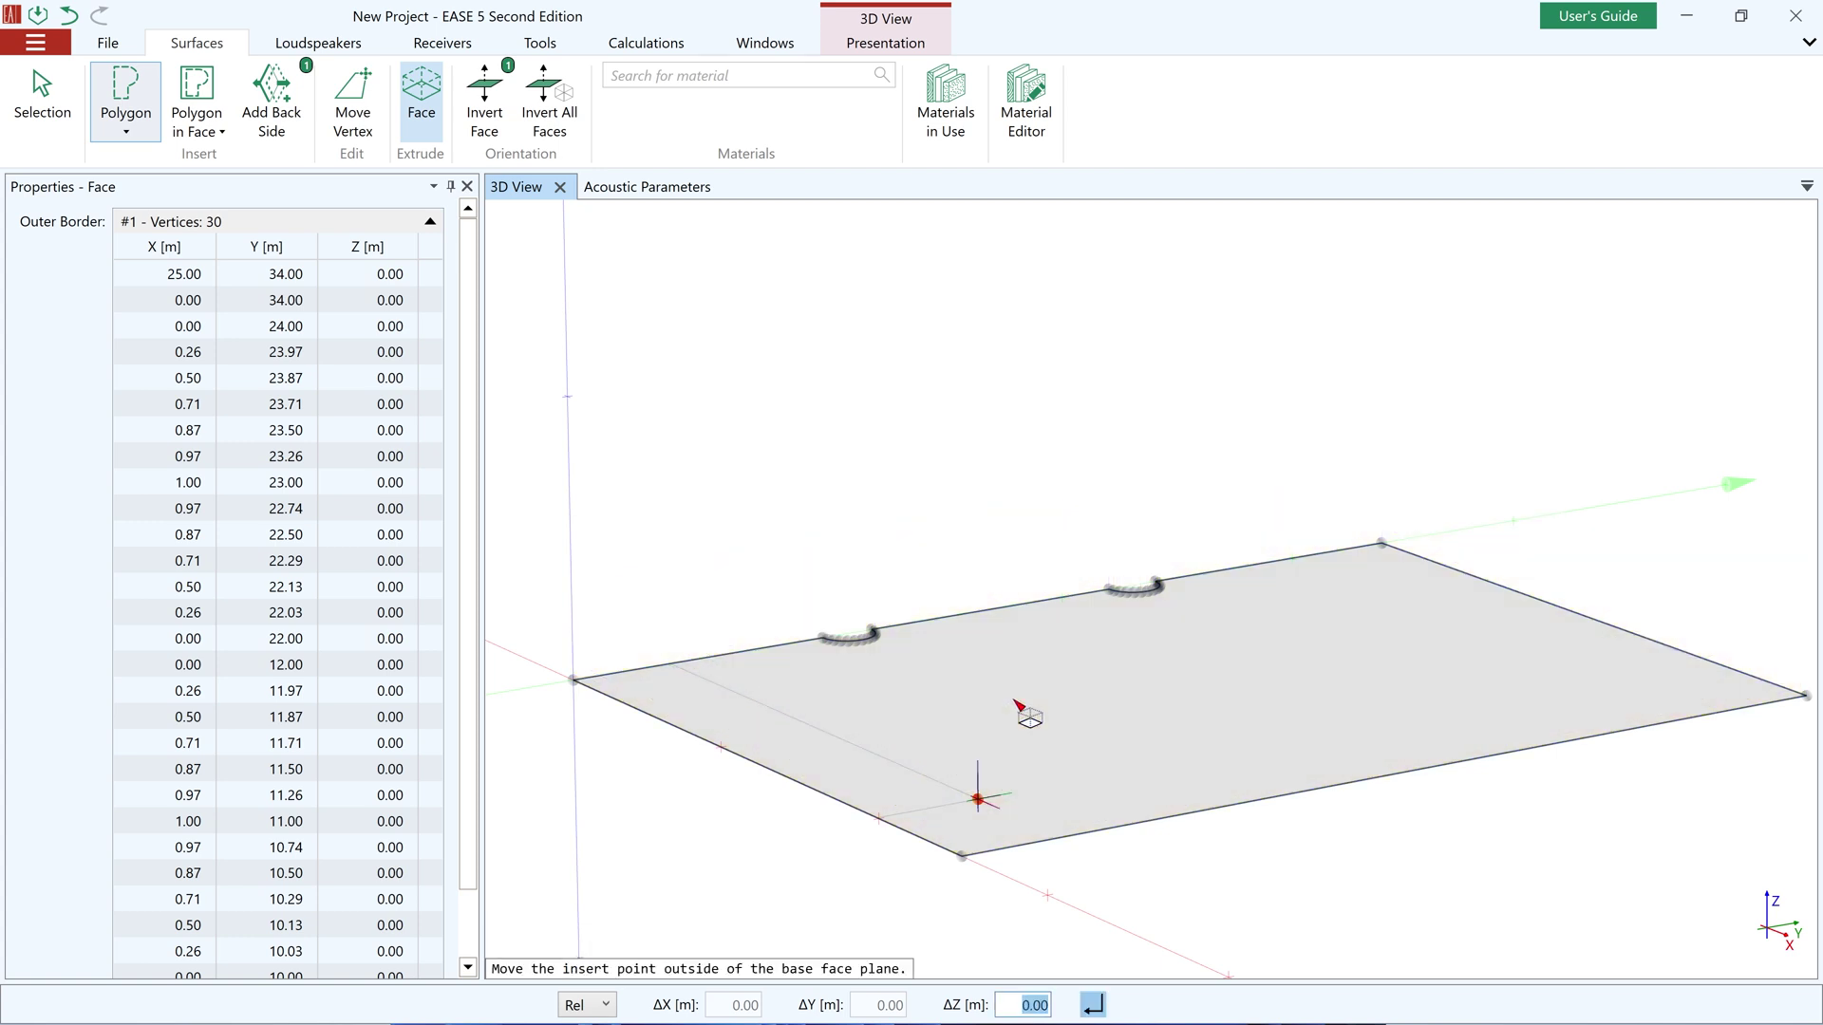
{"action": "type", "text": "6"}
{"action": "key", "text": "Return"}
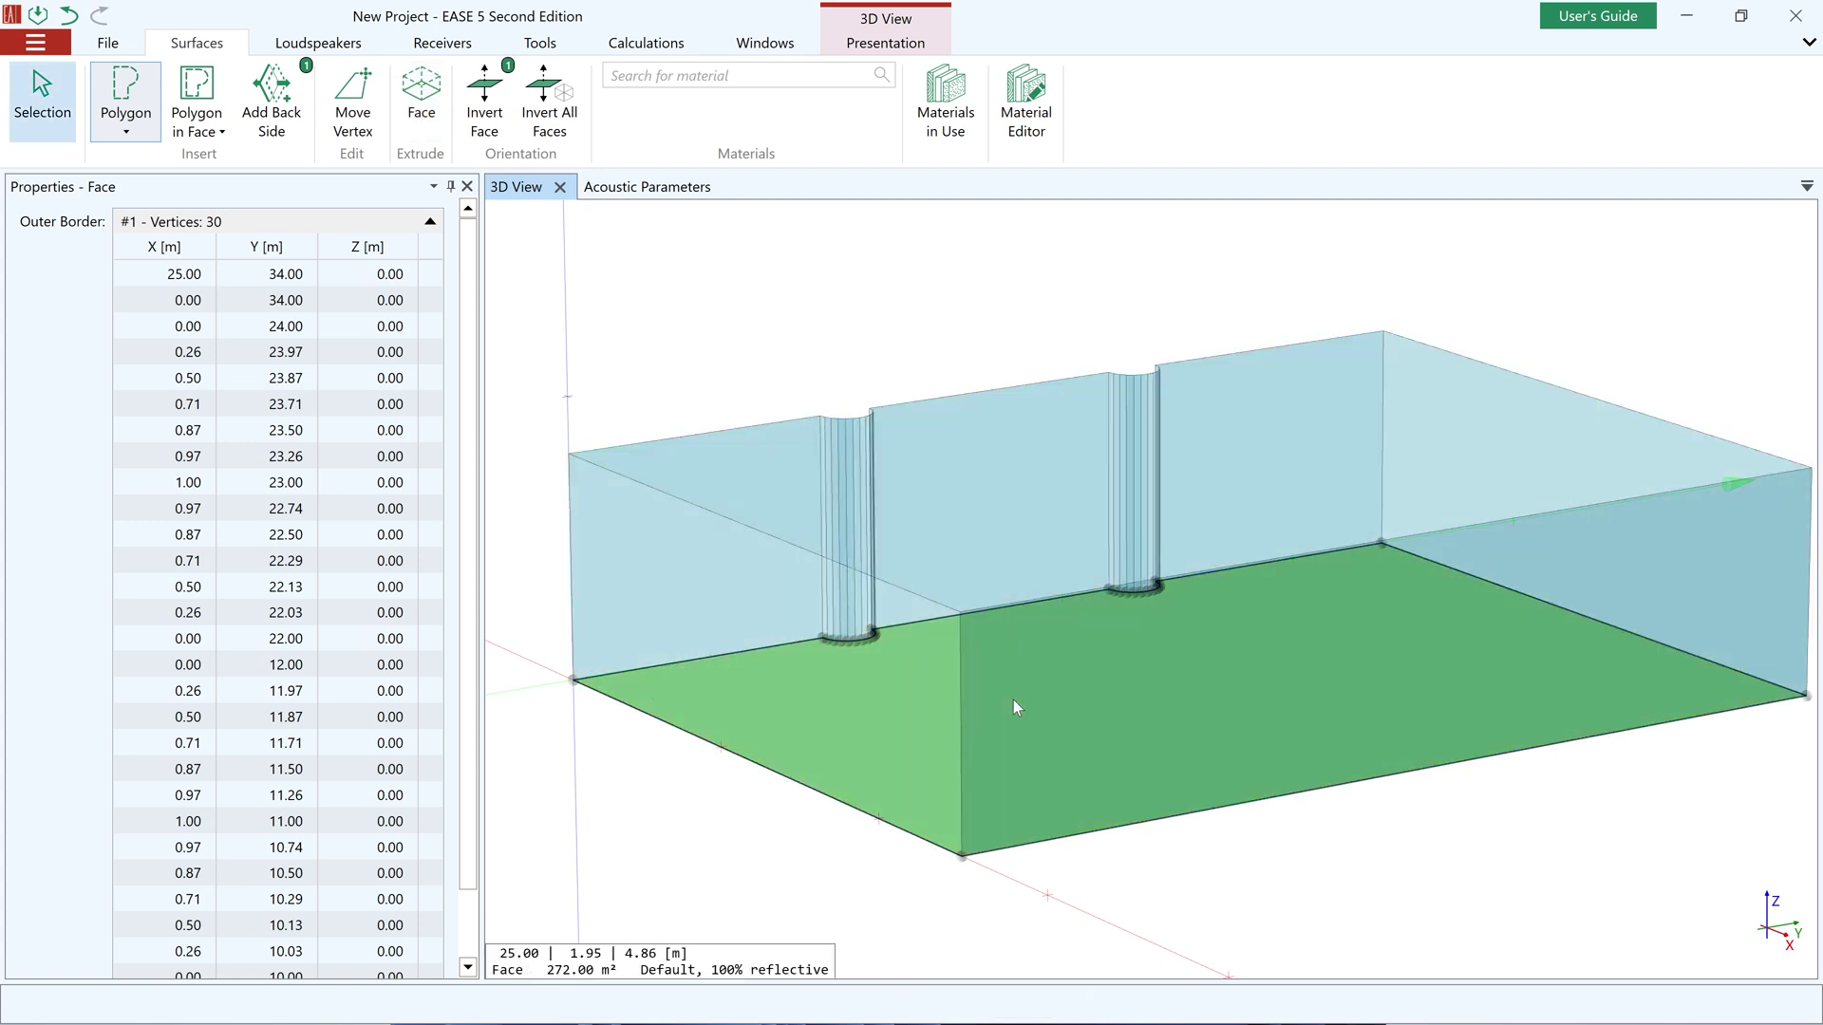
{"action": "middle_click_drag", "start_coordinate": [1228, 630], "coordinate": [1108, 687]}
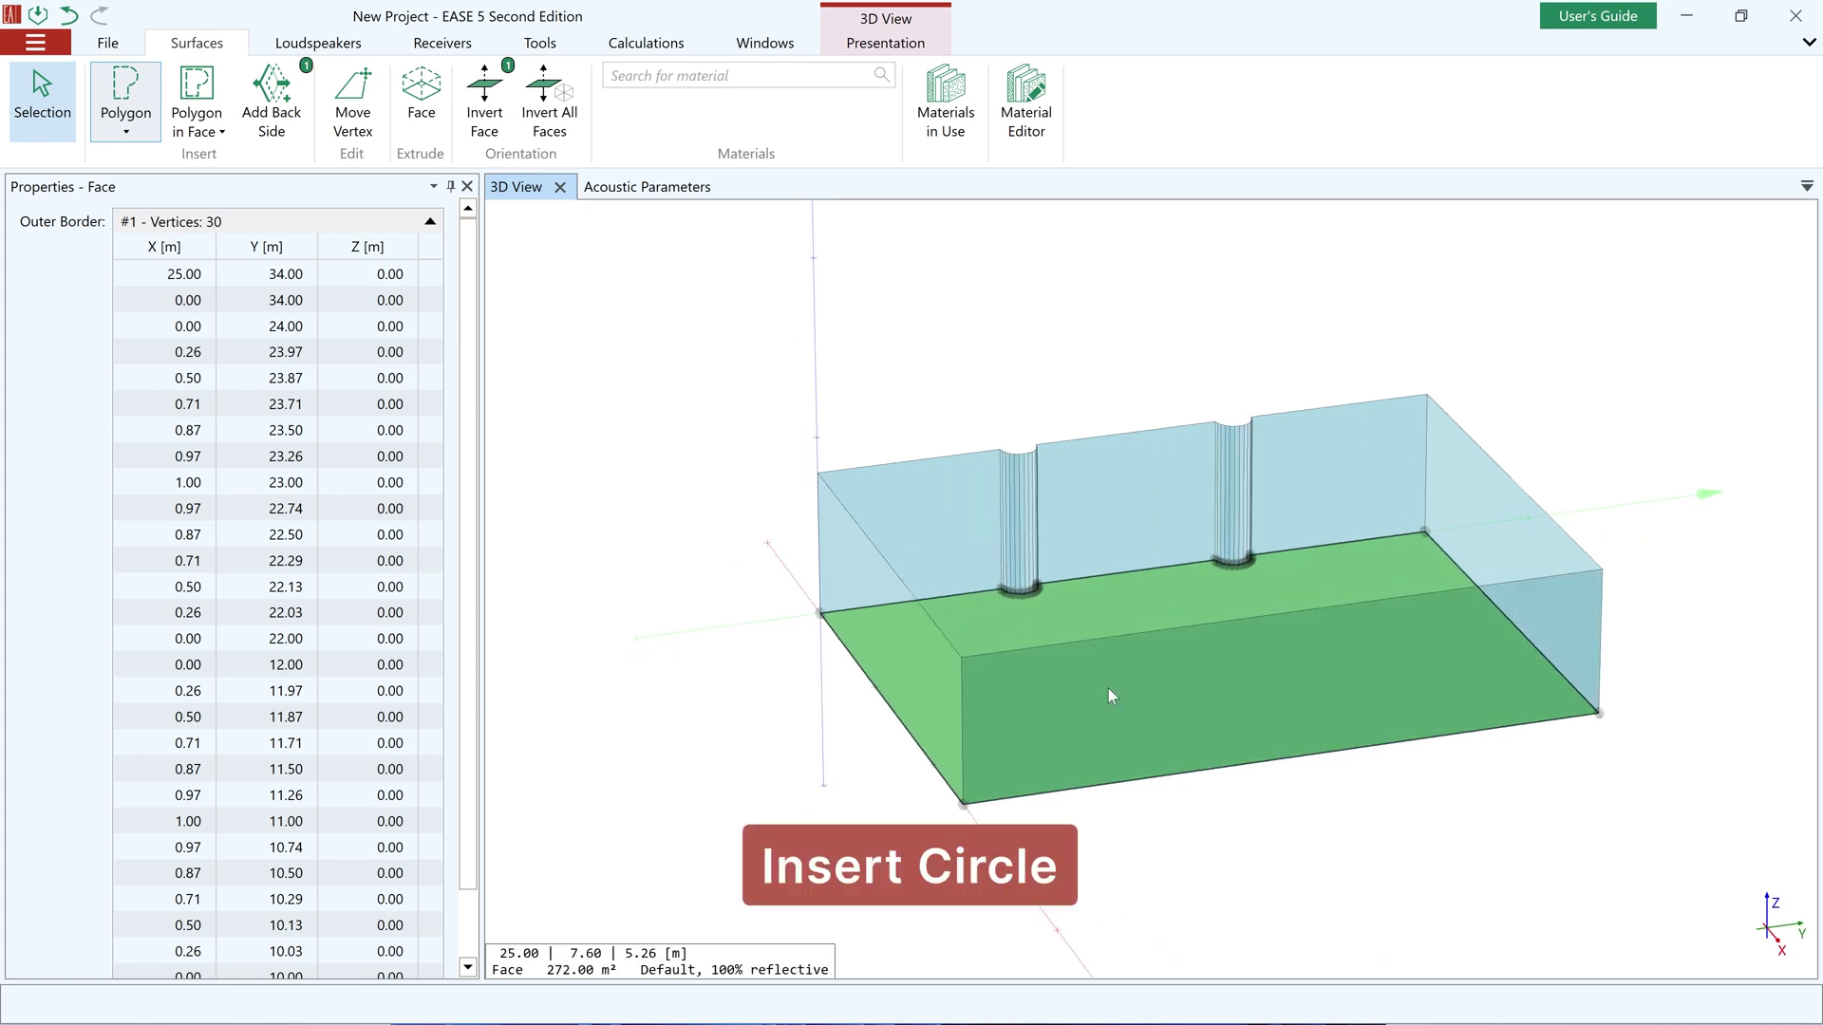
Draw a 1 m-radius circle on the room floor
{"action": "left_click", "coordinate": [145, 133]}
{"action": "left_click", "coordinate": [125, 255]}
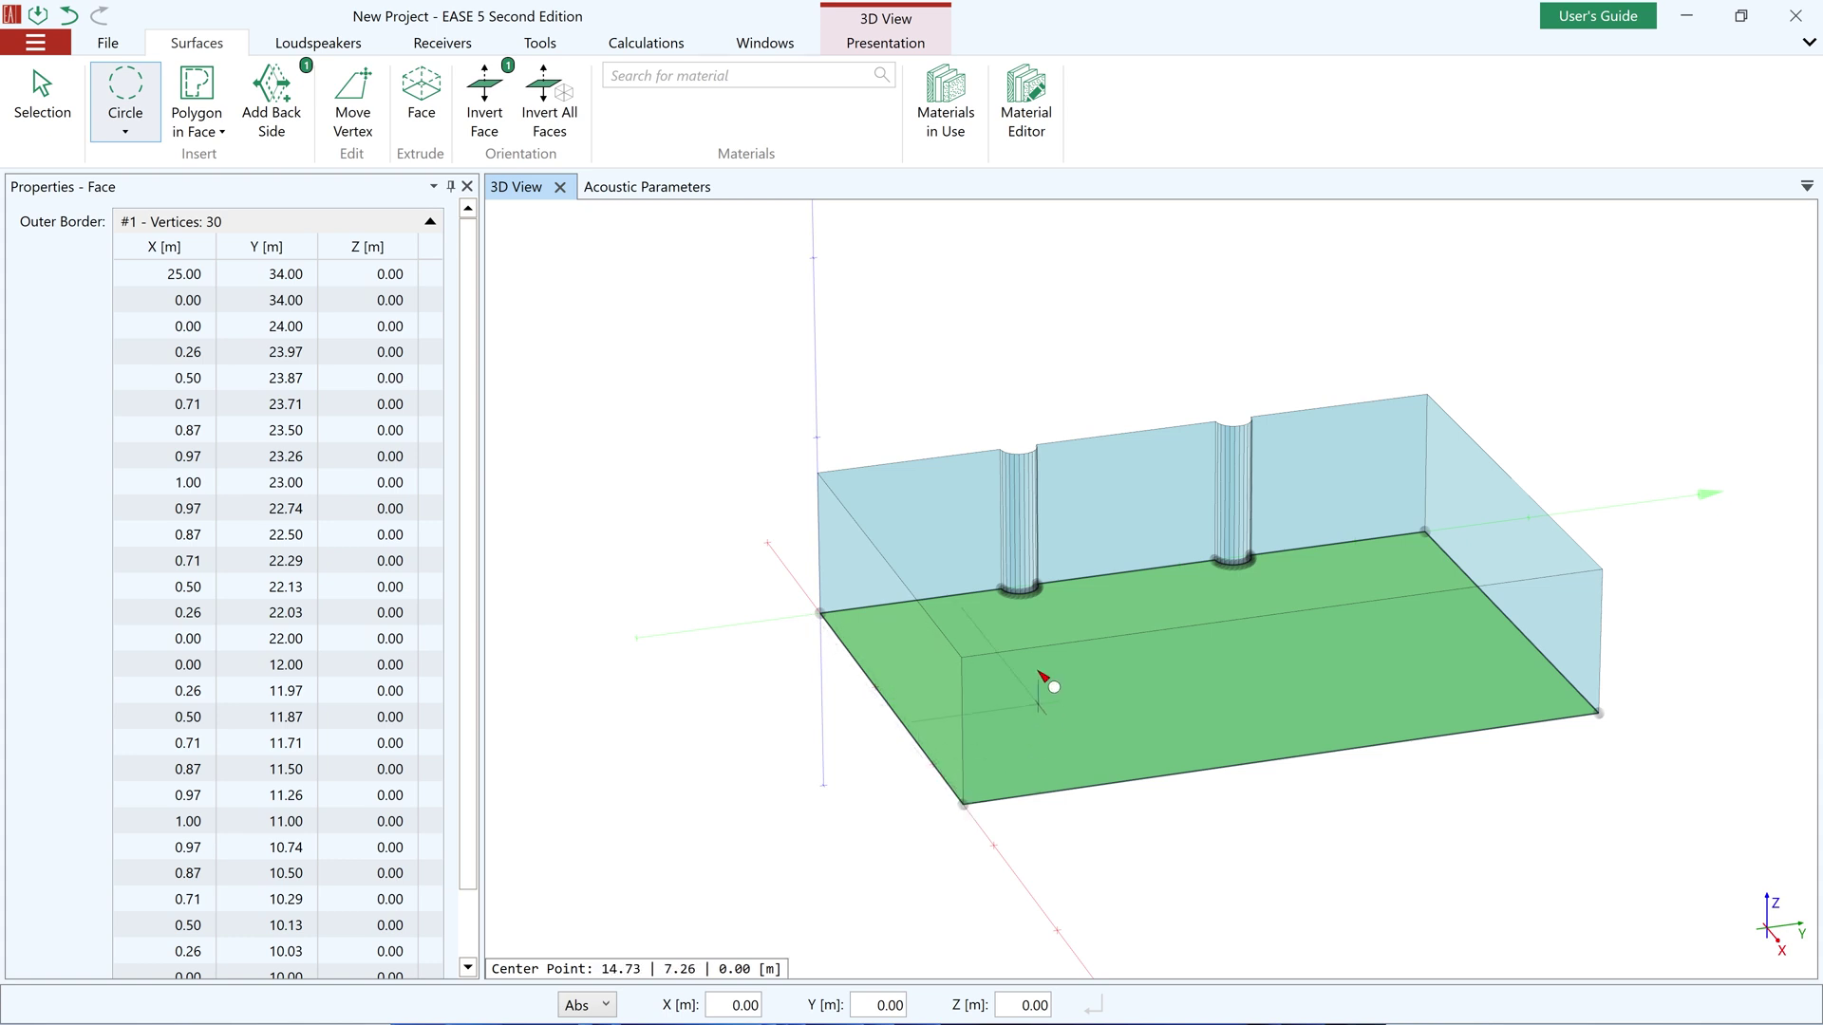
{"action": "scroll", "coordinate": [1028, 599], "scroll_direction": "up", "scroll_amount": 3}
{"action": "left_click", "coordinate": [1027, 595]}
{"action": "scroll", "coordinate": [1081, 684], "scroll_direction": "down", "scroll_amount": 2}
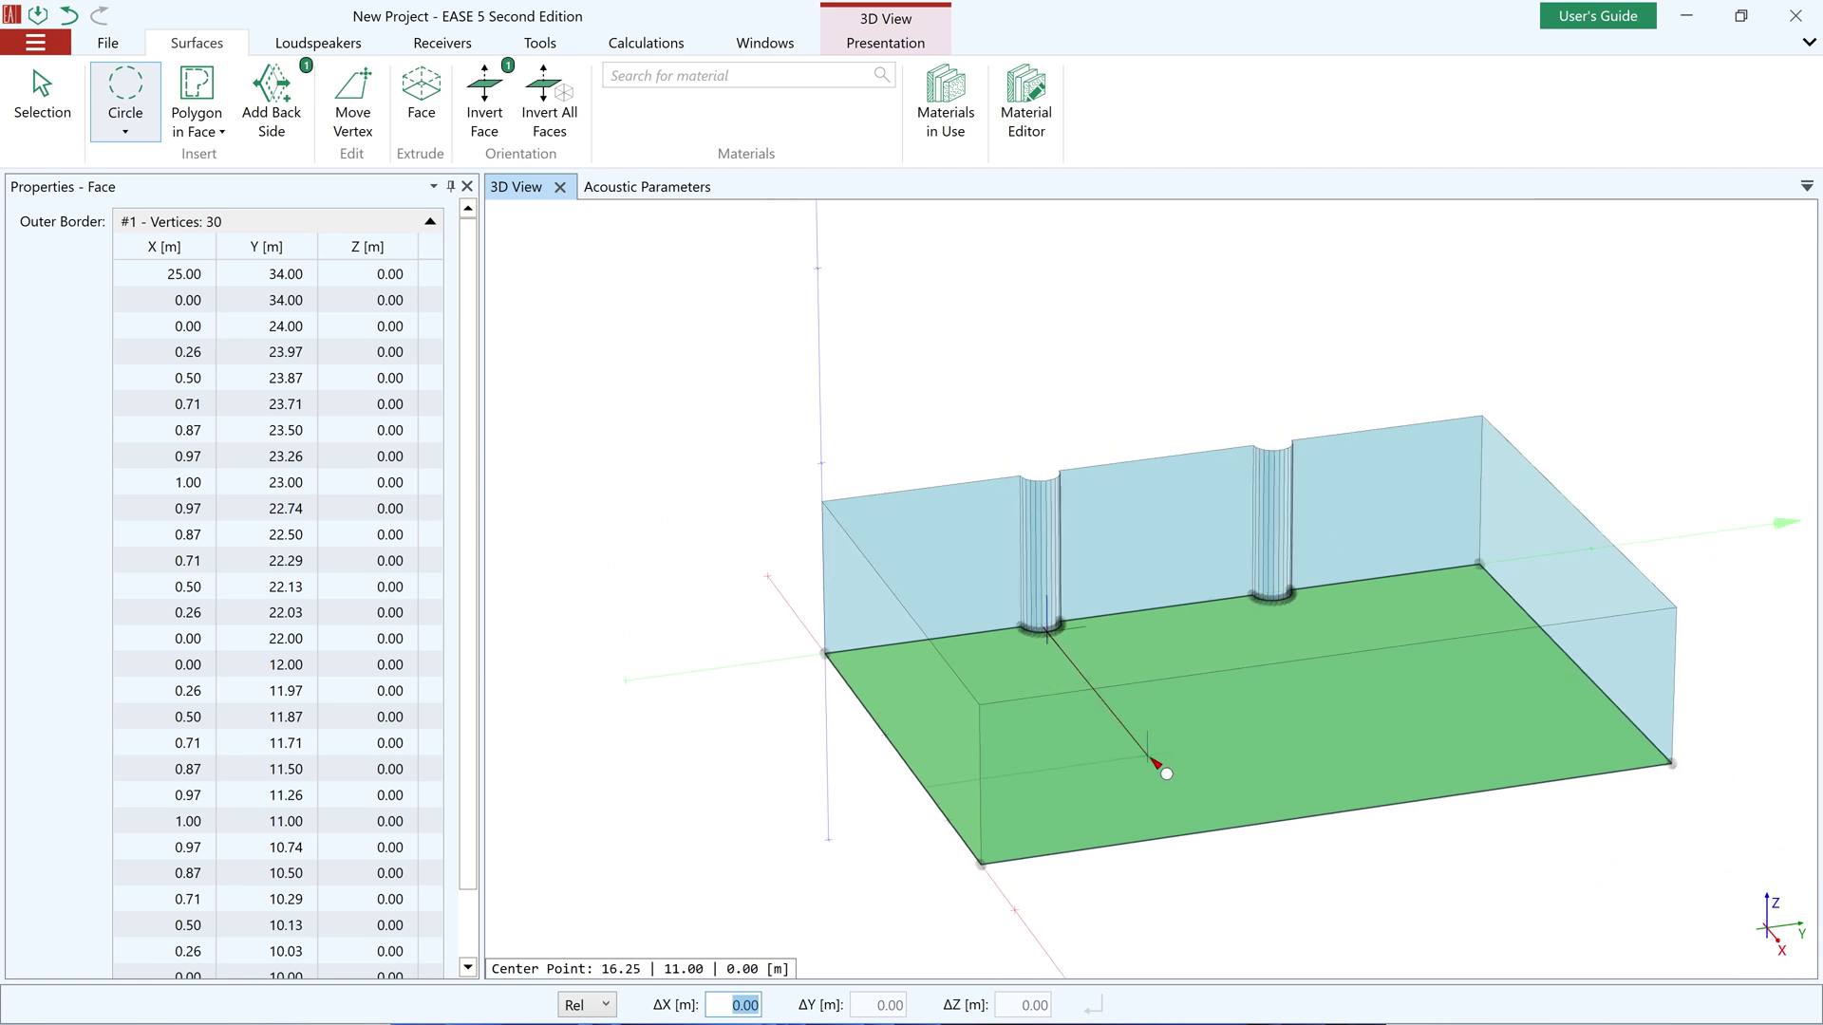
{"action": "key", "text": "Tab"}
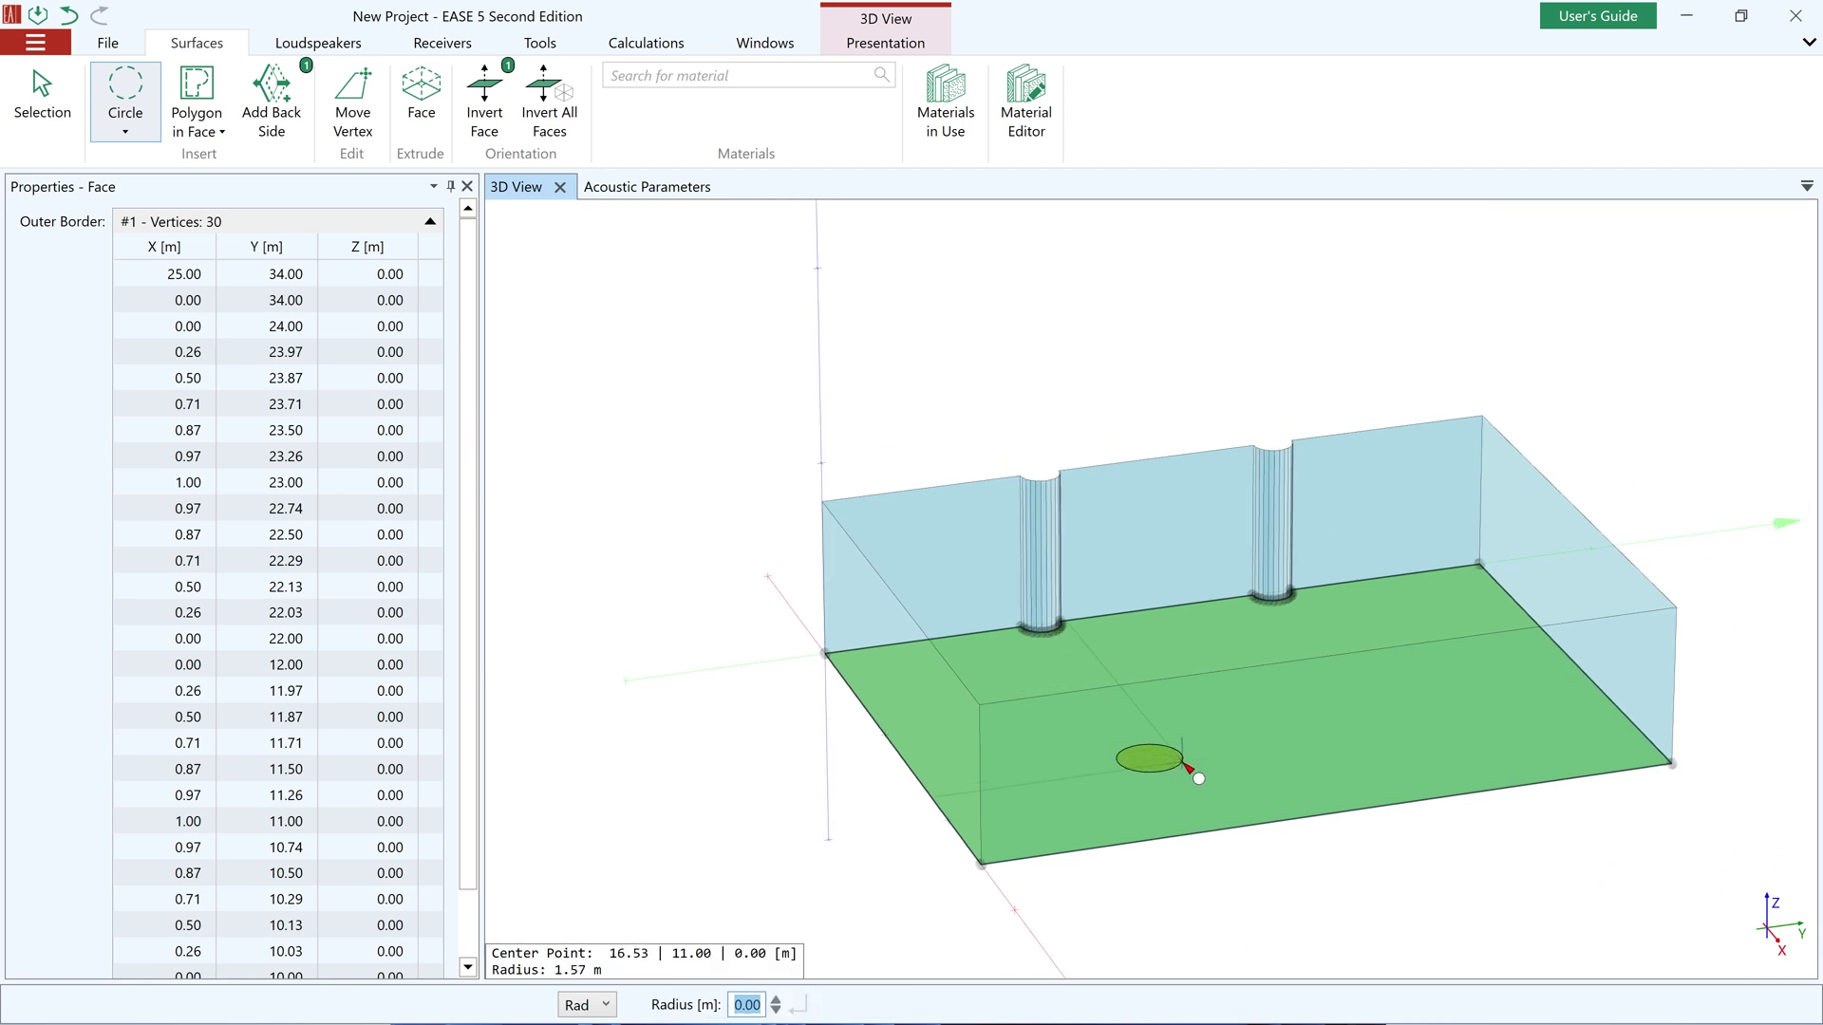
{"action": "type", "text": "1"}
{"action": "key", "text": "Return"}
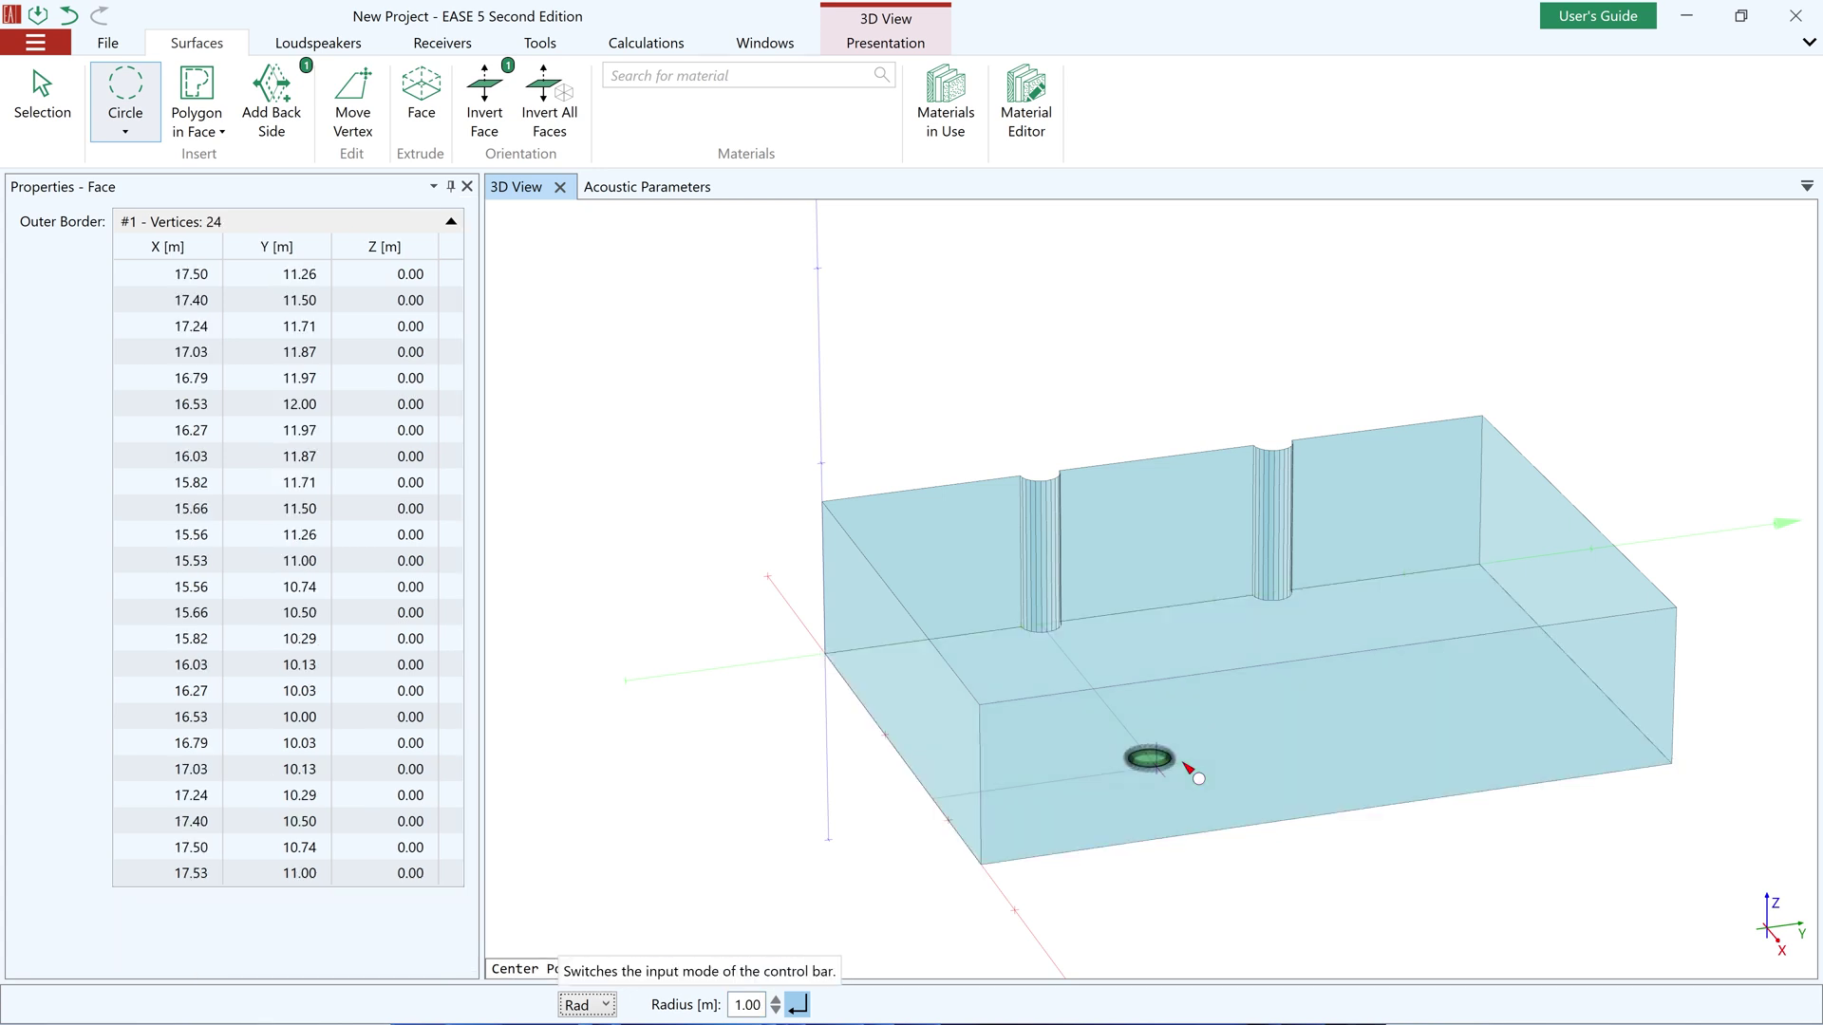
Extrude the circle 8 m upward into a column
{"action": "left_click", "coordinate": [421, 100]}
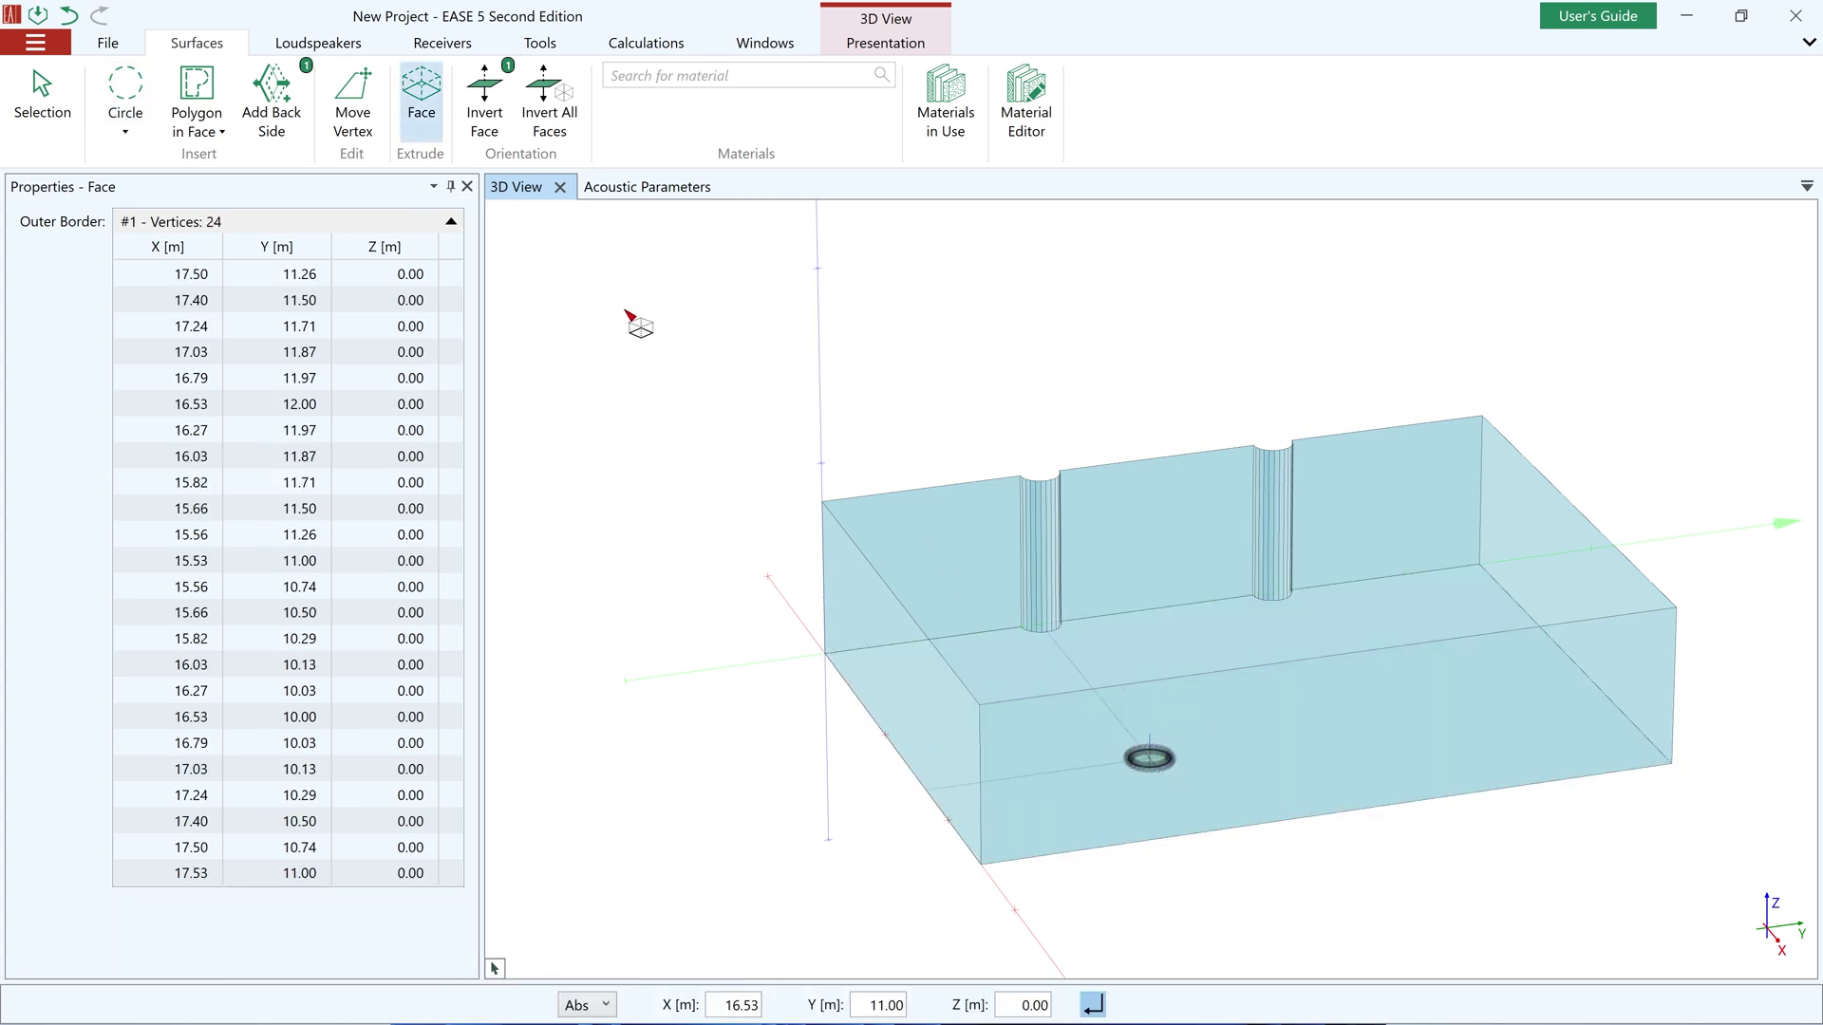
{"action": "left_click", "coordinate": [1164, 765]}
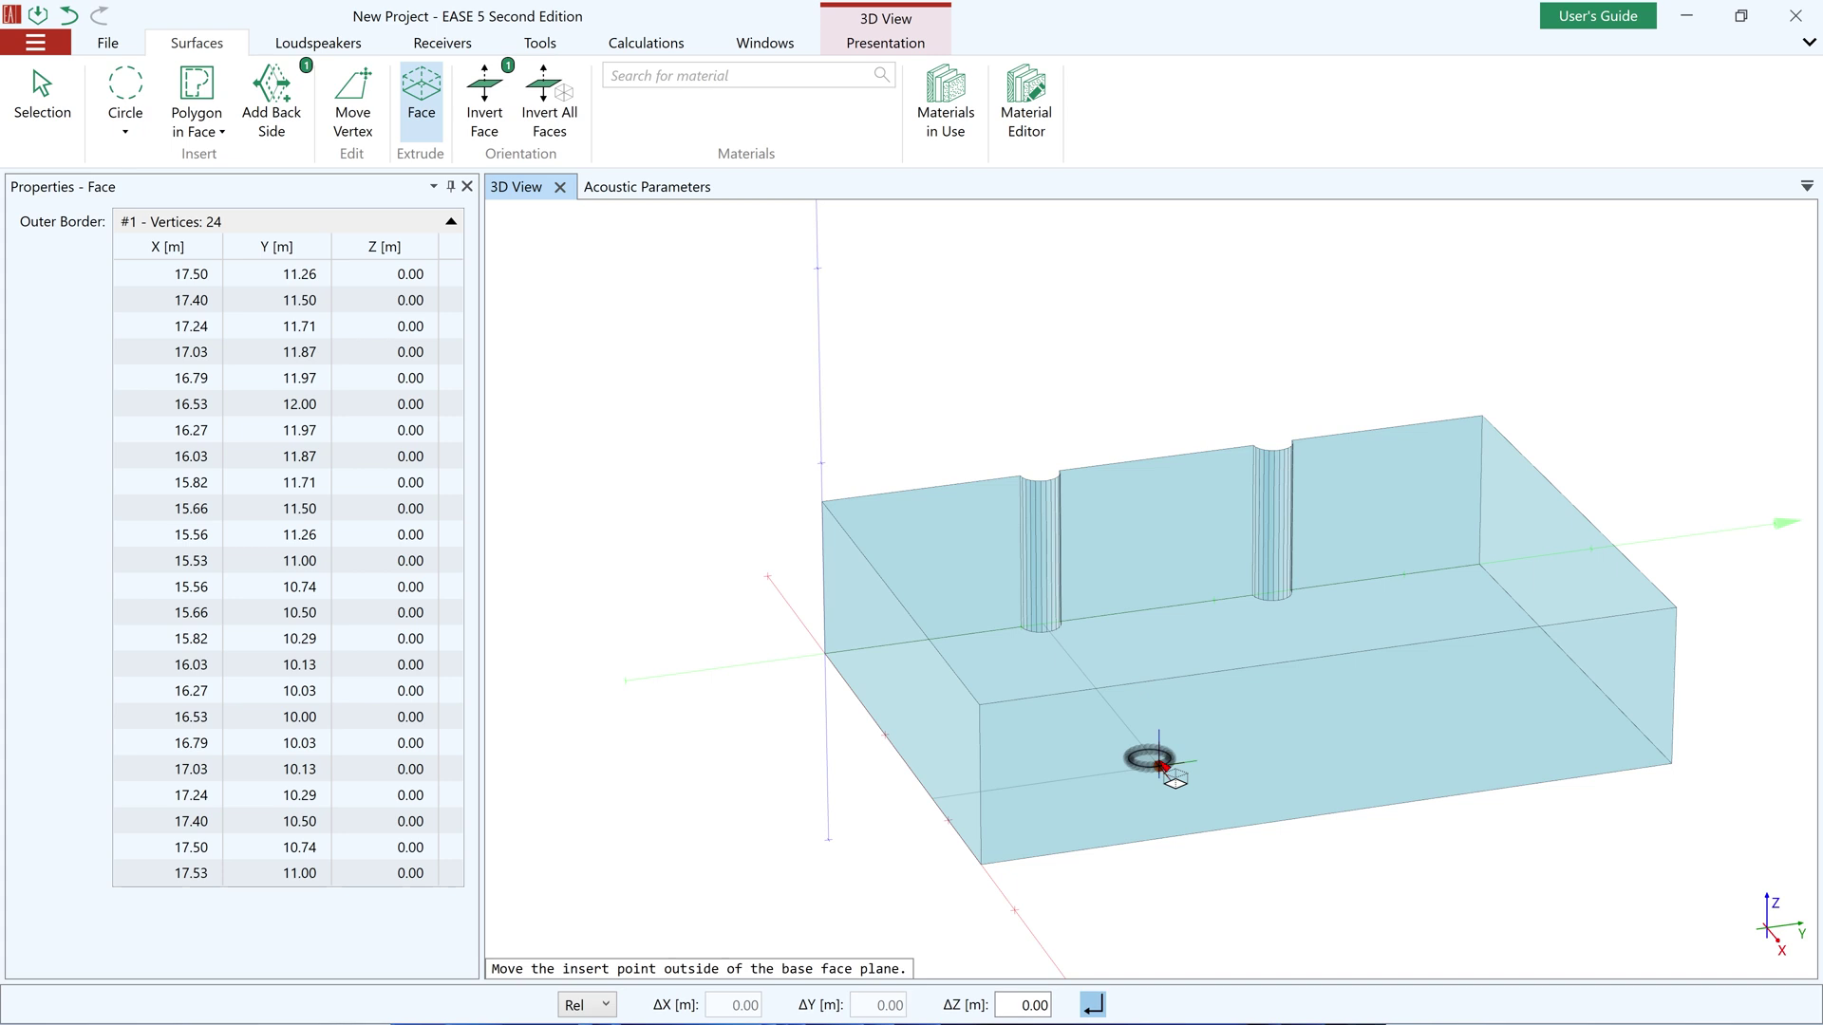
{"action": "left_click", "coordinate": [980, 706]}
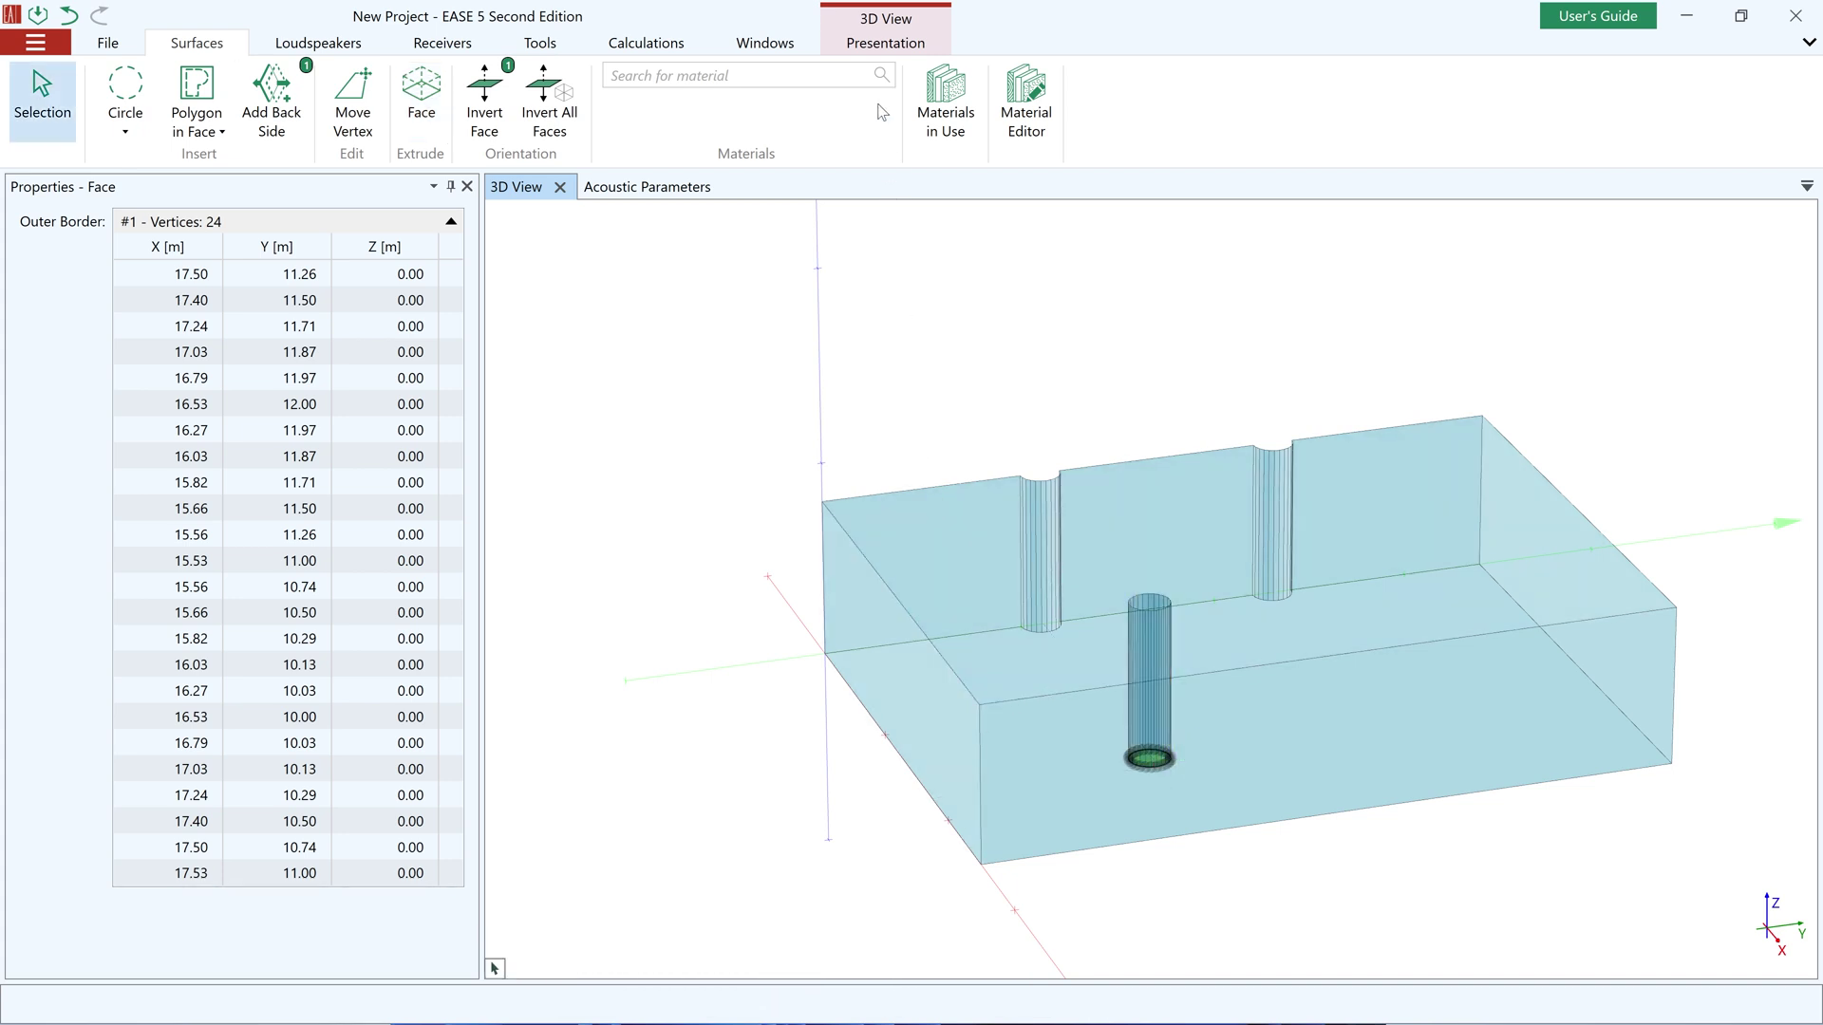
{"action": "left_click", "coordinate": [875, 50]}
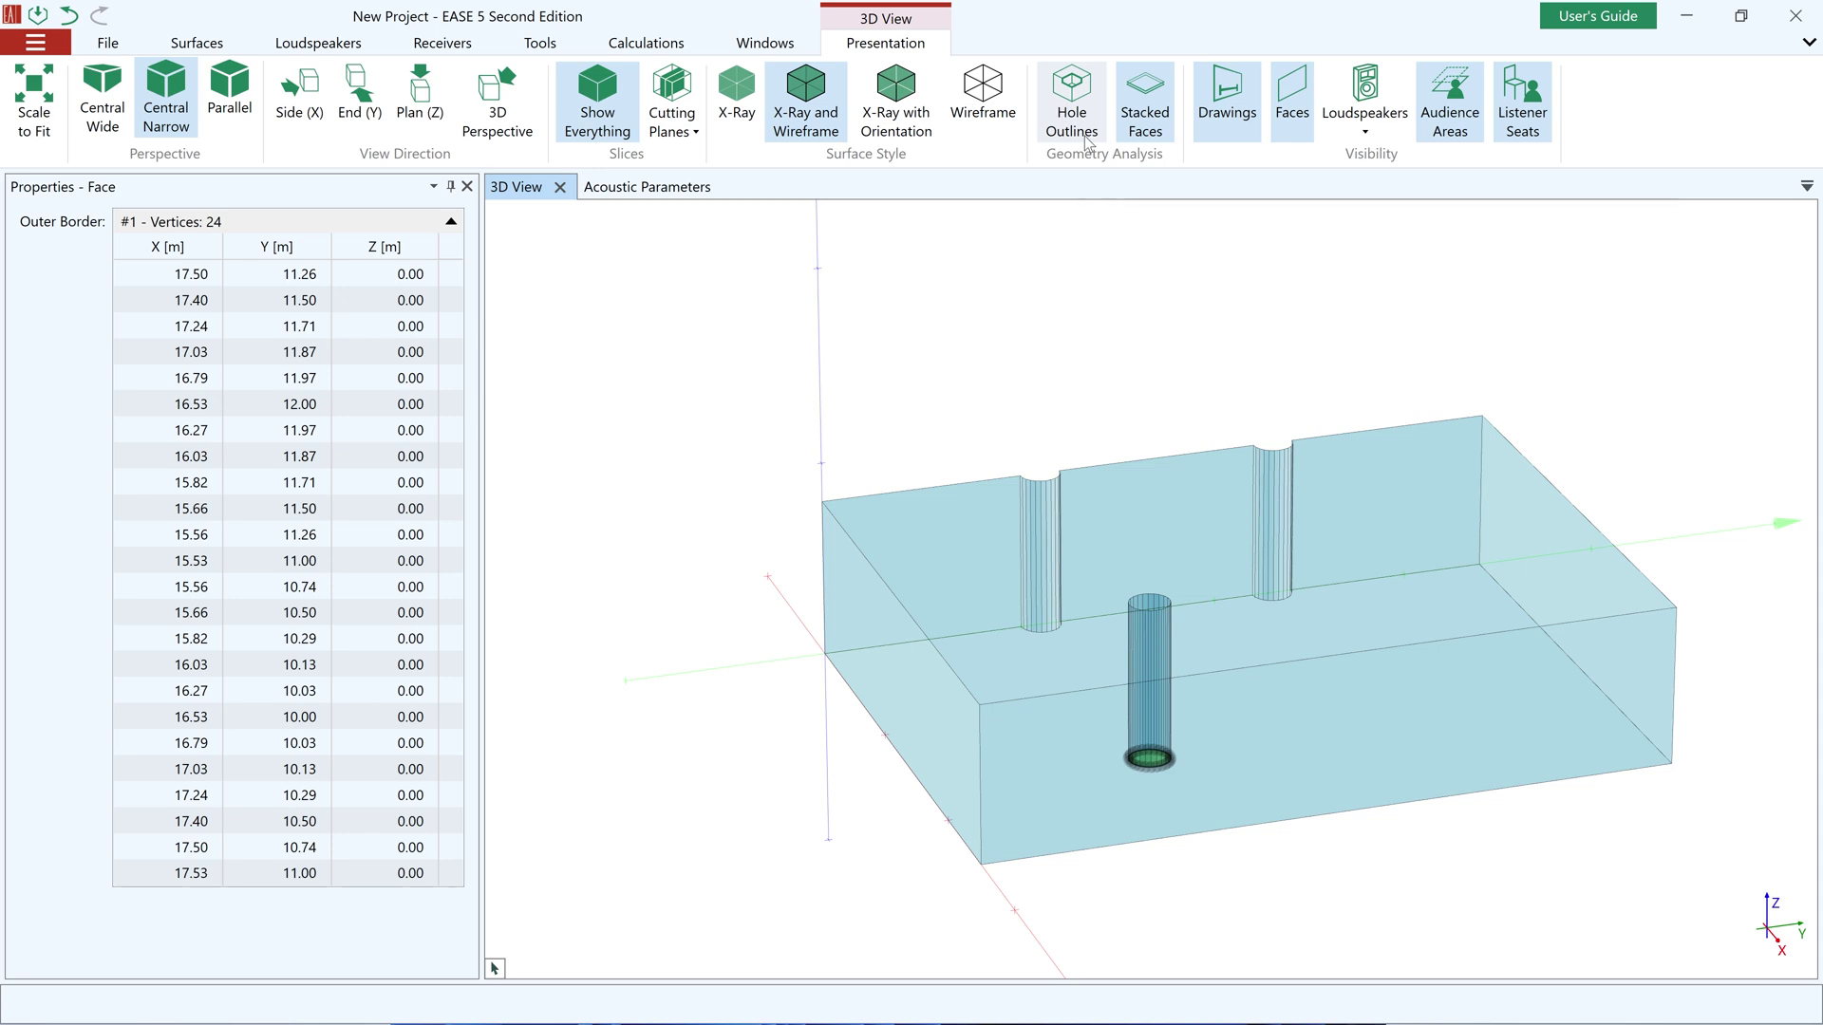
Duplicate the column 8.5 m along Y to make a second column
{"action": "left_click", "coordinate": [1186, 341]}
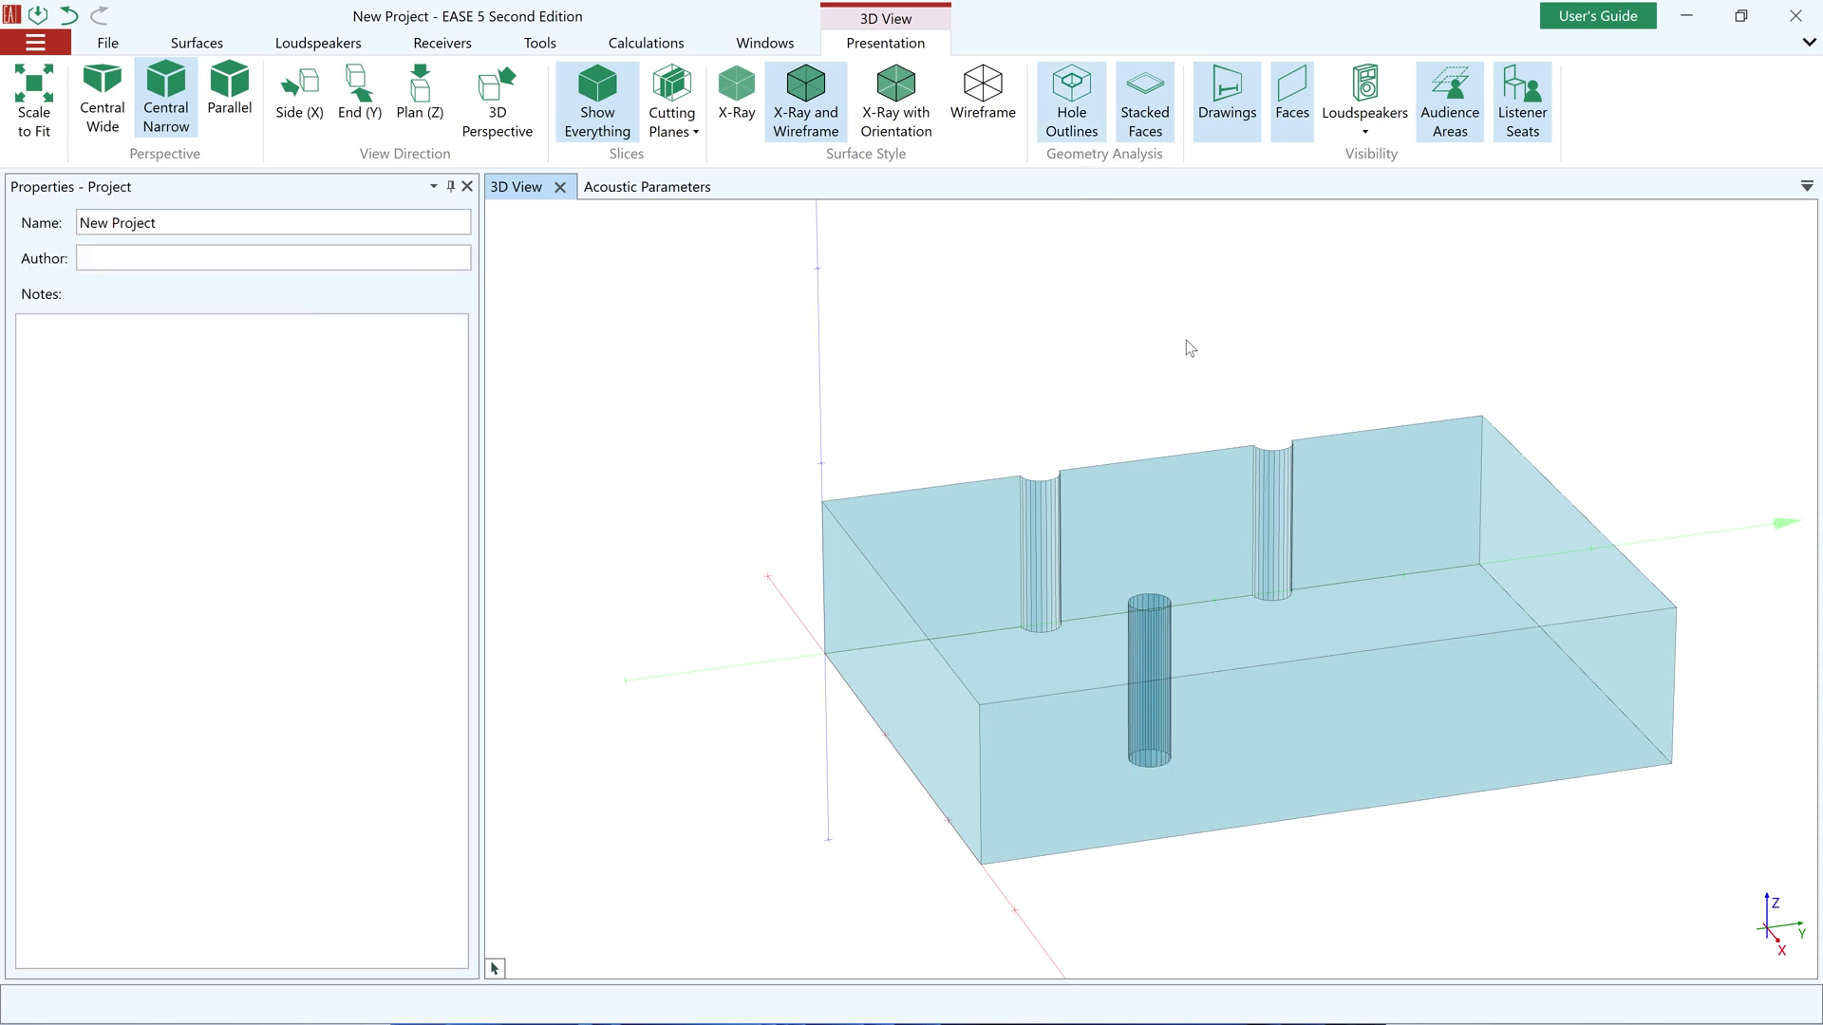
{"action": "left_click", "coordinate": [1103, 809]}
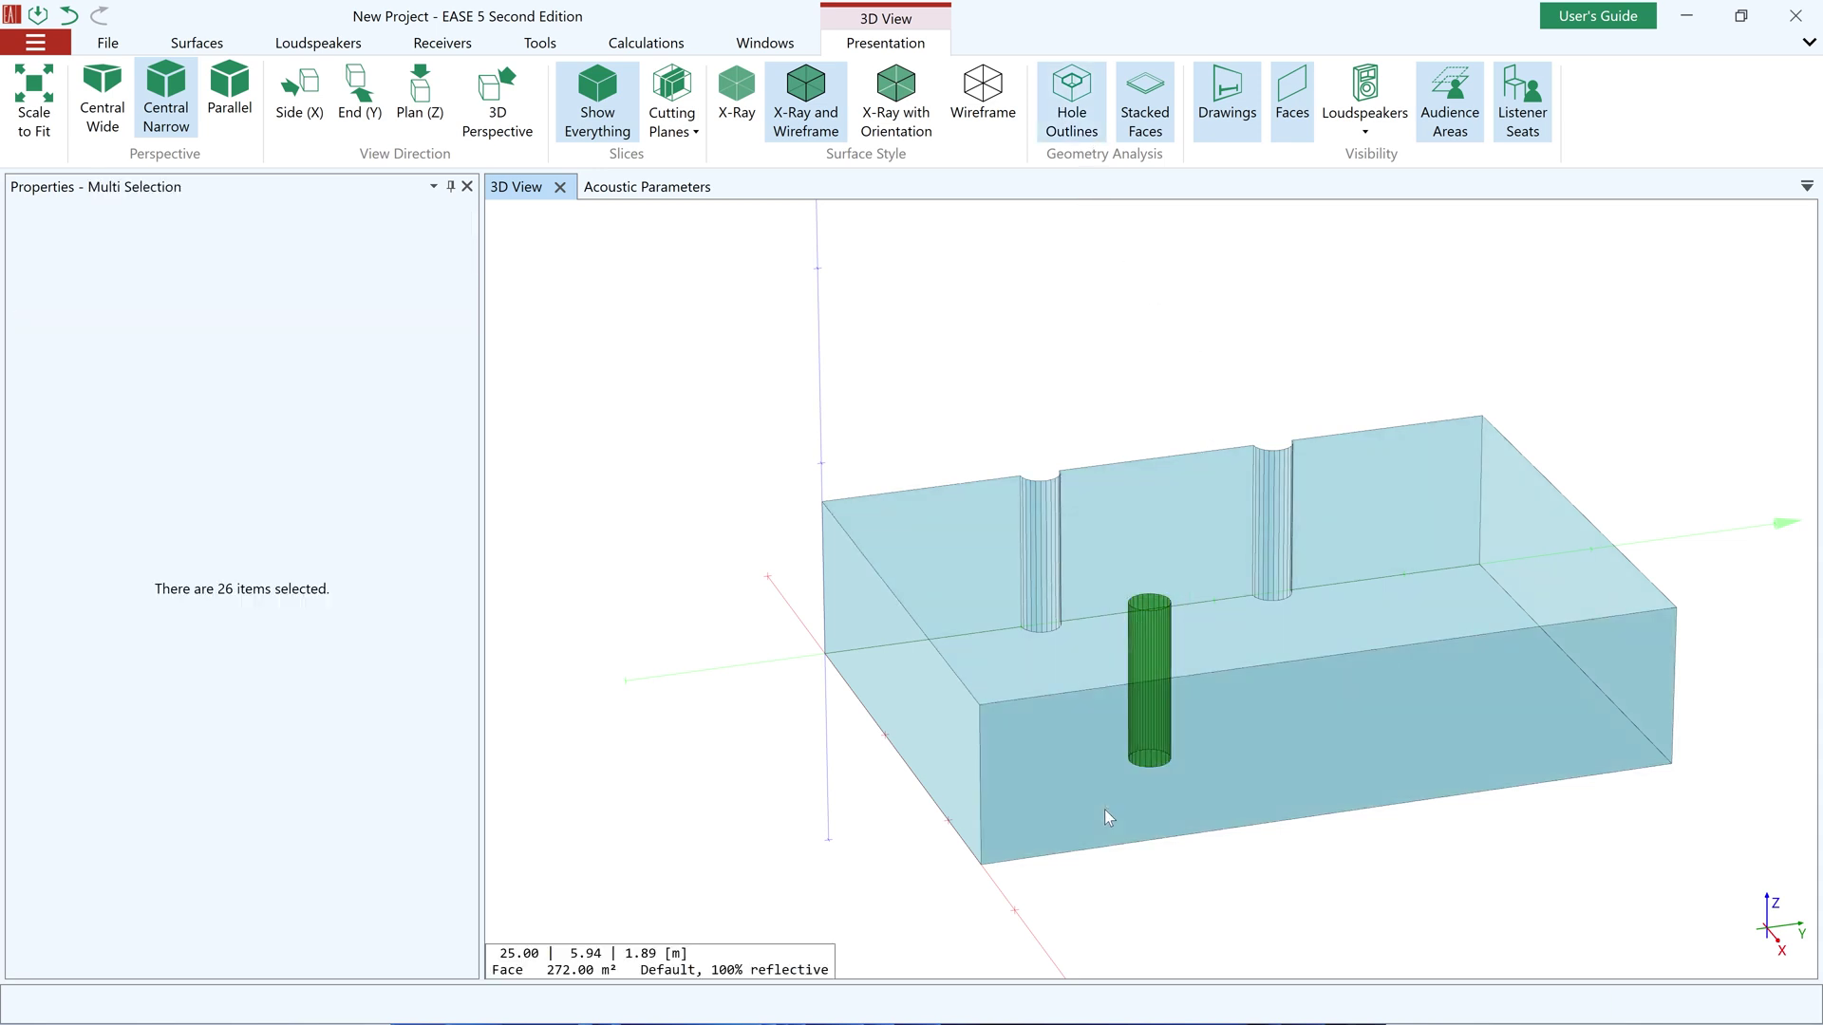
{"action": "left_click", "coordinate": [540, 45]}
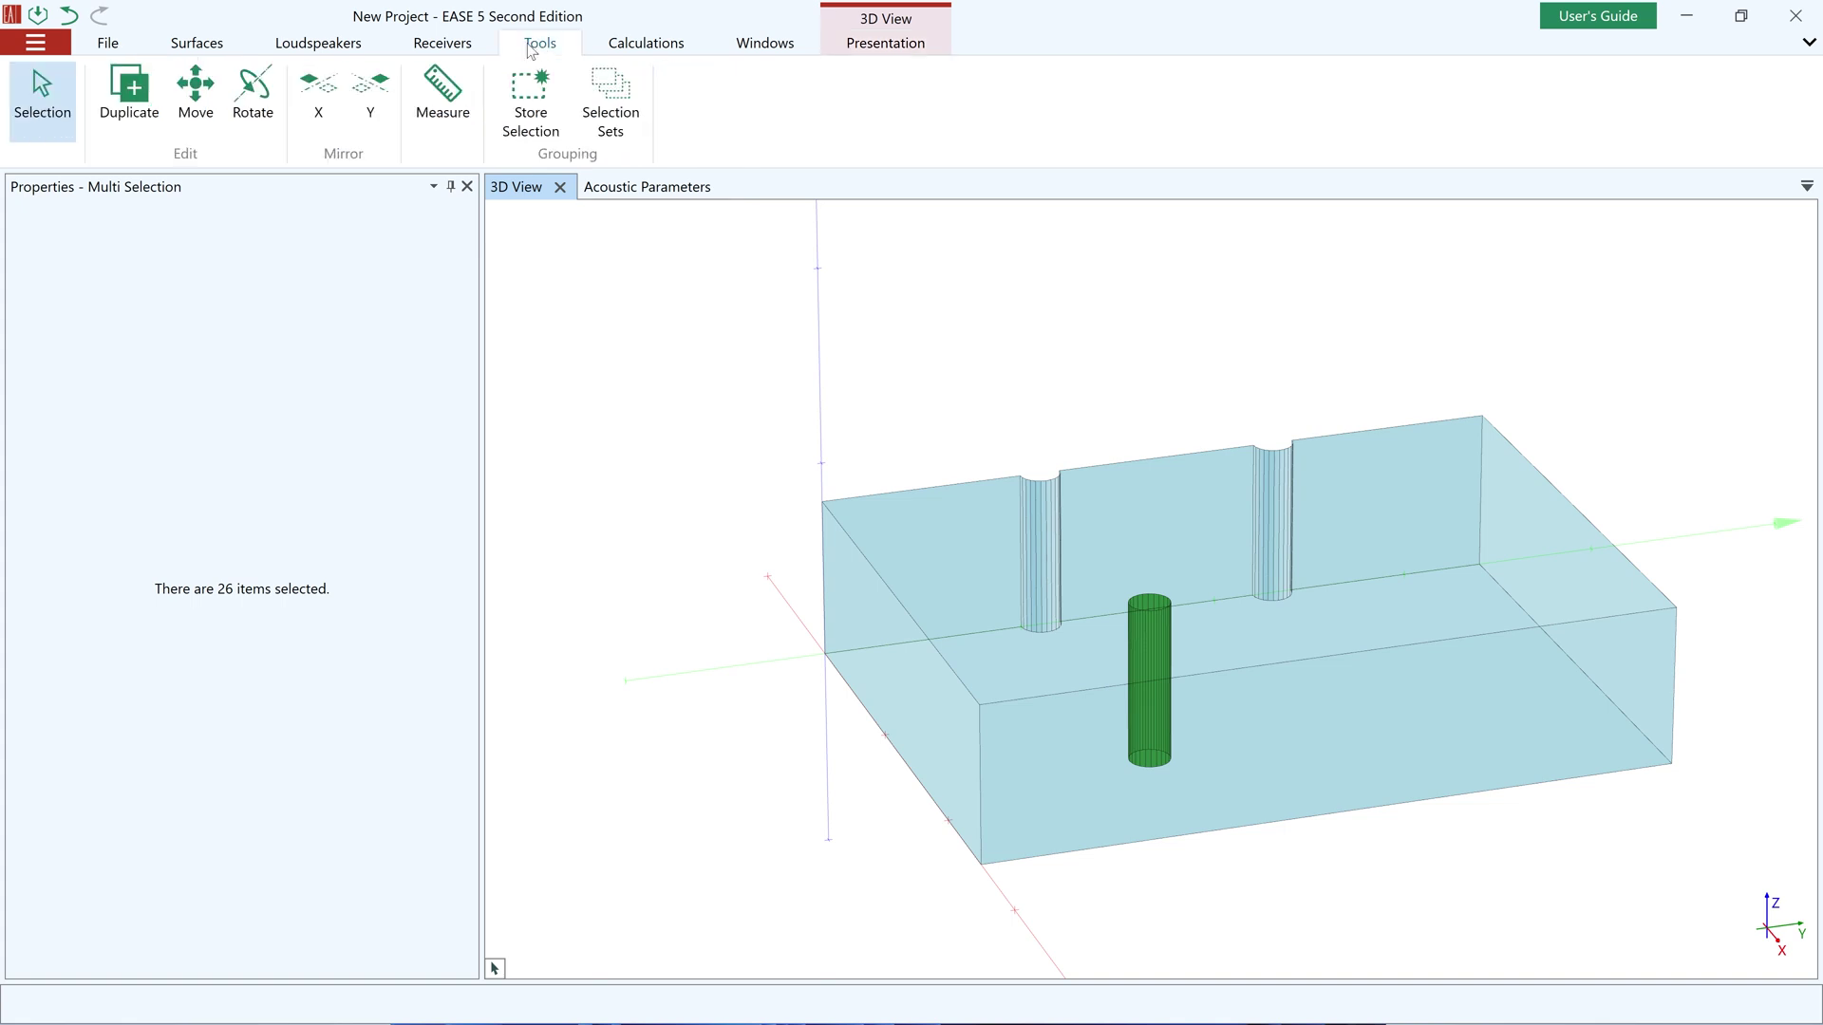
{"action": "left_click", "coordinate": [128, 105]}
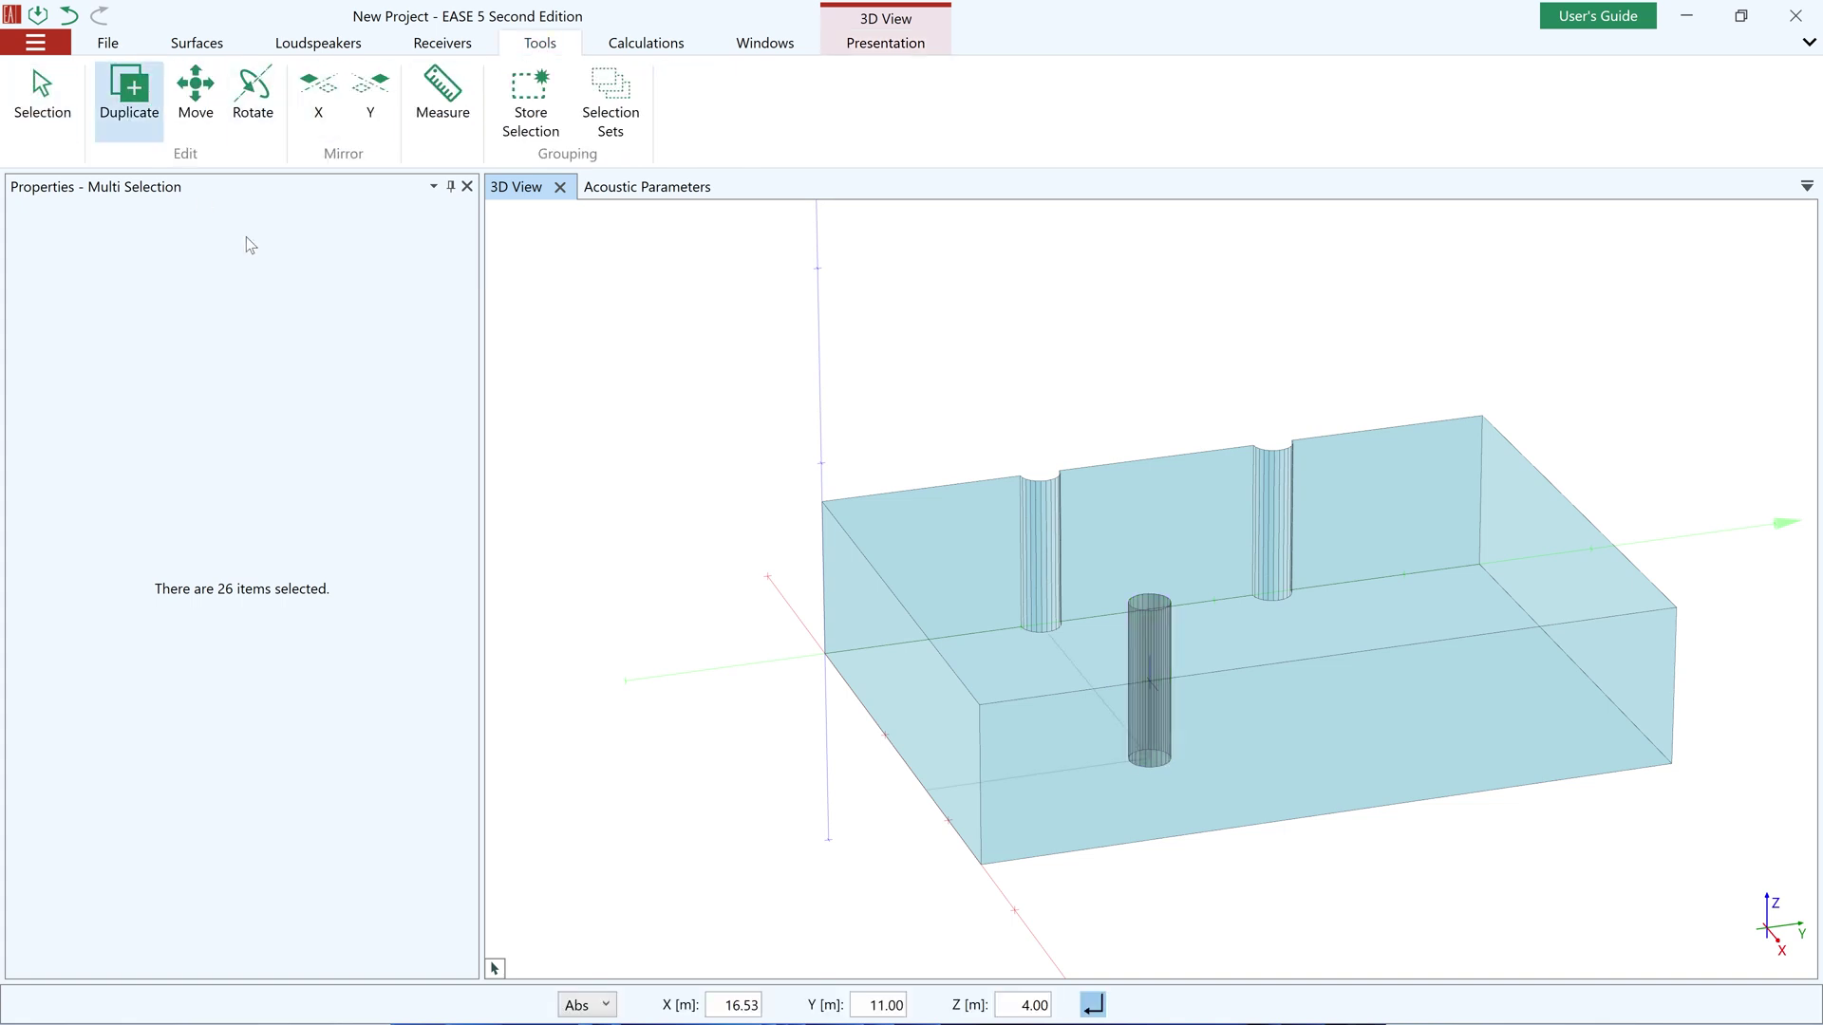
{"action": "left_click", "coordinate": [1152, 768]}
{"action": "key", "text": "Tab"}
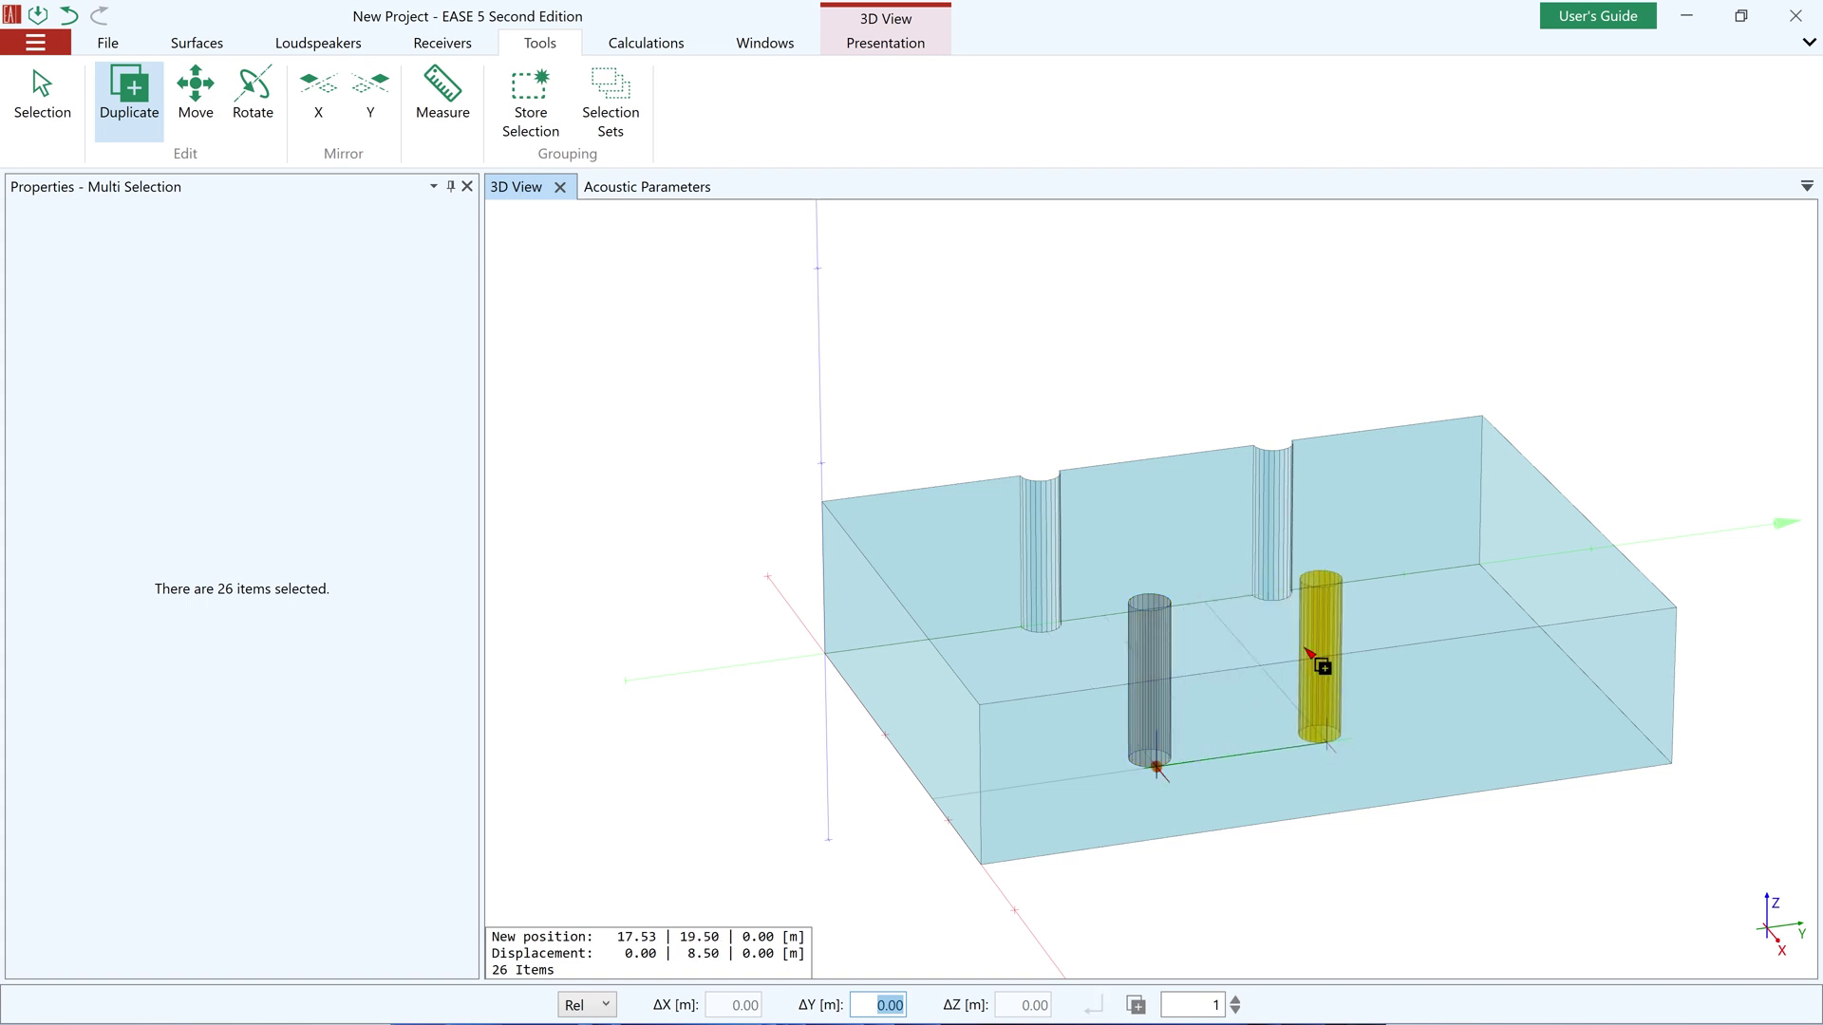
{"action": "left_click", "coordinate": [1282, 602]}
{"action": "left_click", "coordinate": [1136, 376]}
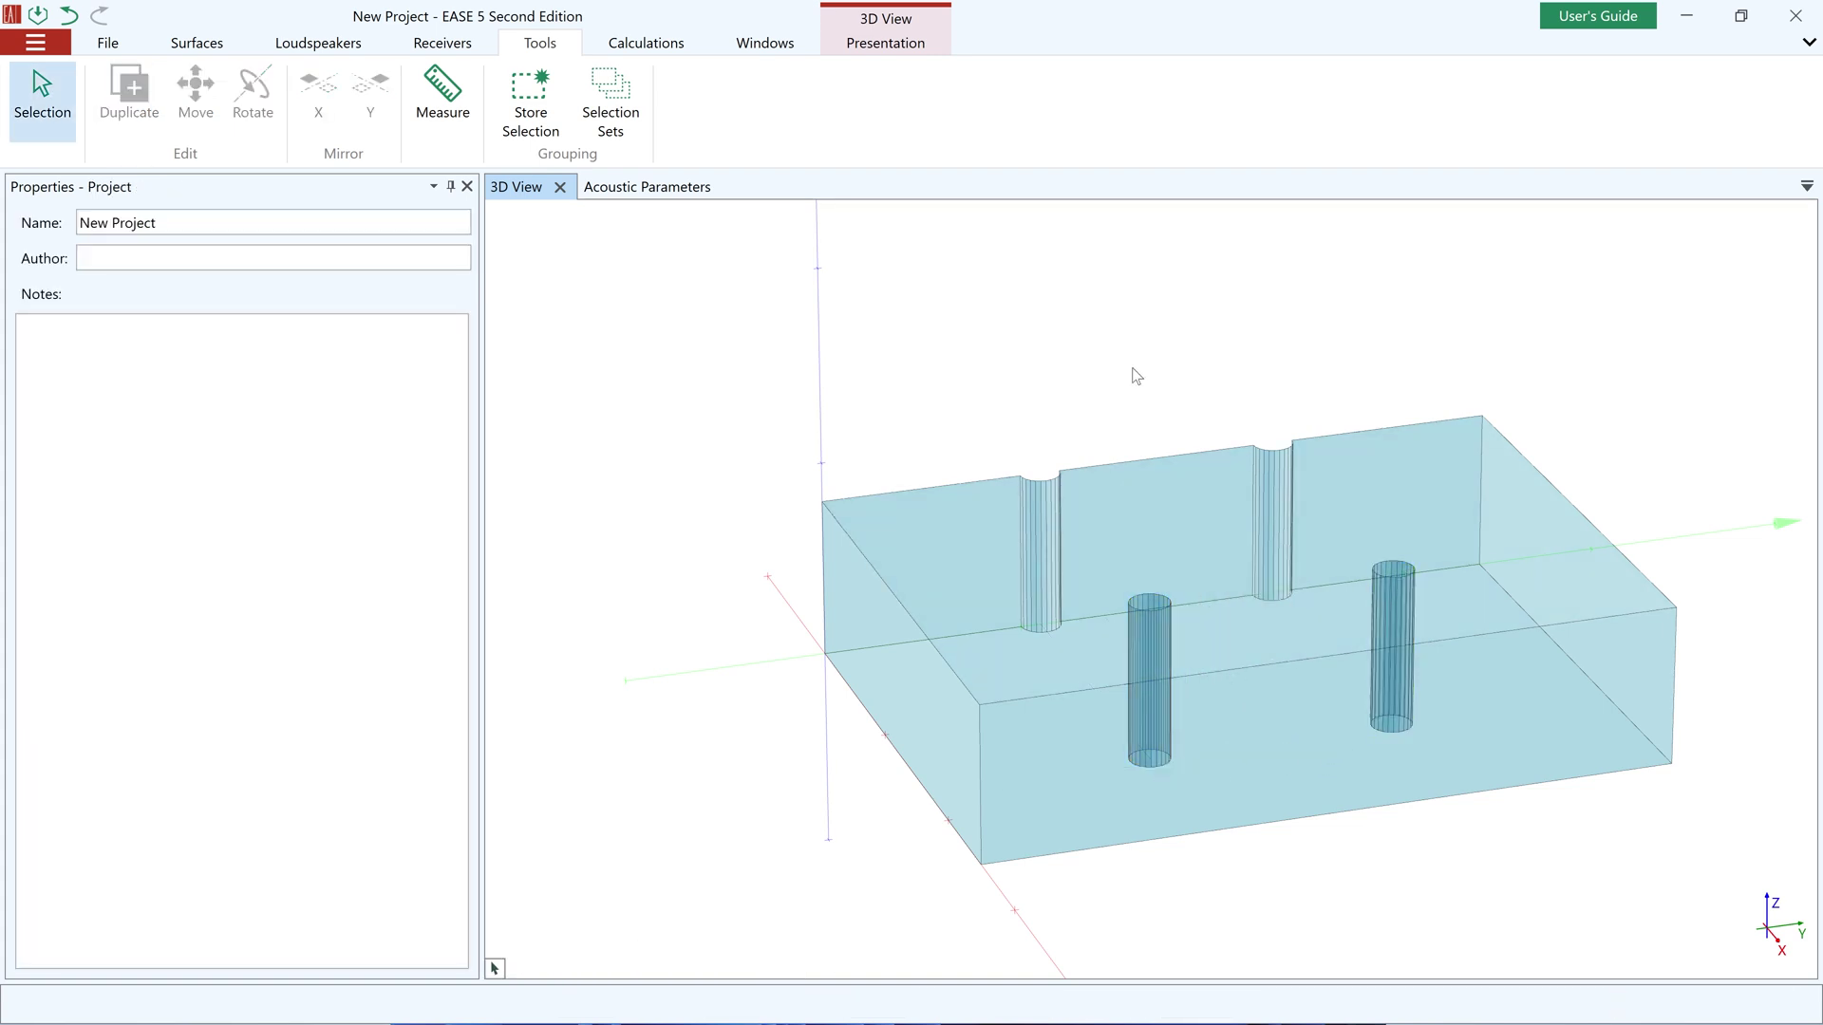
Select the back wall panel between the two half-columns
{"action": "right_click_drag", "start_coordinate": [993, 623], "coordinate": [1180, 587]}
{"action": "scroll", "coordinate": [1179, 587], "scroll_direction": "up", "scroll_amount": 3}
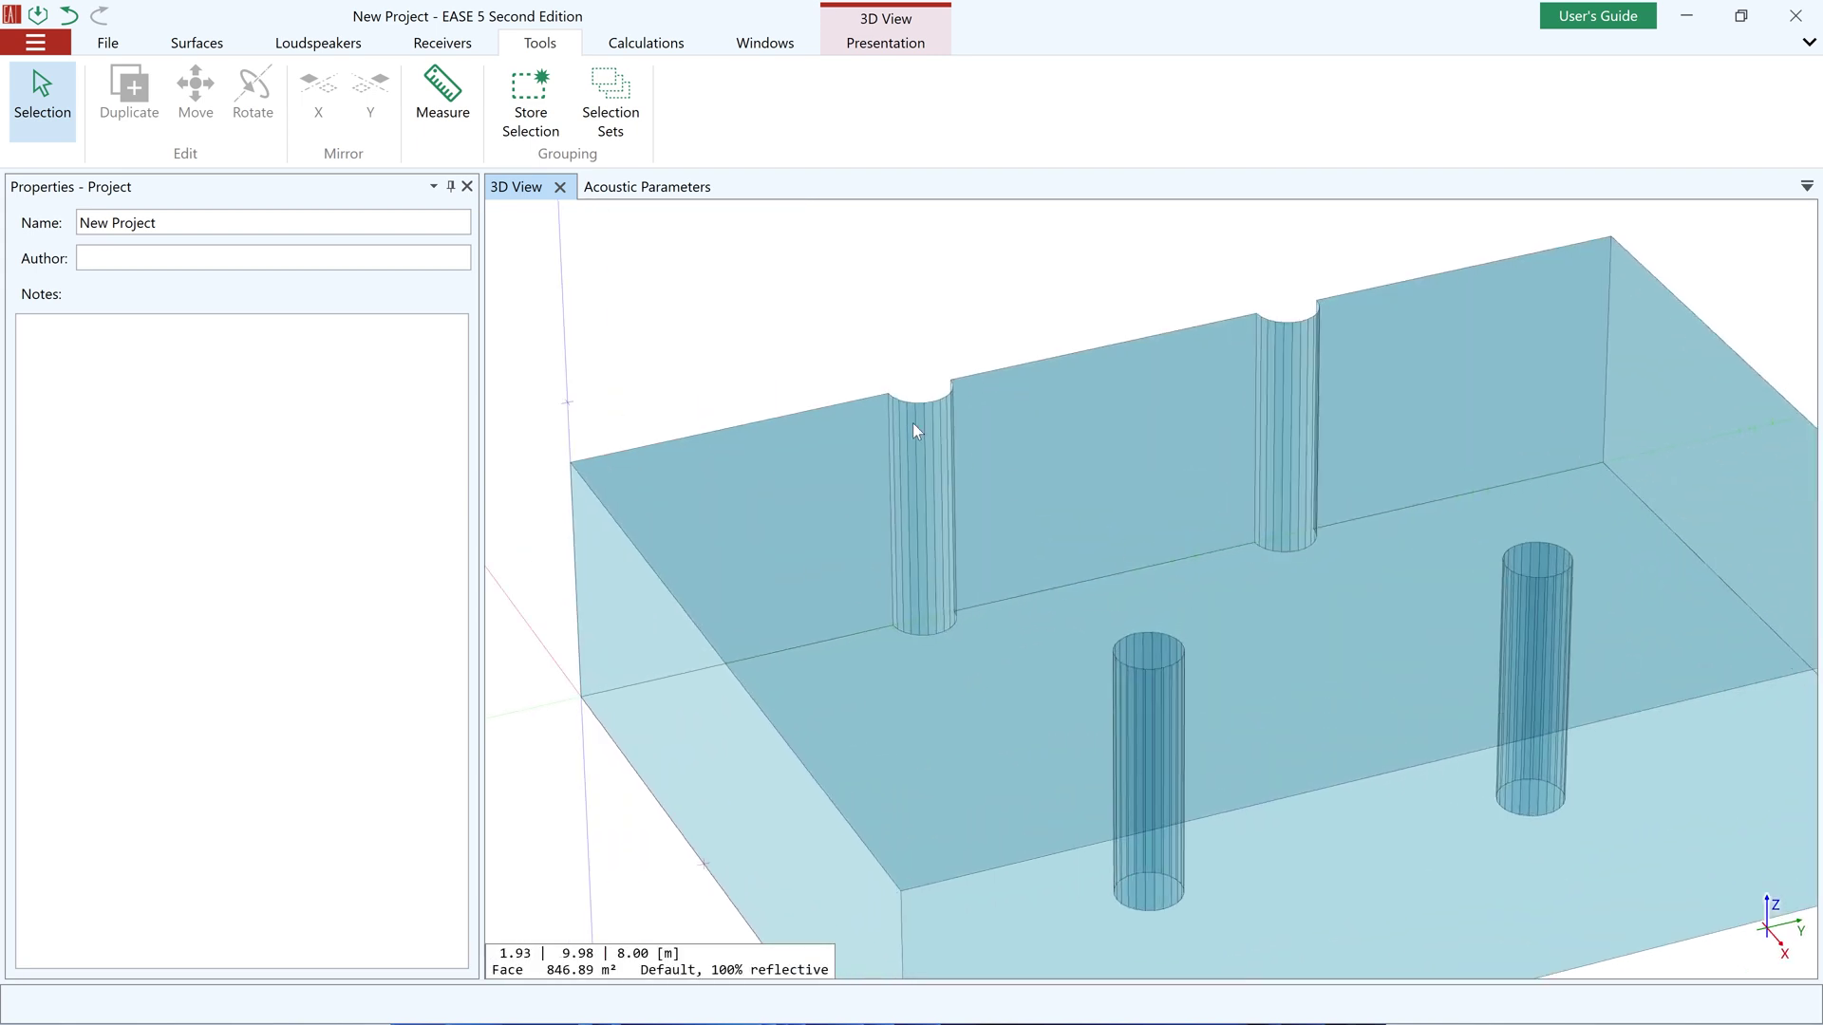
{"action": "left_click", "coordinate": [1035, 465]}
{"action": "left_click", "coordinate": [1036, 462]}
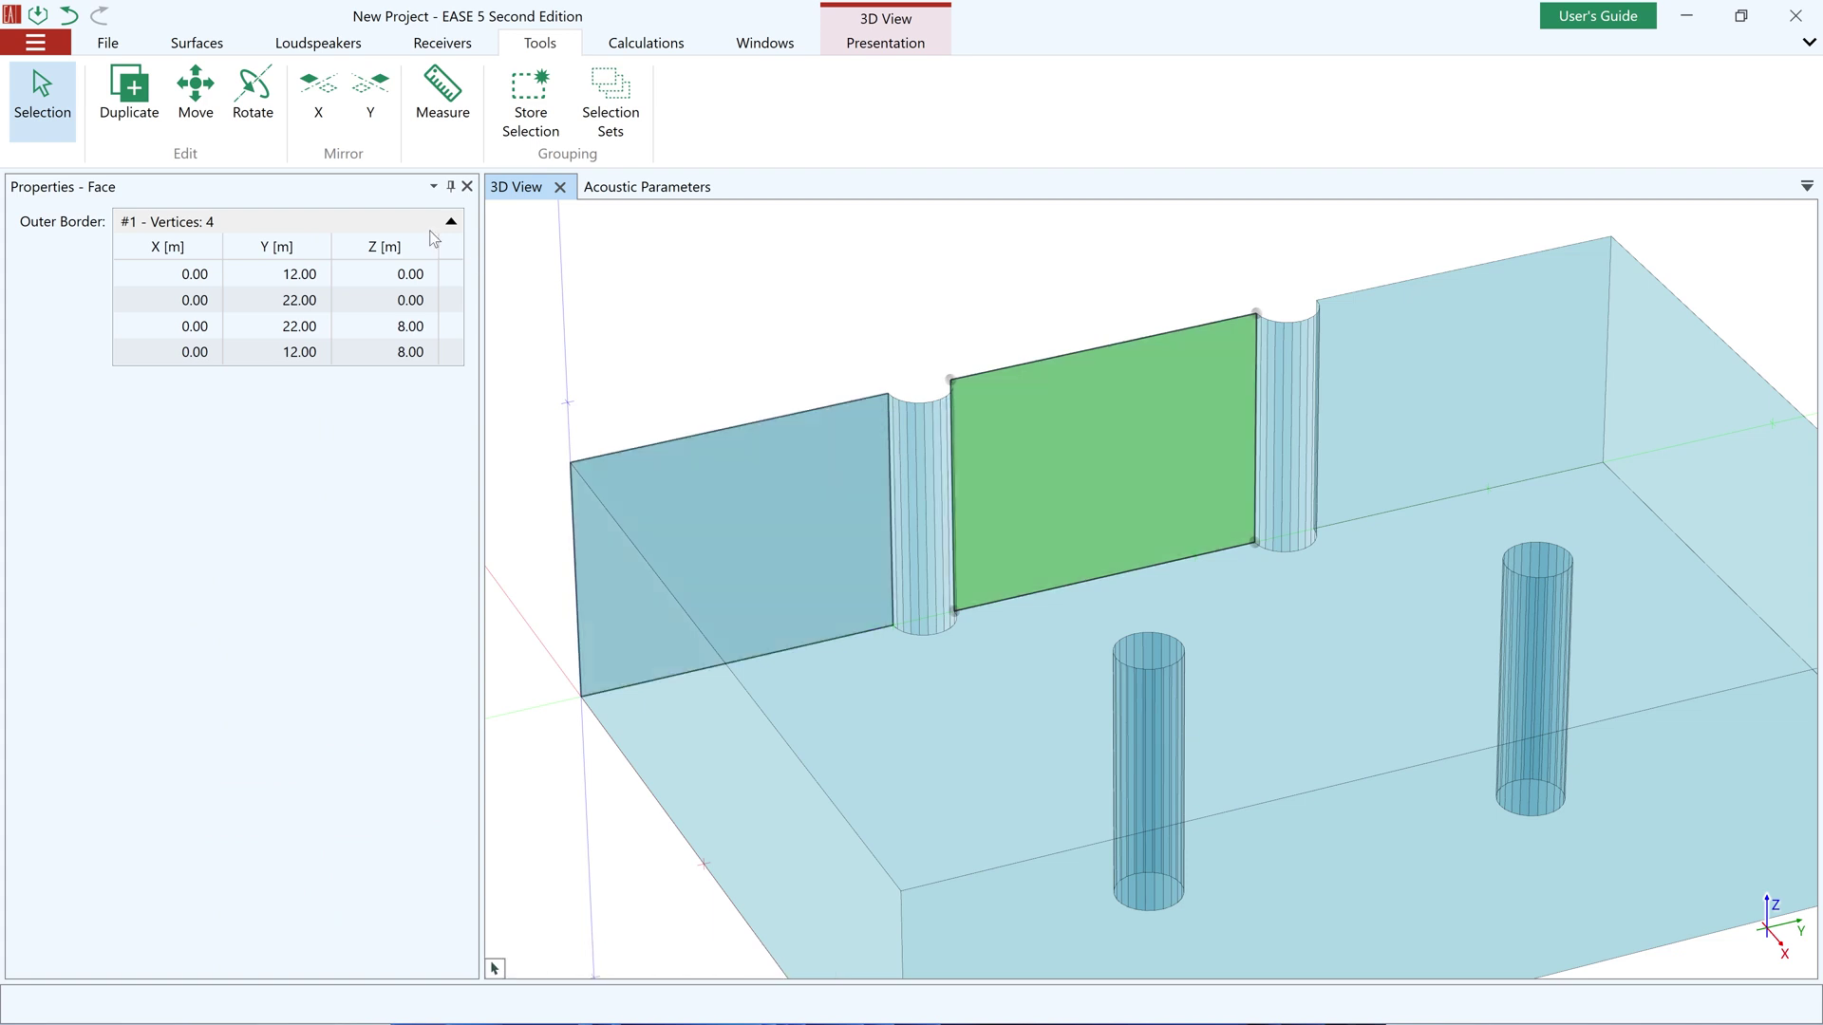
Start a Polygon in Face from the panel corner to Y 14, then 2 m up
{"action": "left_click", "coordinate": [196, 42]}
{"action": "left_click", "coordinate": [197, 105]}
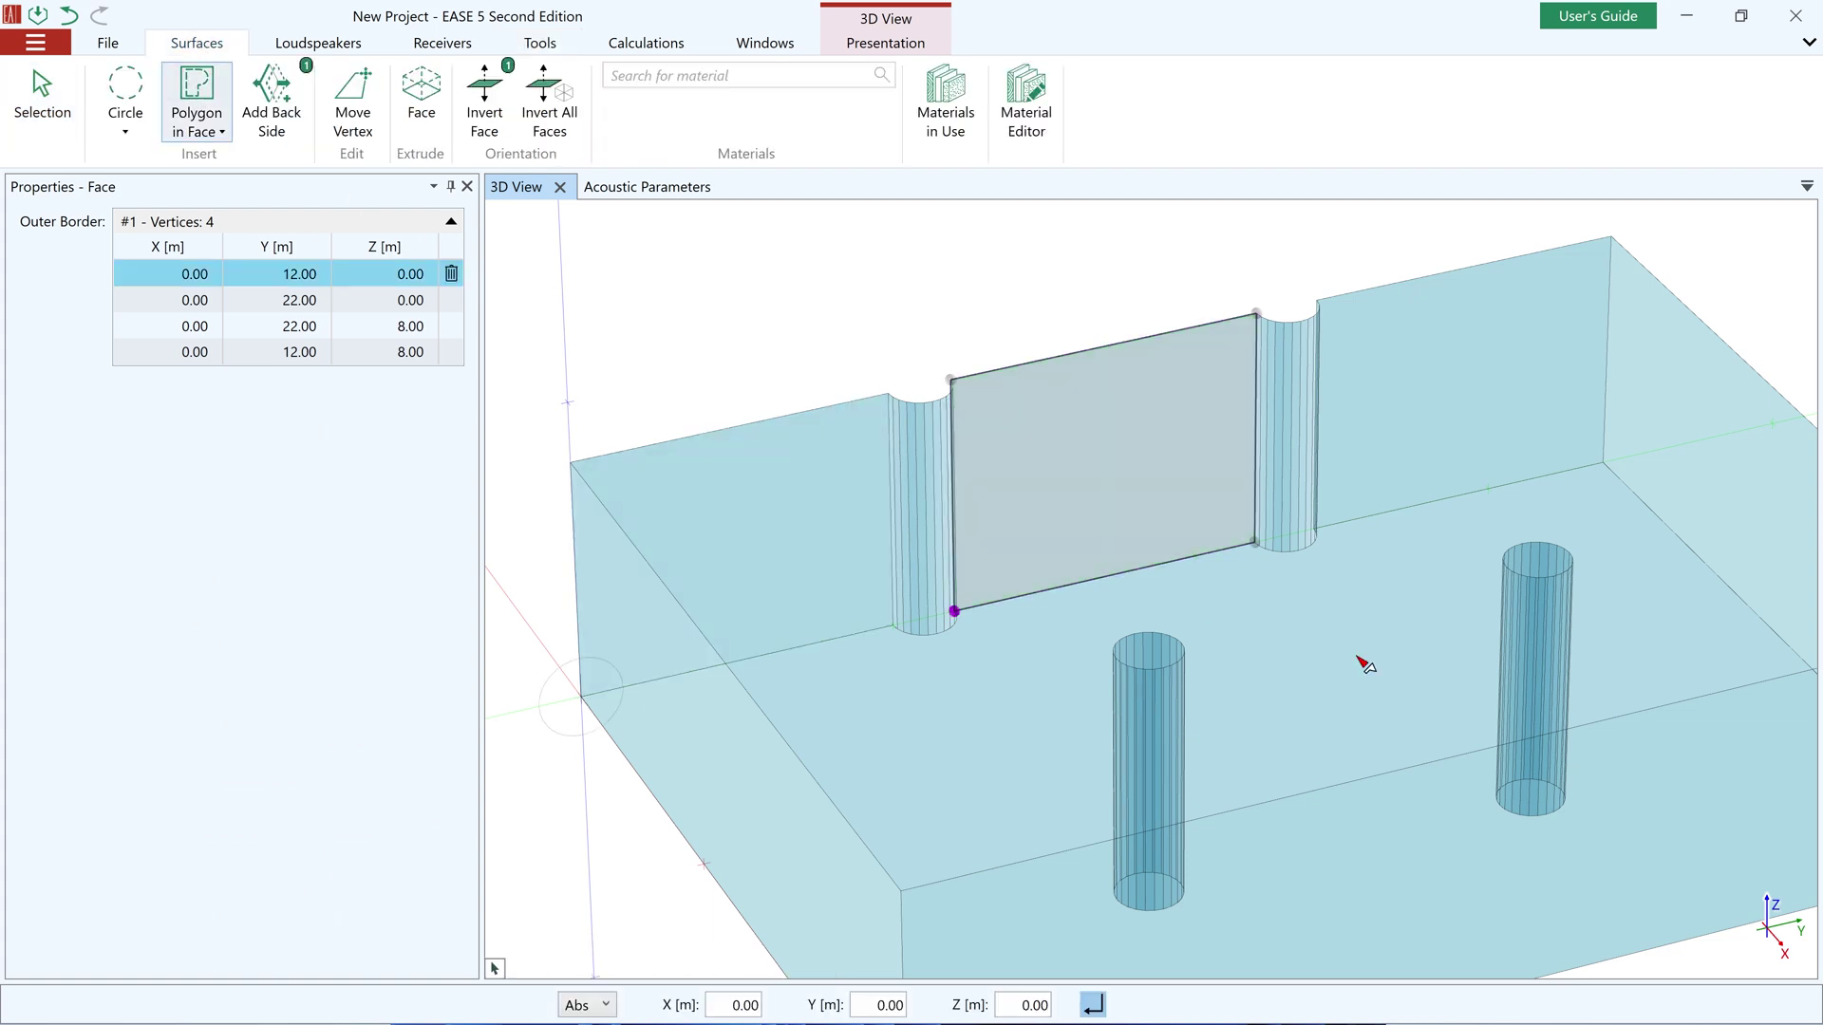
{"action": "left_click", "coordinate": [954, 612]}
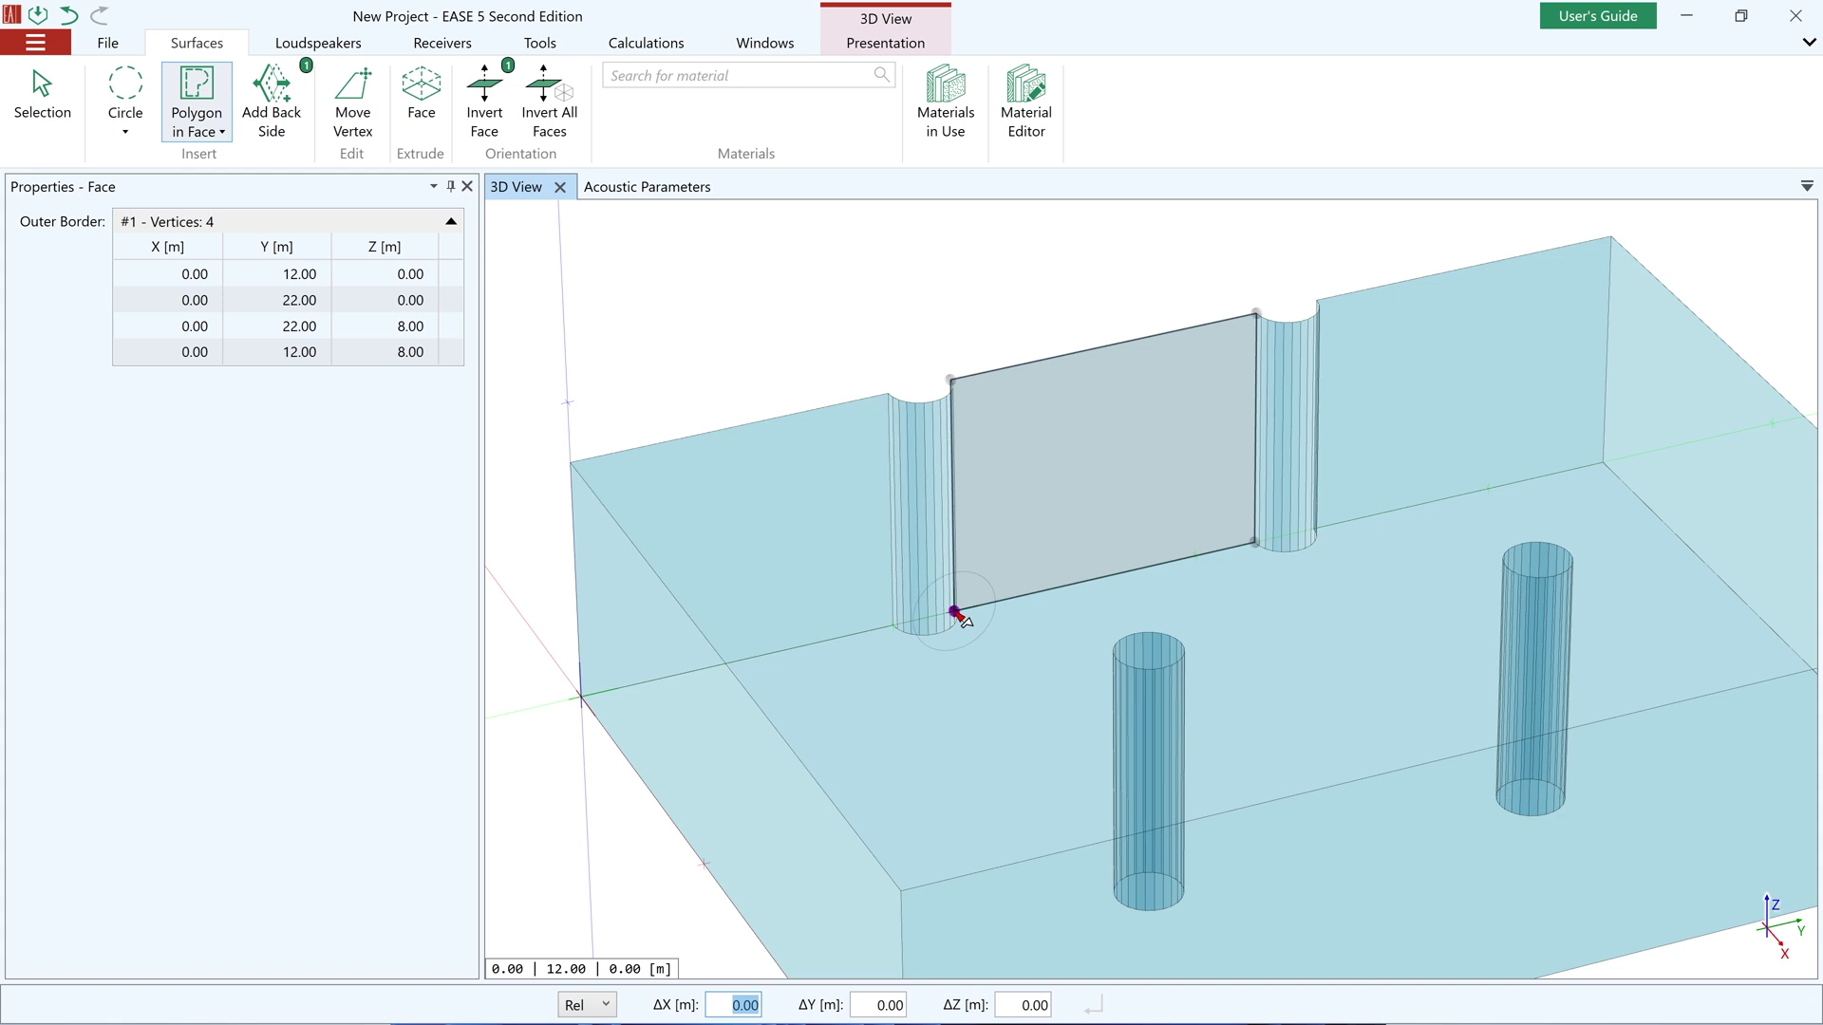
{"action": "left_click", "coordinate": [1001, 610]}
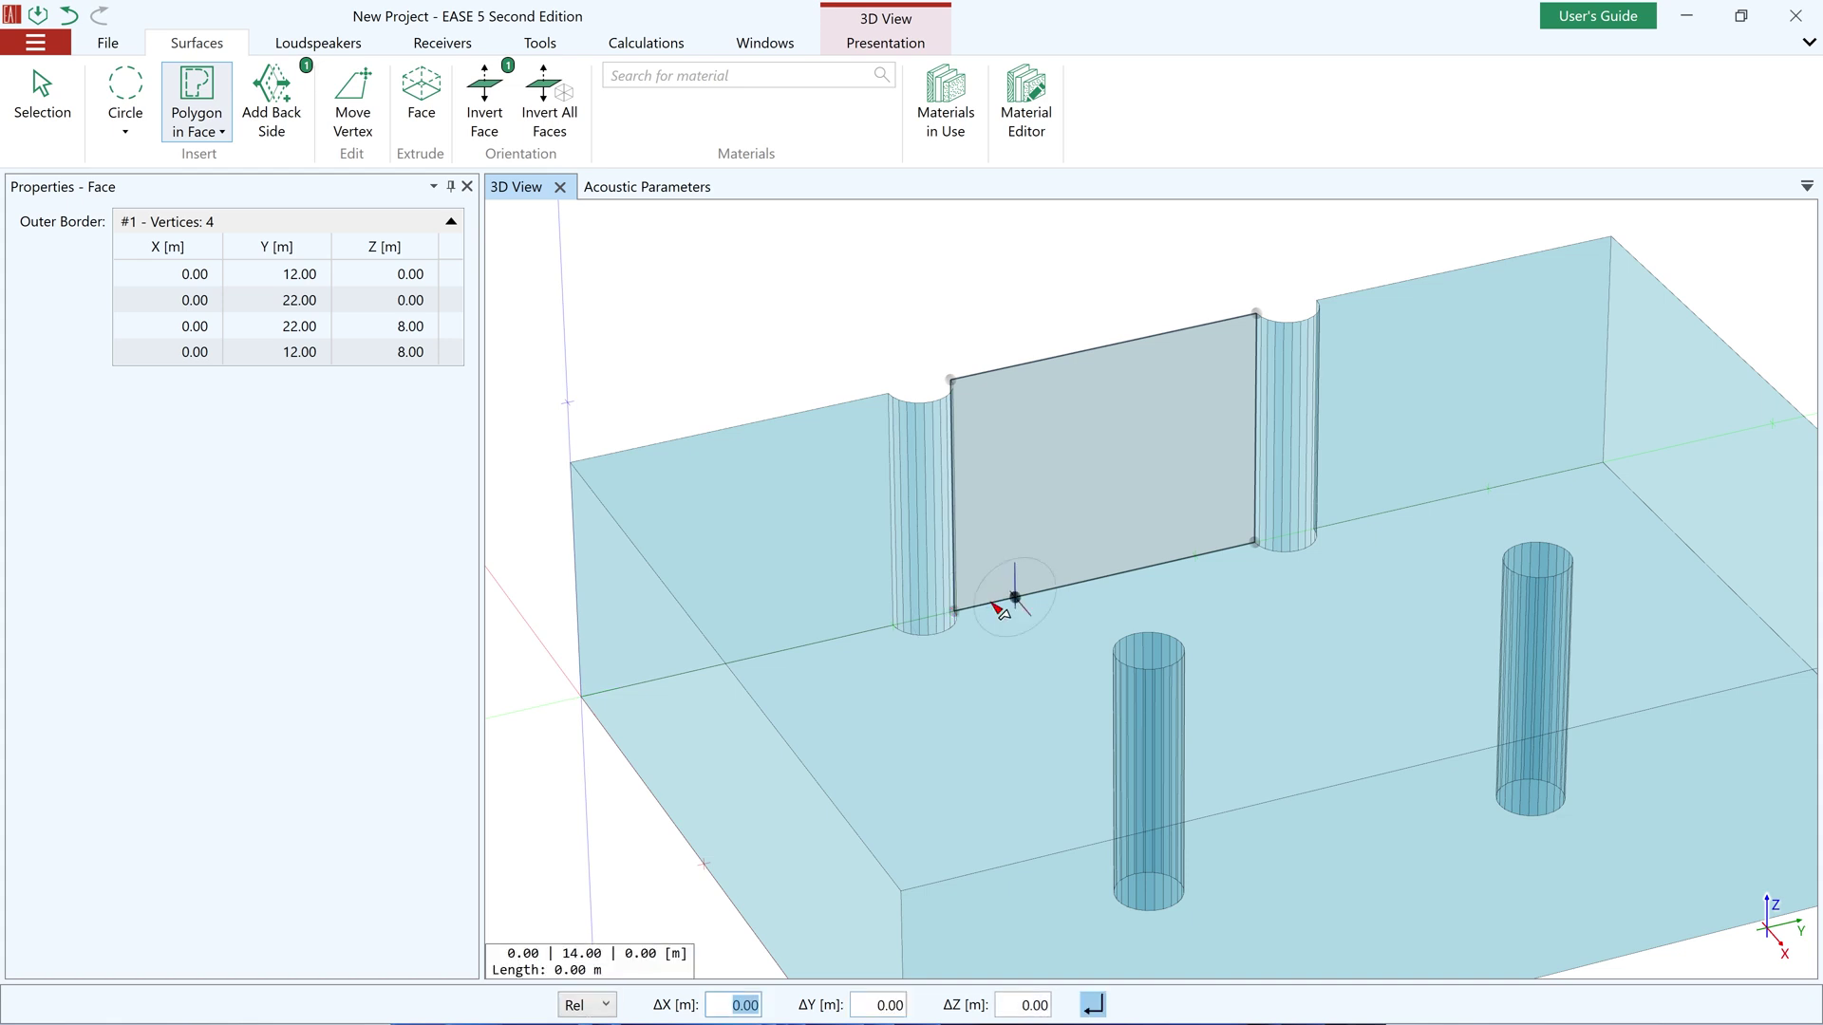
{"action": "key", "text": "z"}
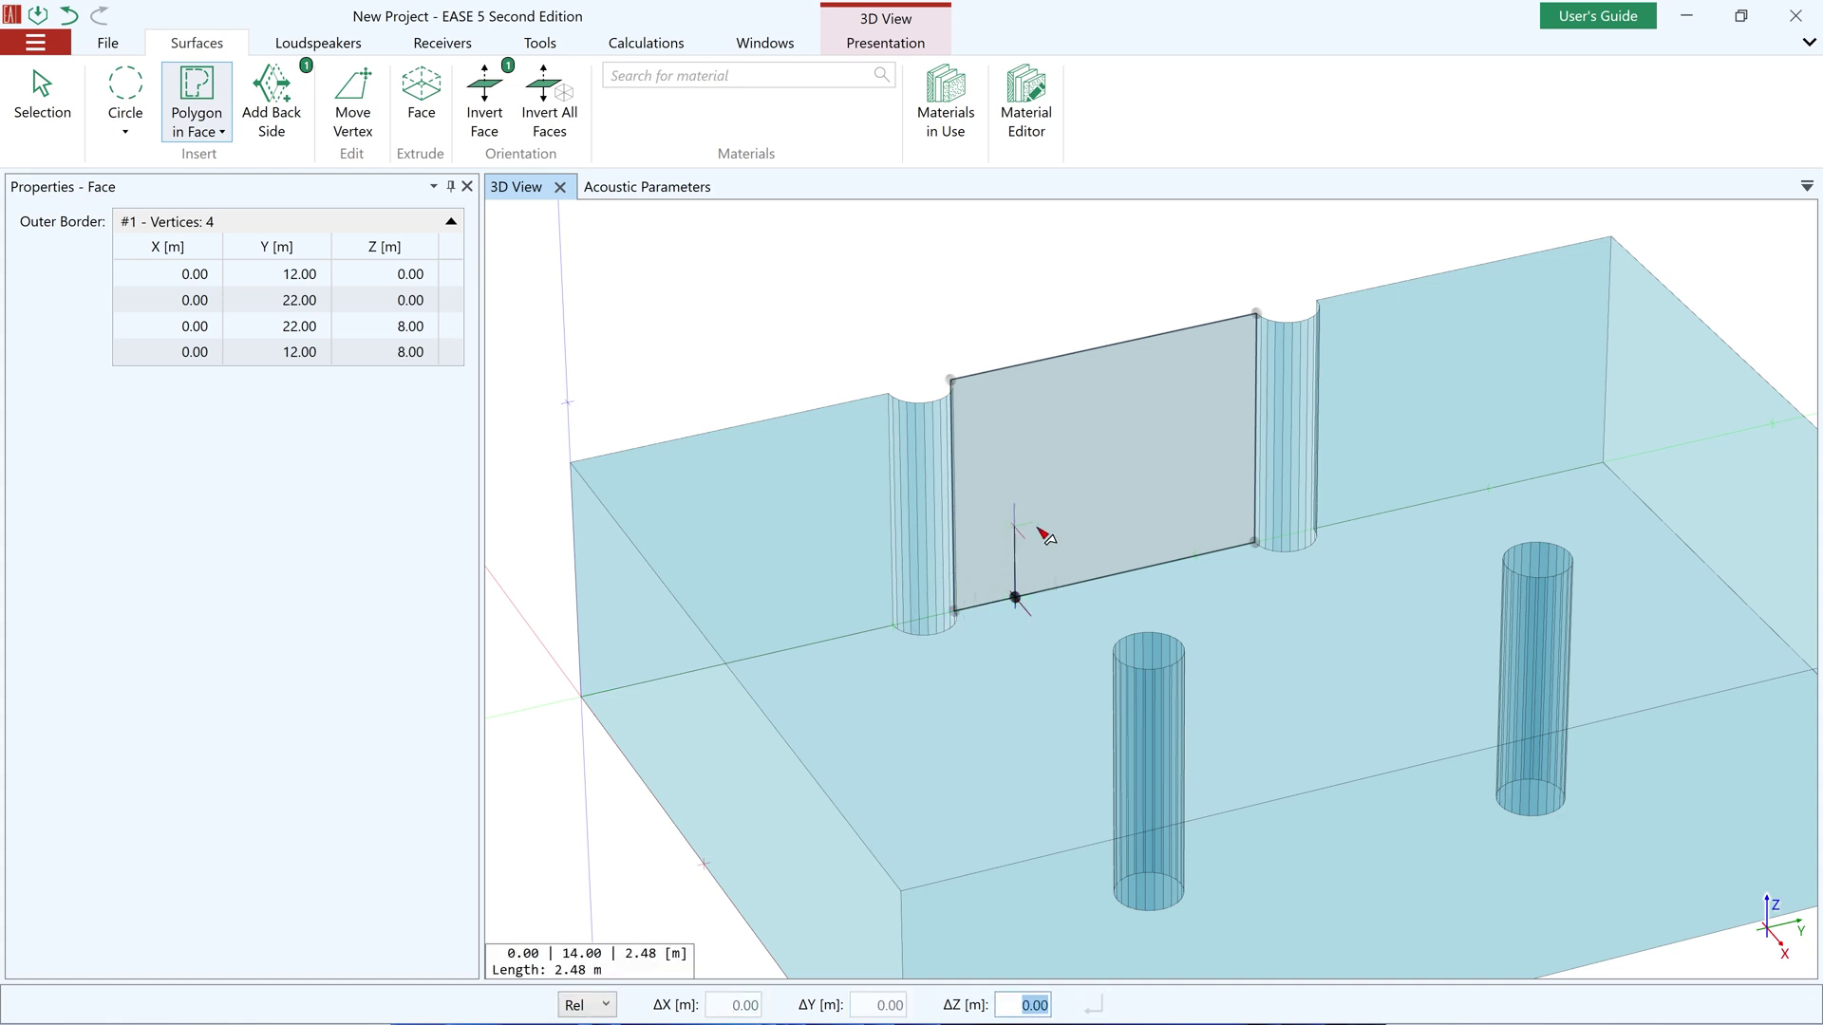
{"action": "type", "text": "2"}
{"action": "key", "text": "Return"}
Arc 6 m over to Y 20, drop to the floor, and close the arched face
{"action": "key", "text": "a"}
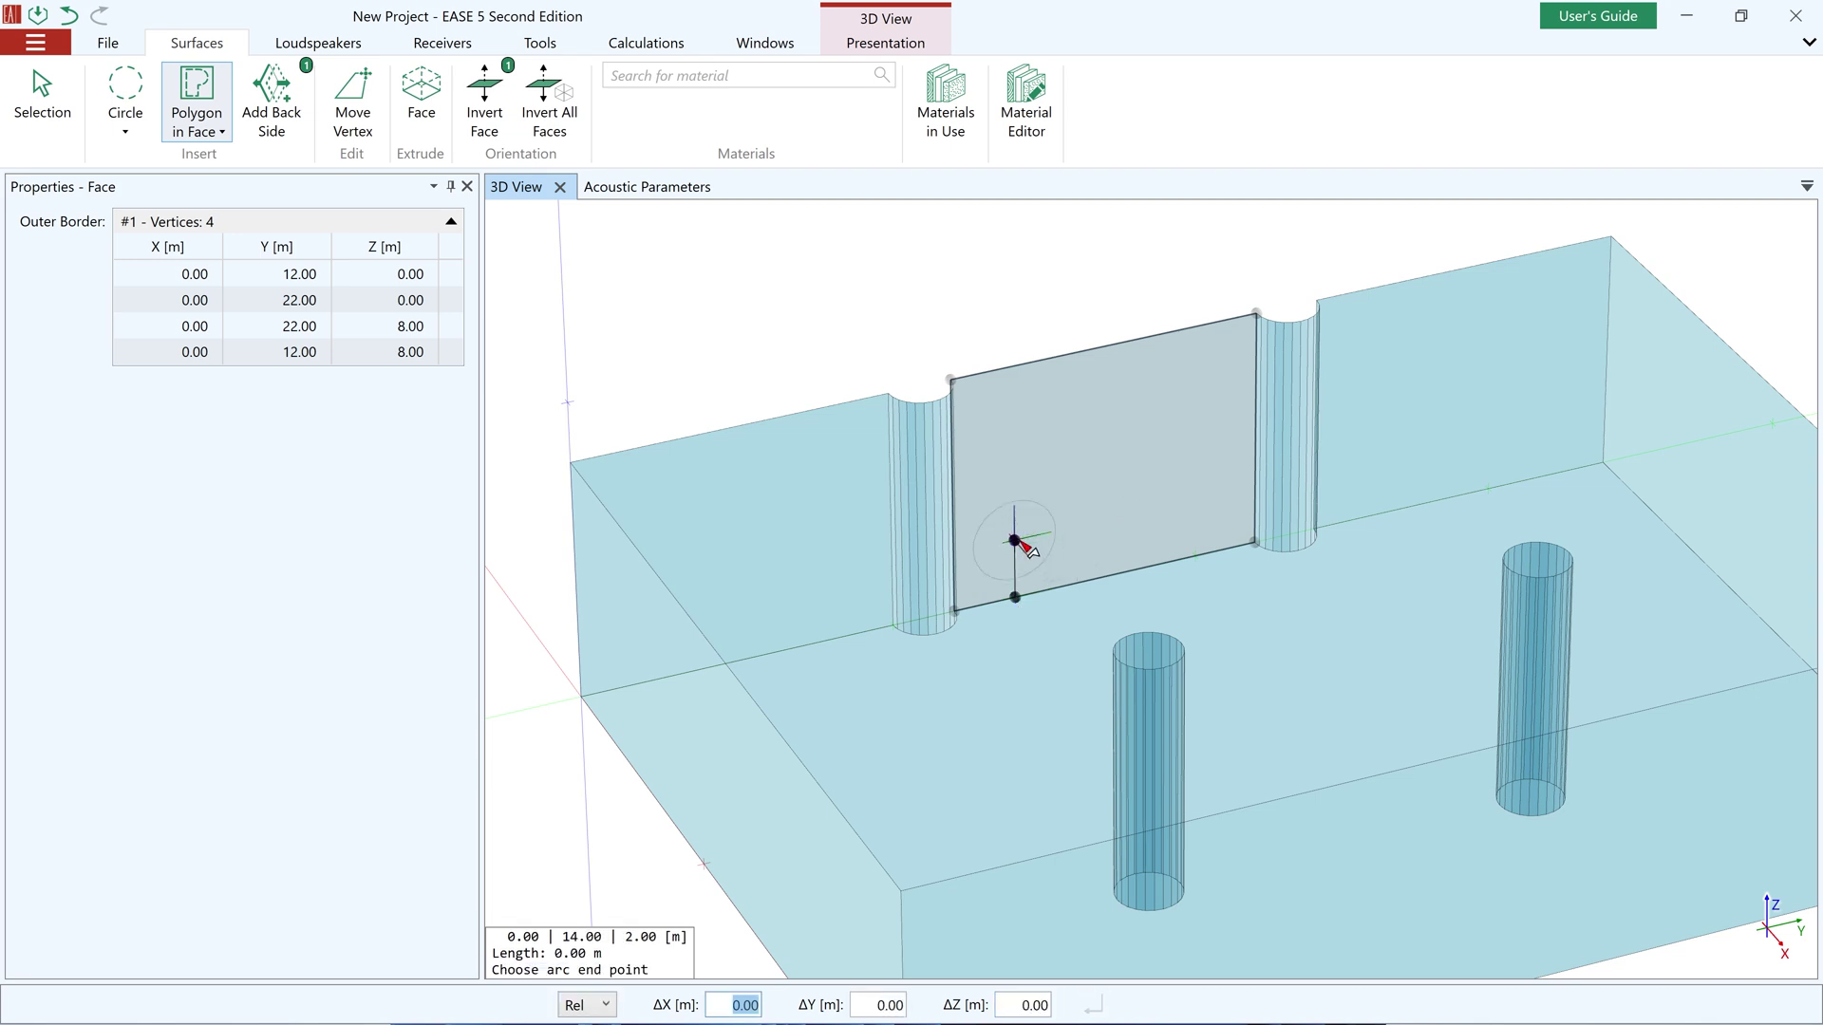
{"action": "type", "text": "y"}
{"action": "type", "text": "6"}
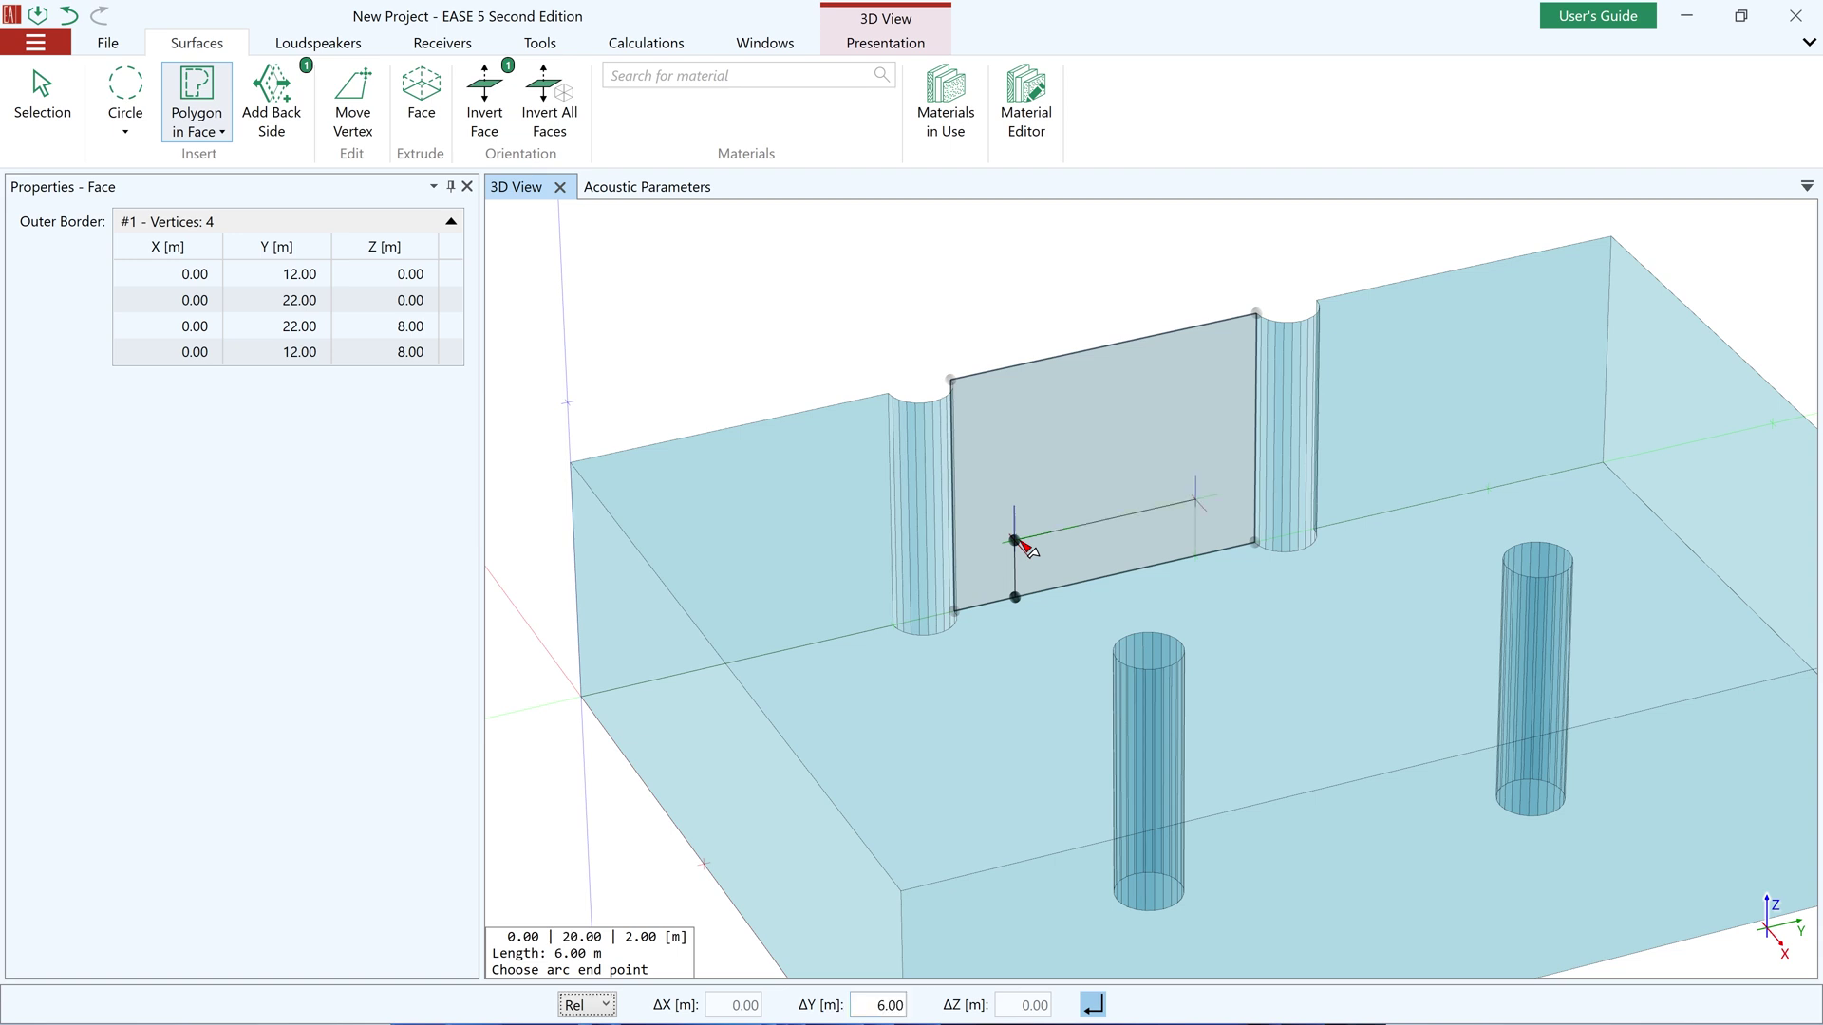
{"action": "key", "text": "Return"}
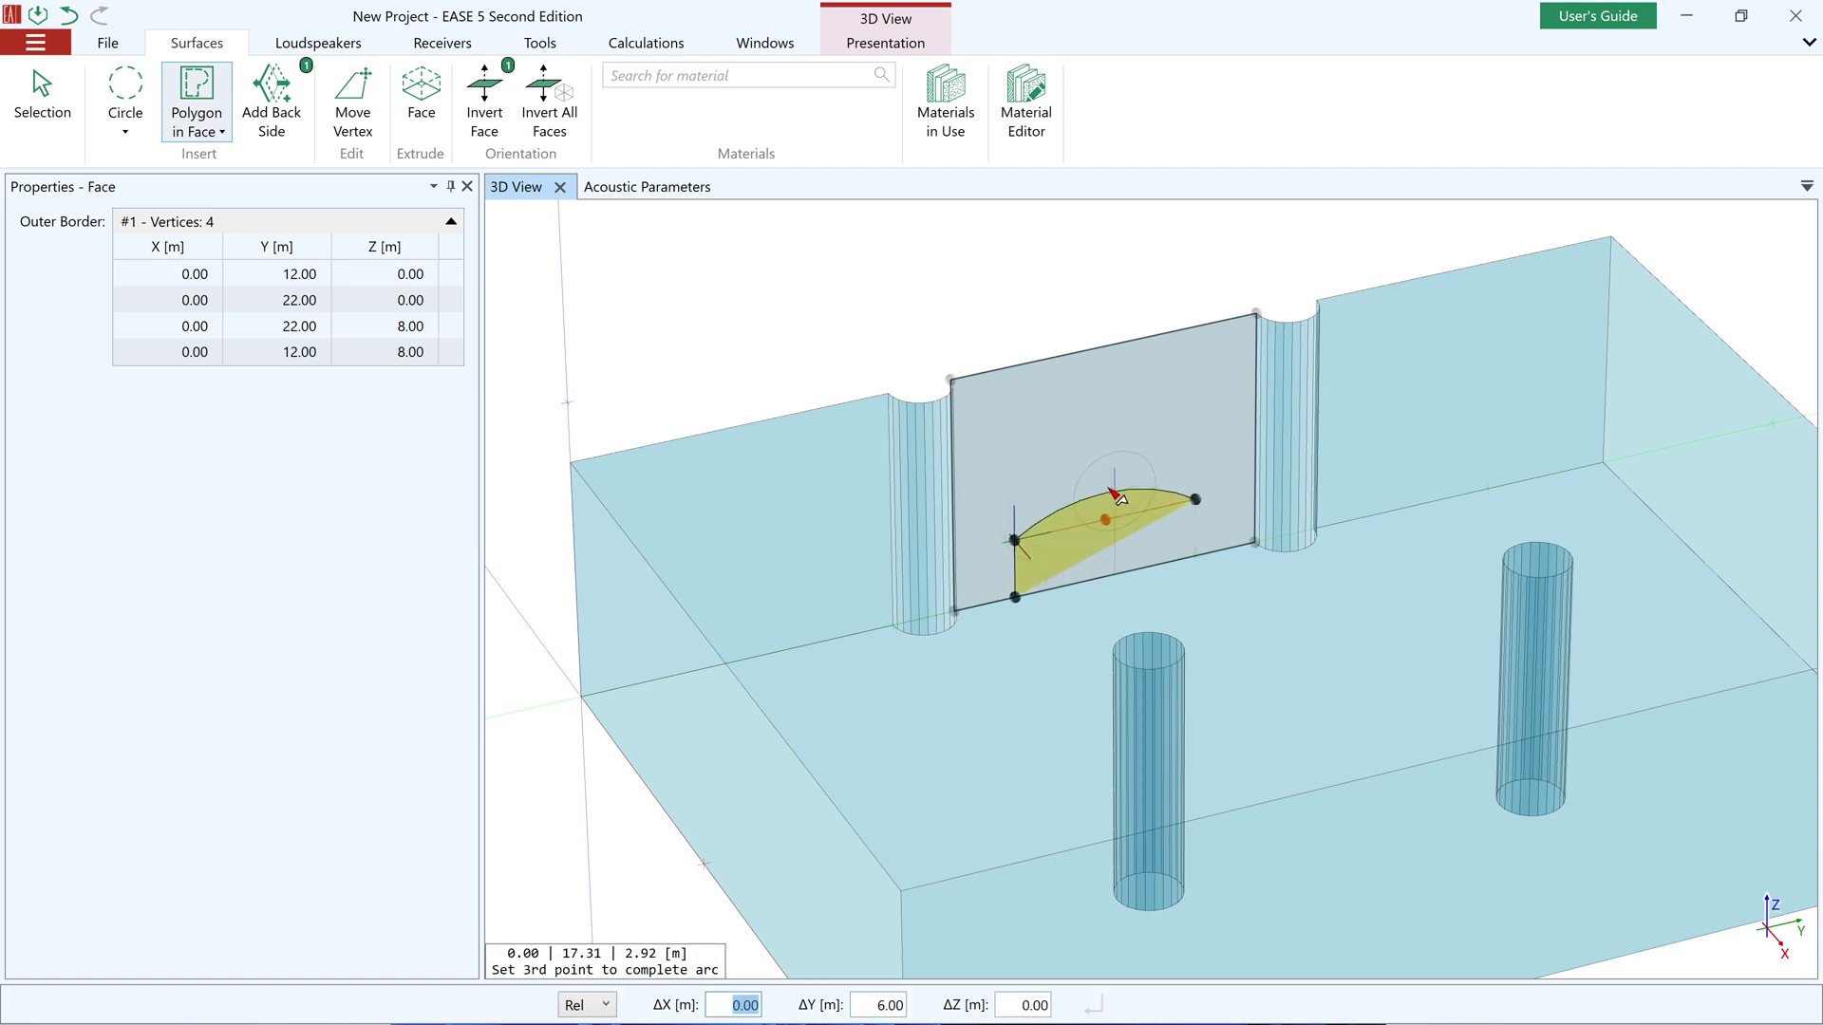
{"action": "left_click", "coordinate": [1108, 485]}
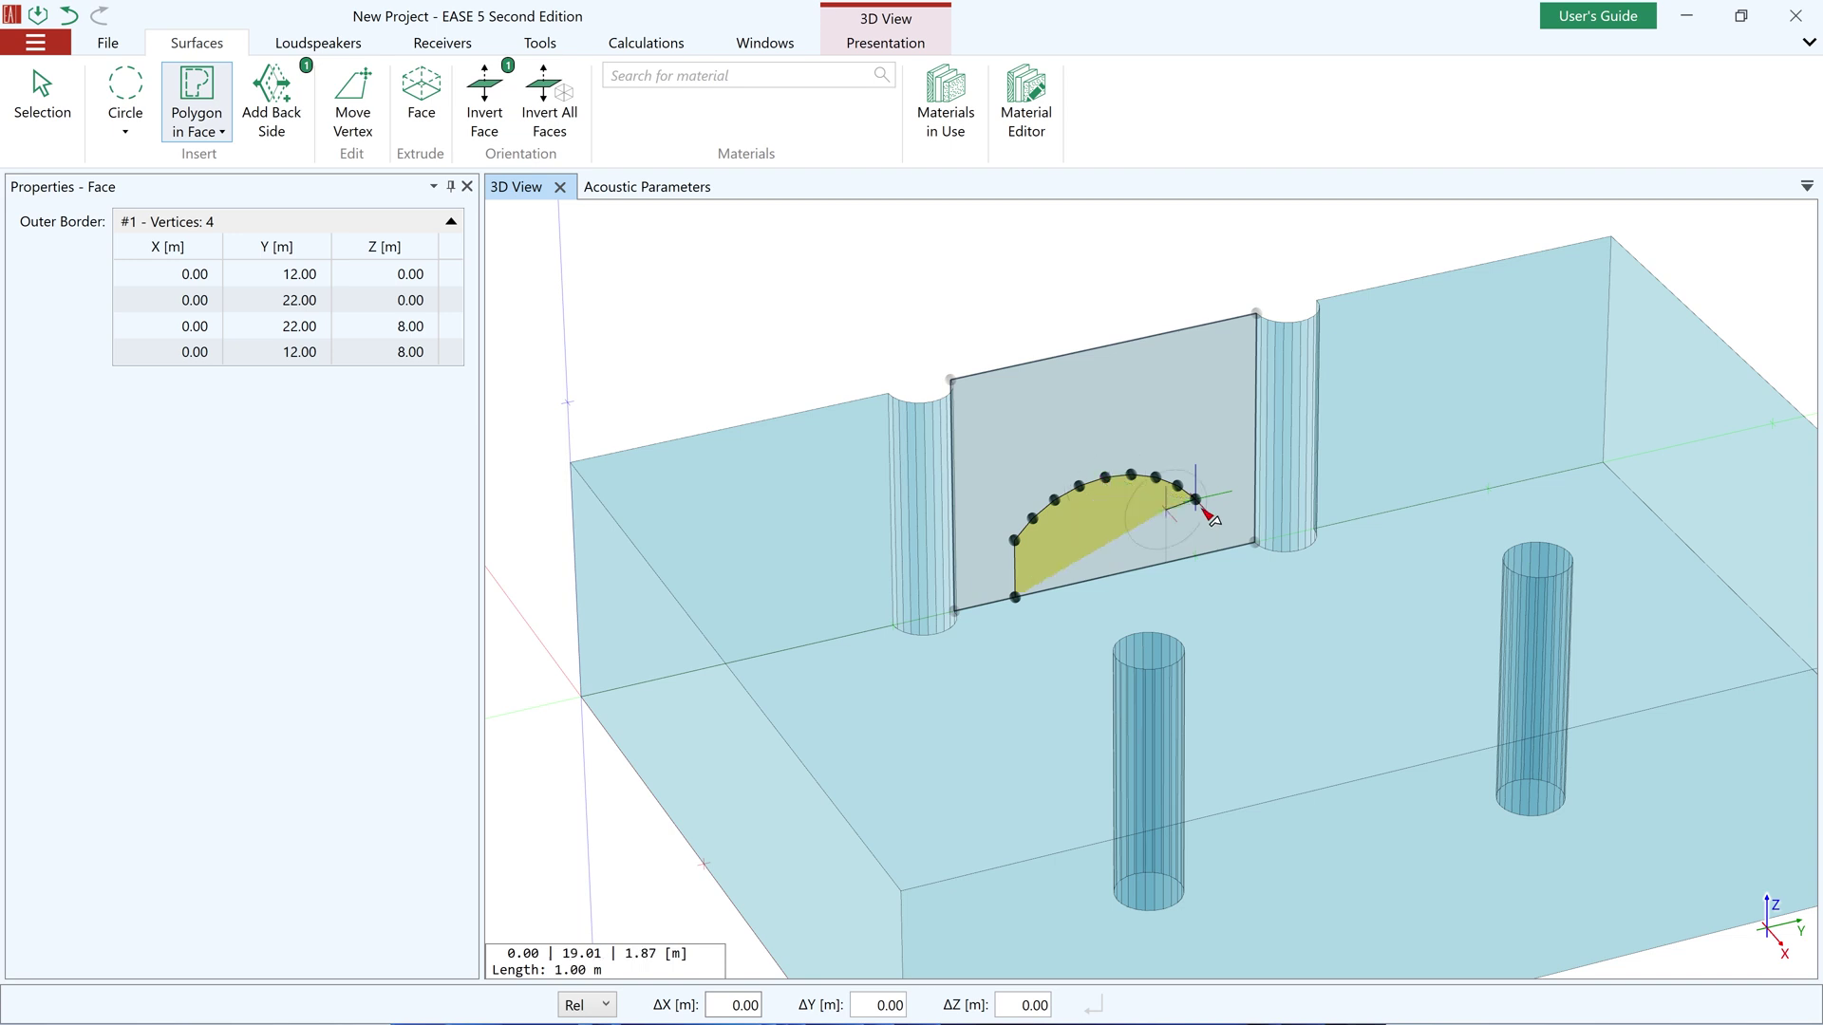
{"action": "key", "text": "z"}
{"action": "left_click", "coordinate": [1199, 559]}
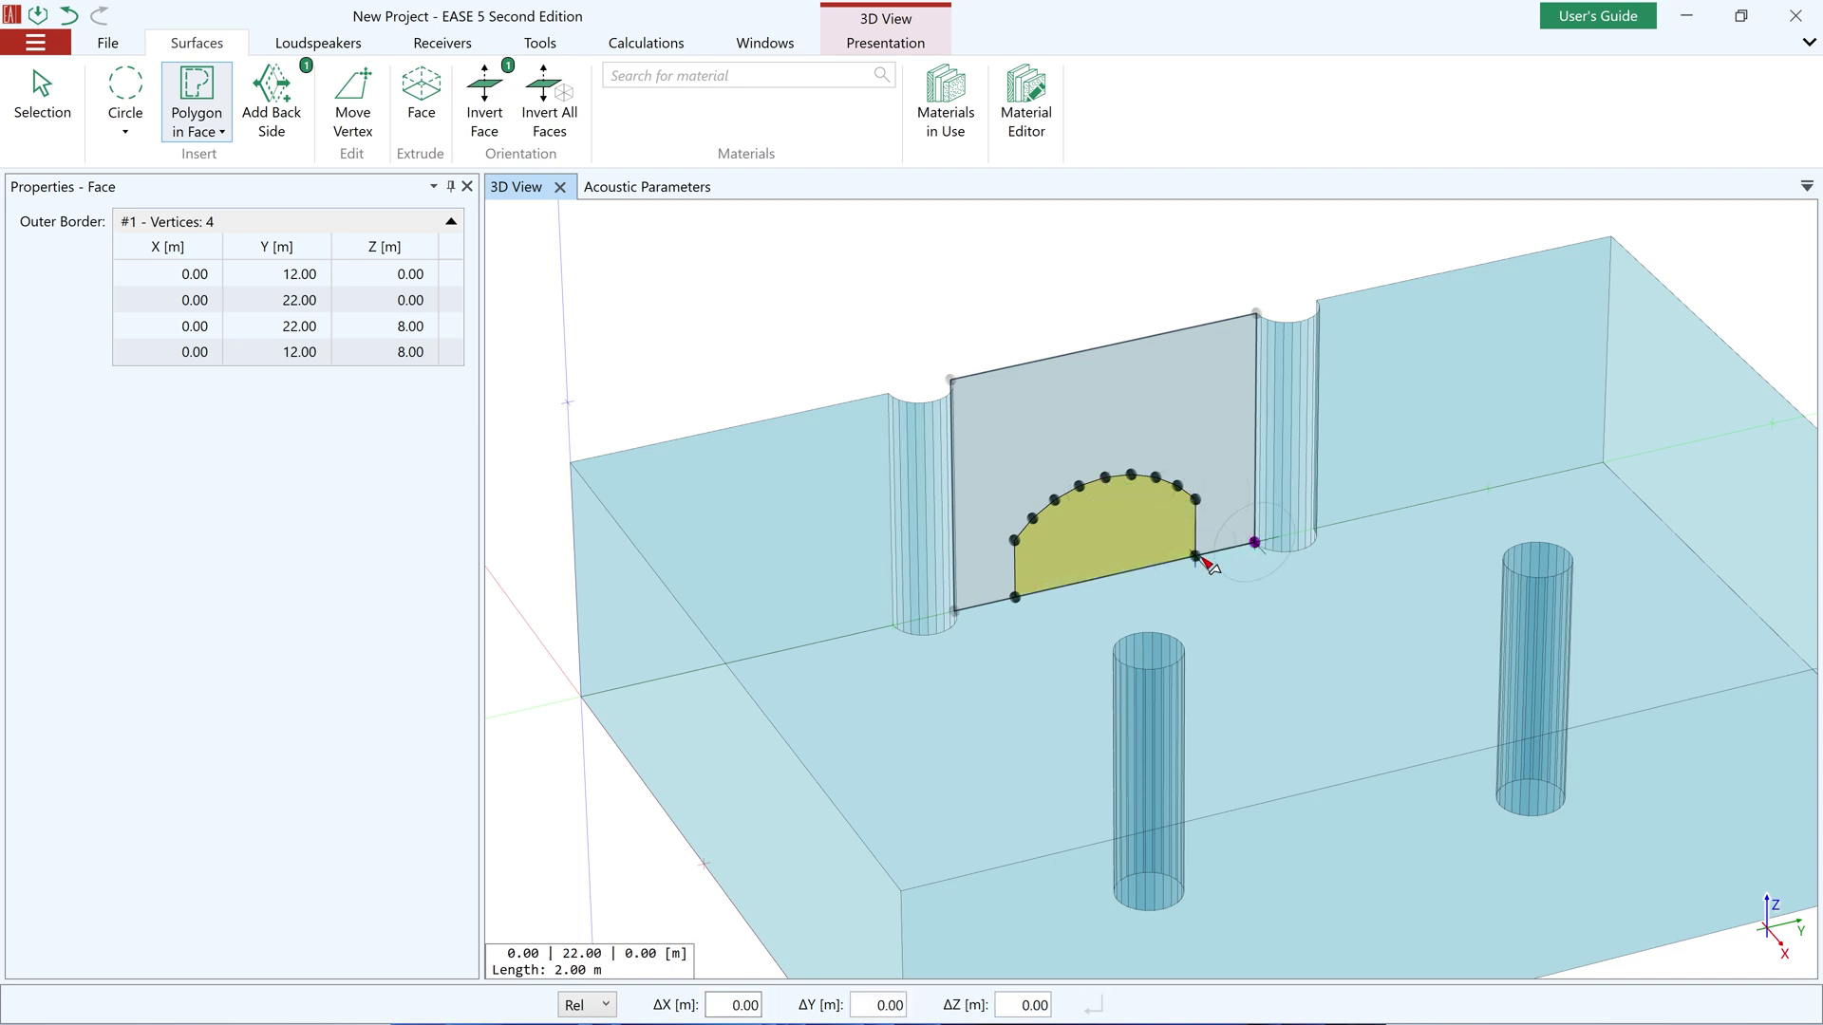
{"action": "left_click", "coordinate": [1017, 600]}
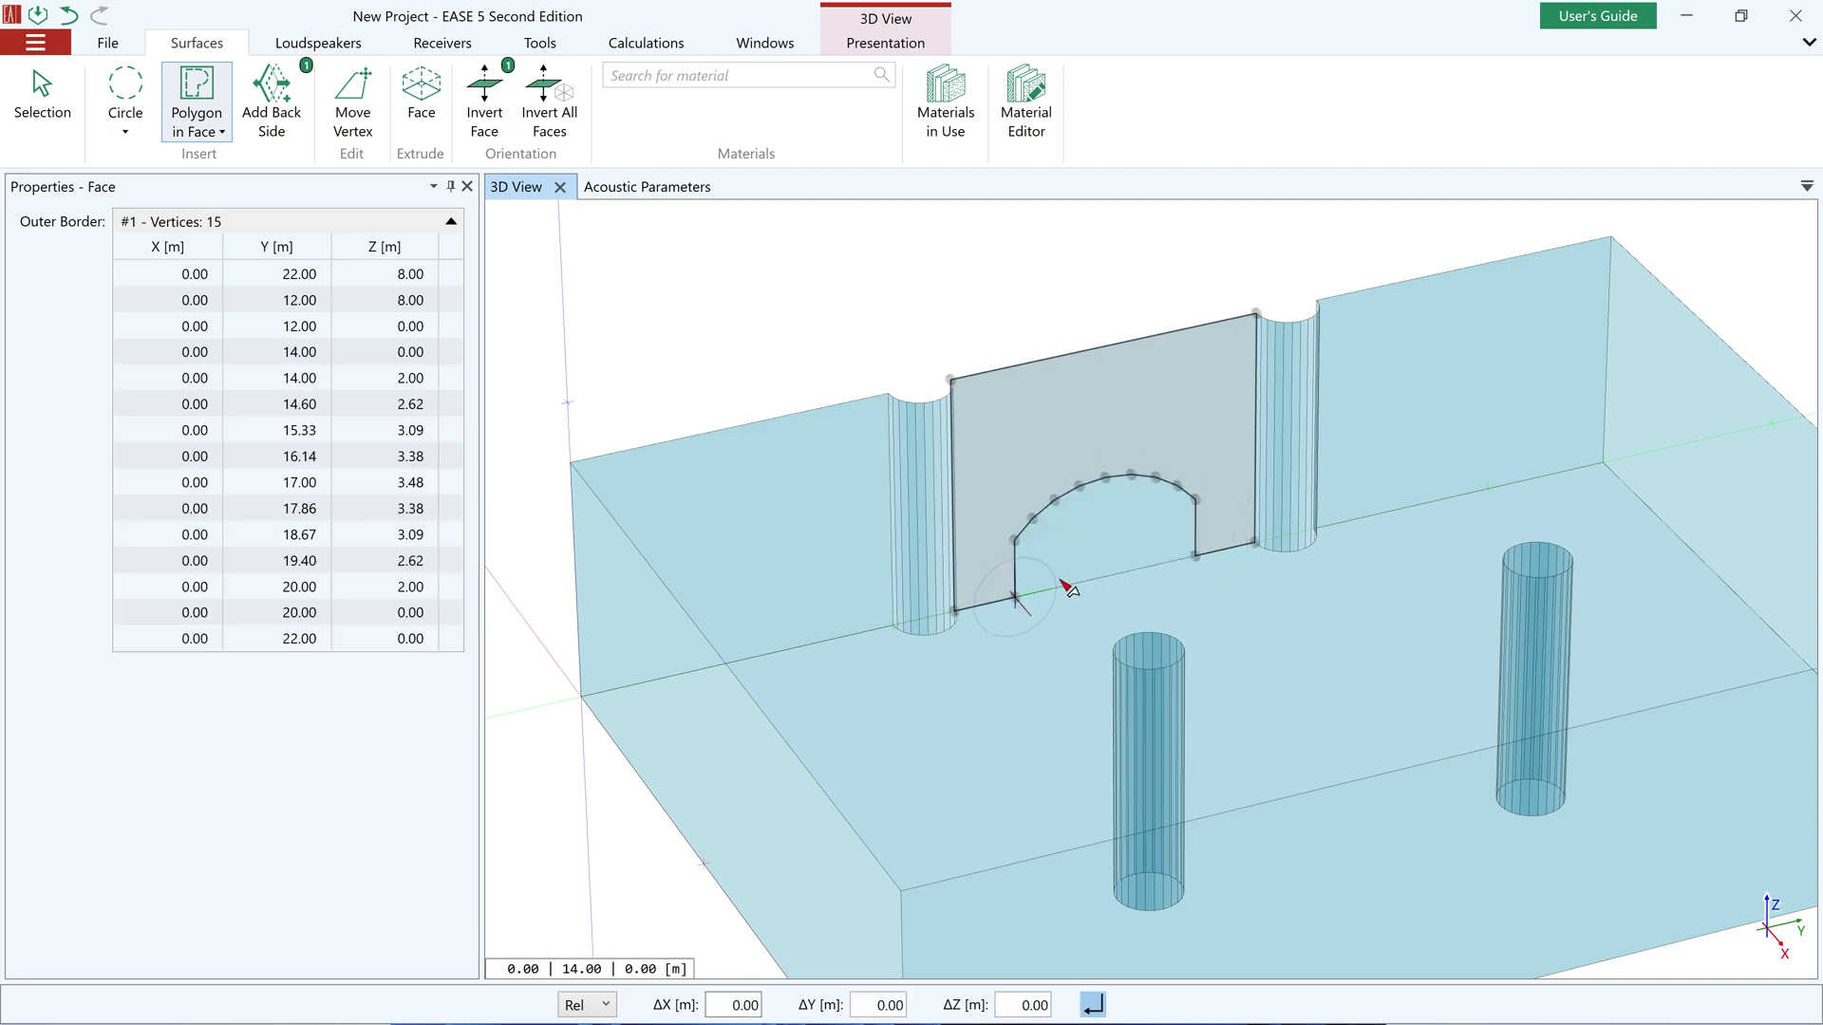
{"action": "key", "text": "Escape"}
{"action": "left_click", "coordinate": [1113, 539]}
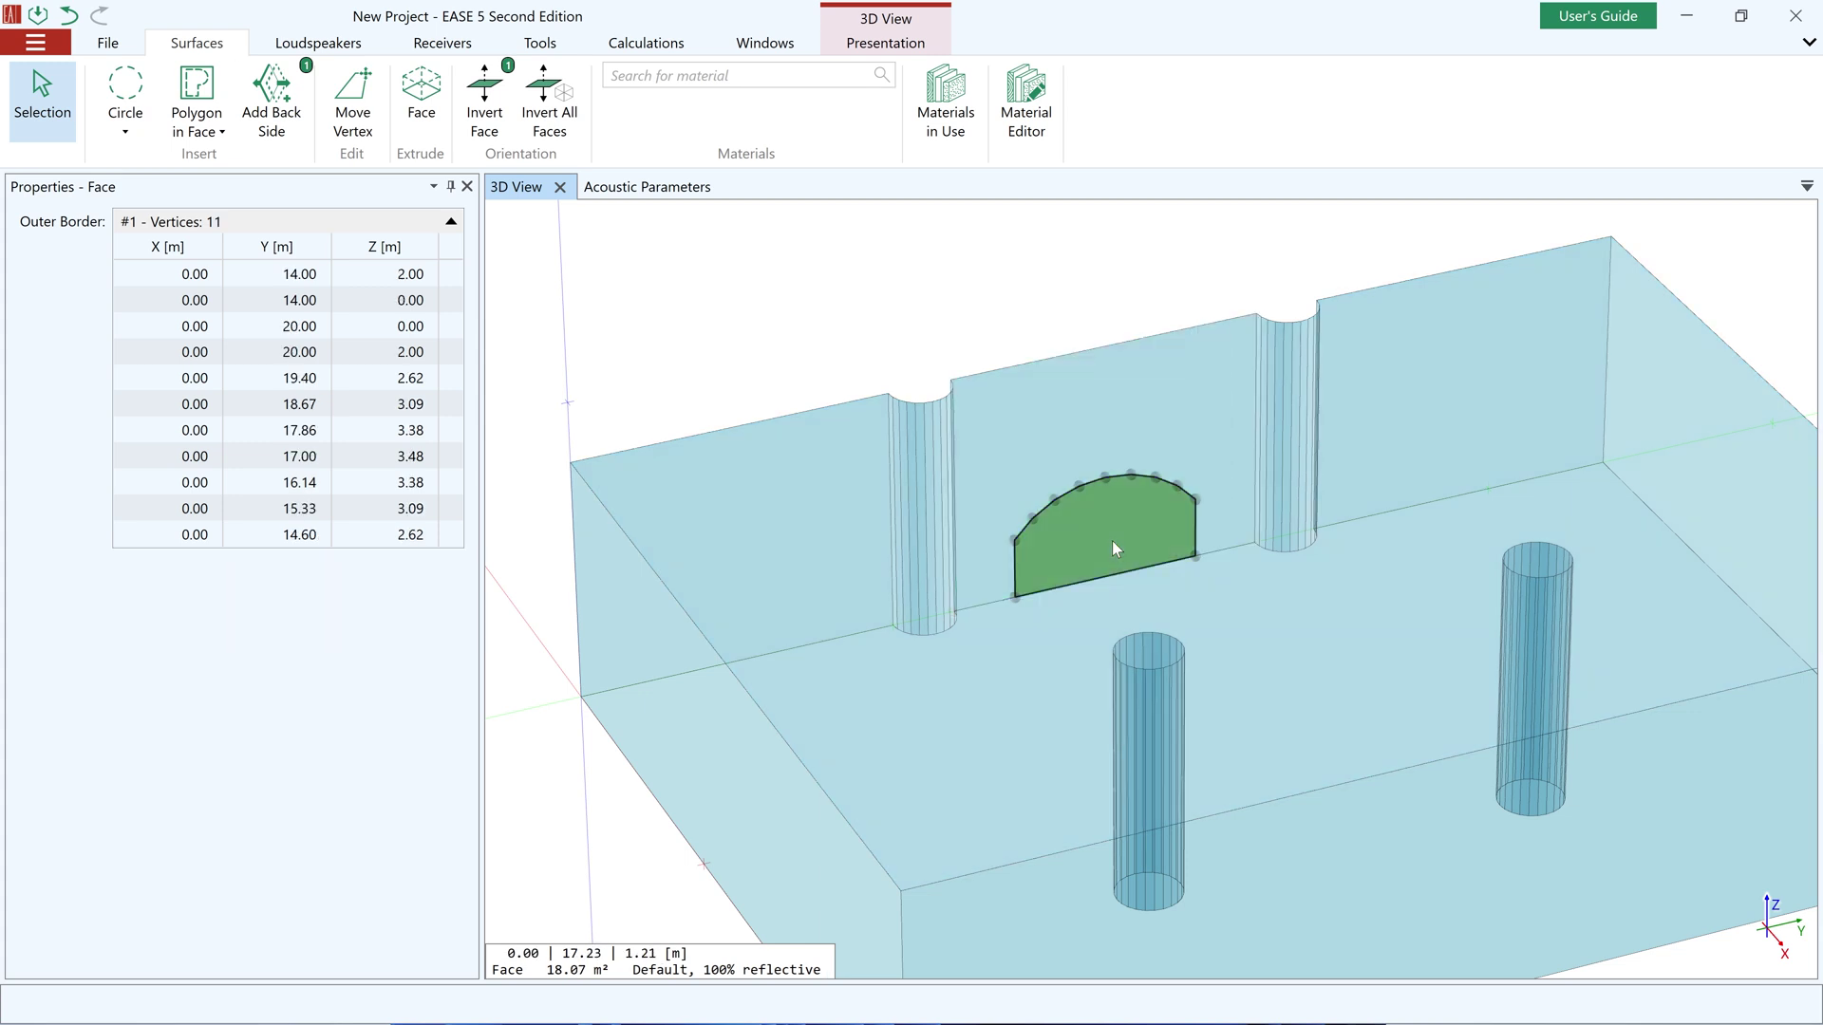
Start an audience area on the floor, arcing around the front column's base
{"action": "left_click", "coordinate": [443, 42]}
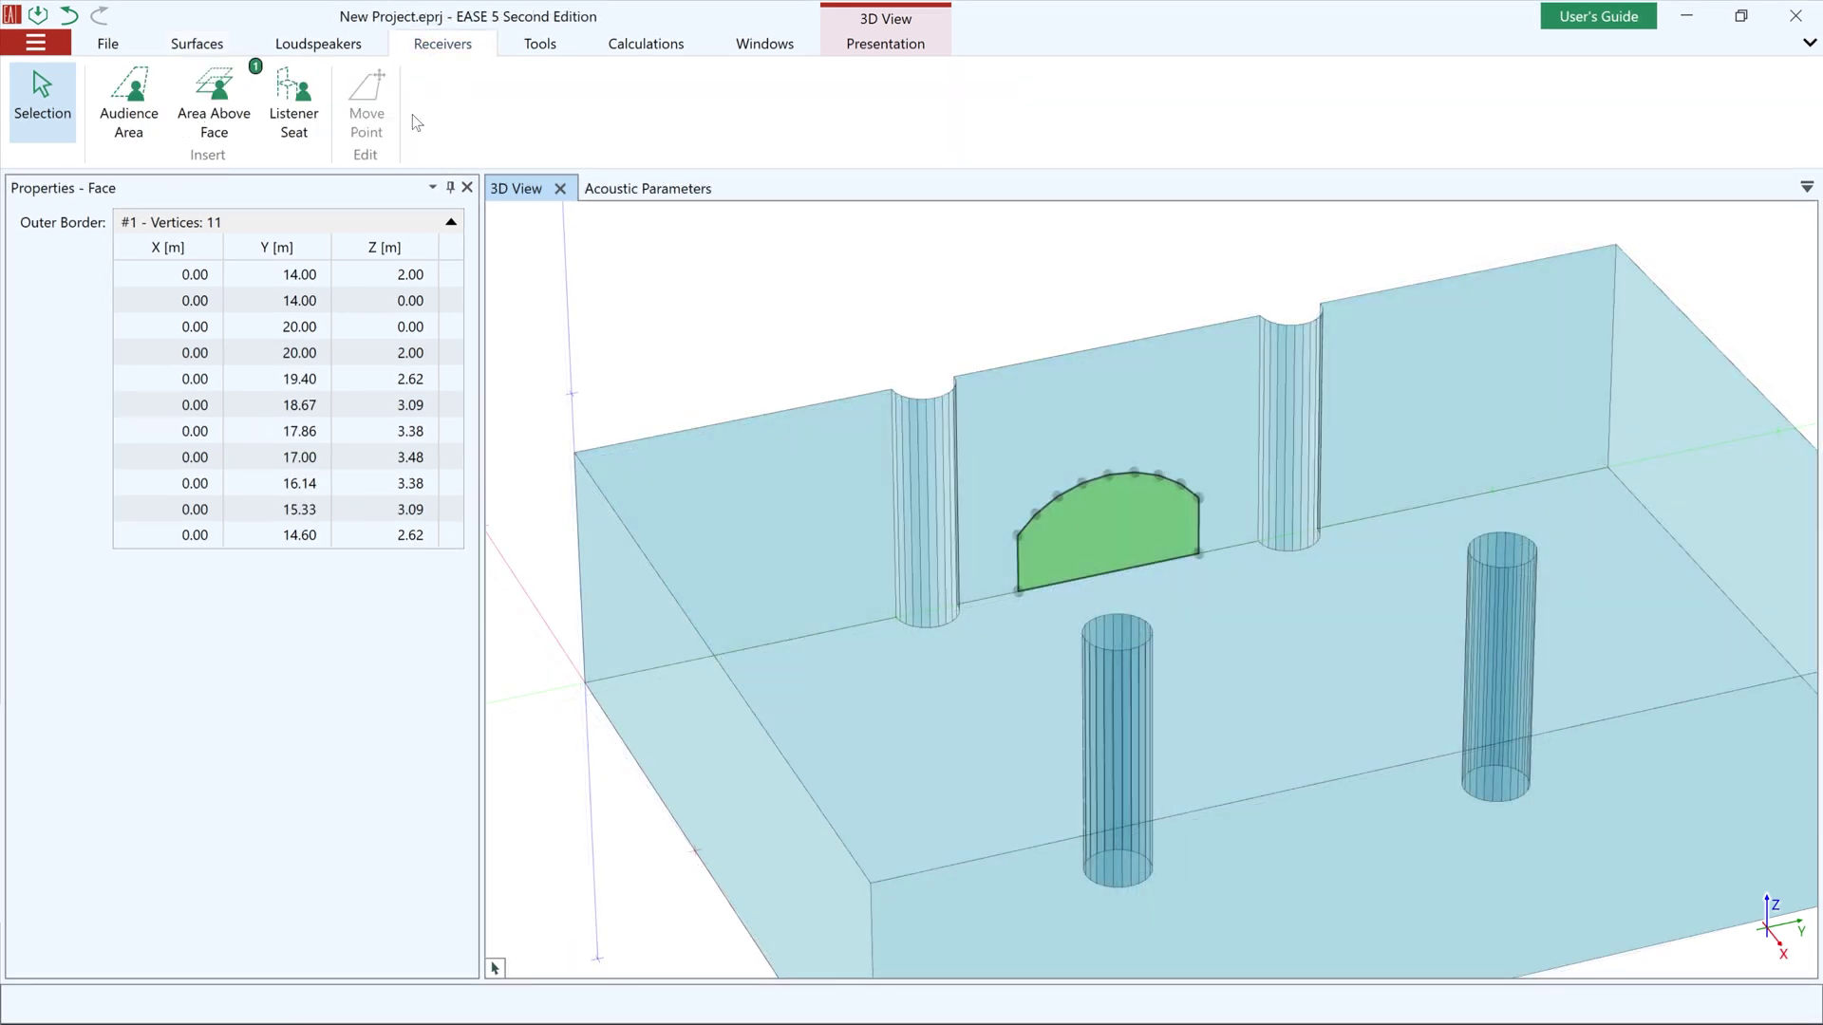
{"action": "left_click", "coordinate": [116, 116]}
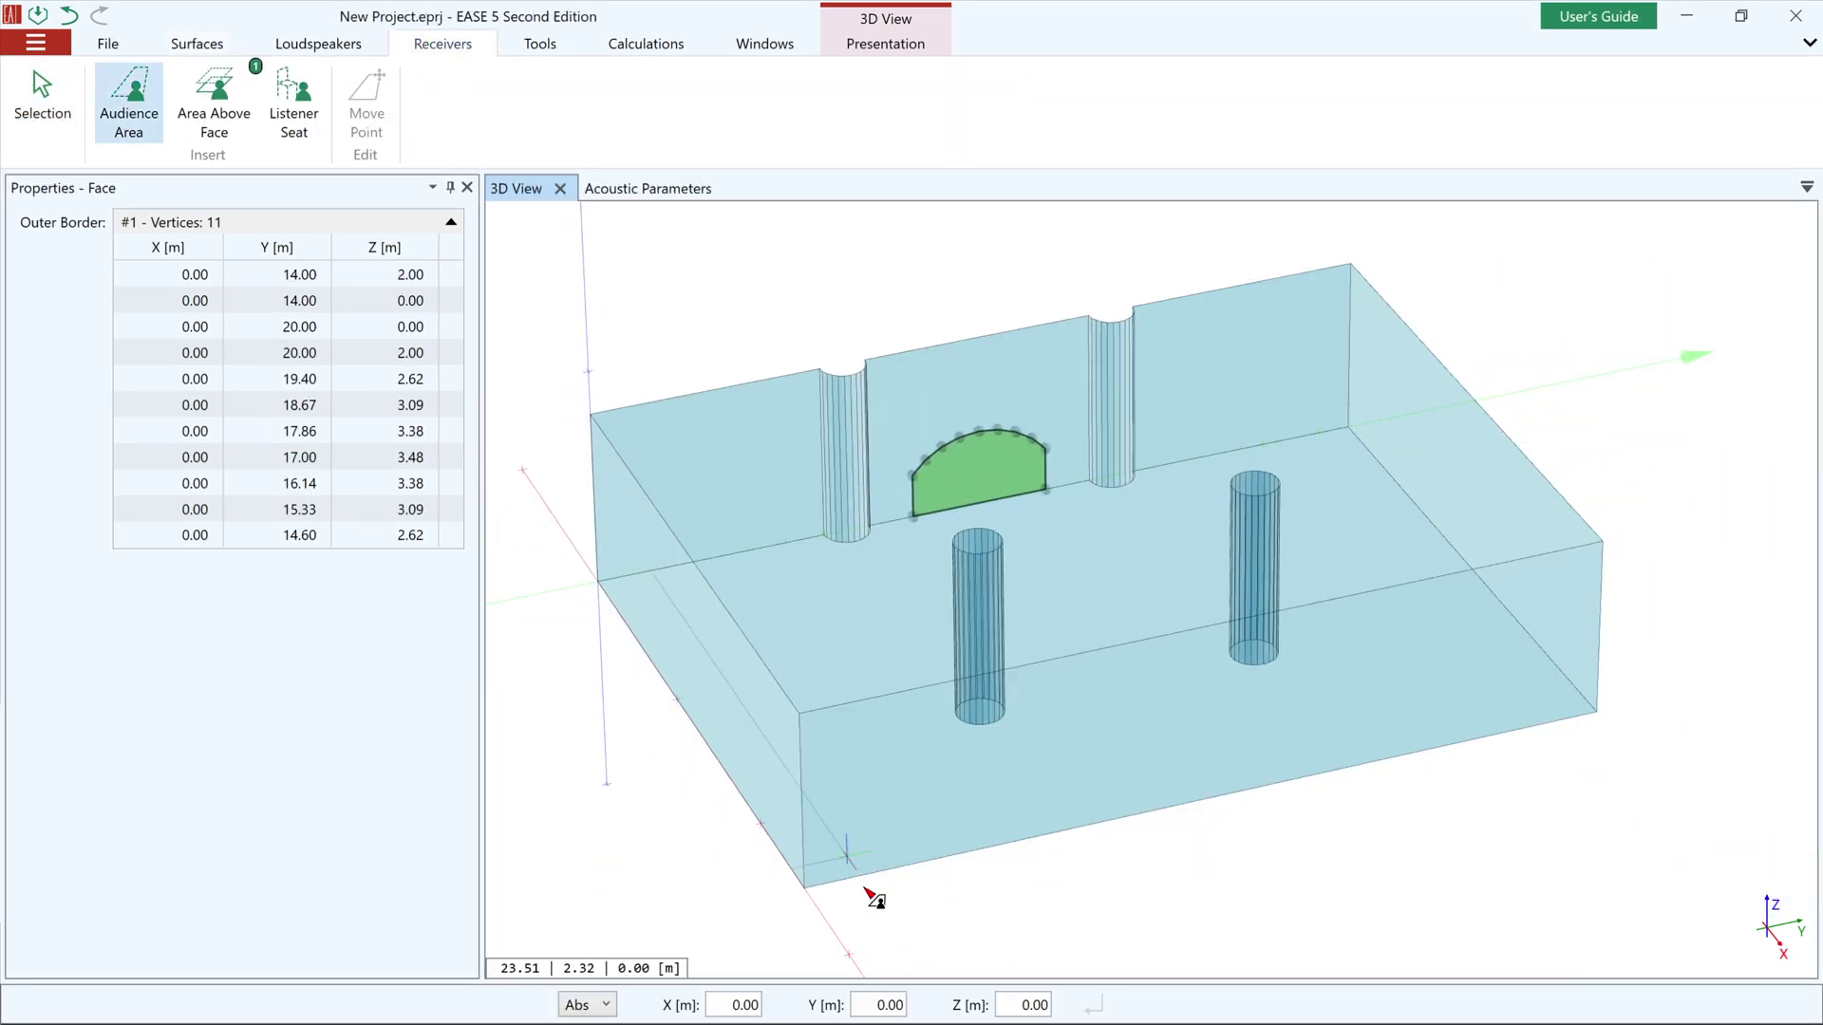
{"action": "scroll", "coordinate": [874, 893], "scroll_direction": "up", "scroll_amount": 2}
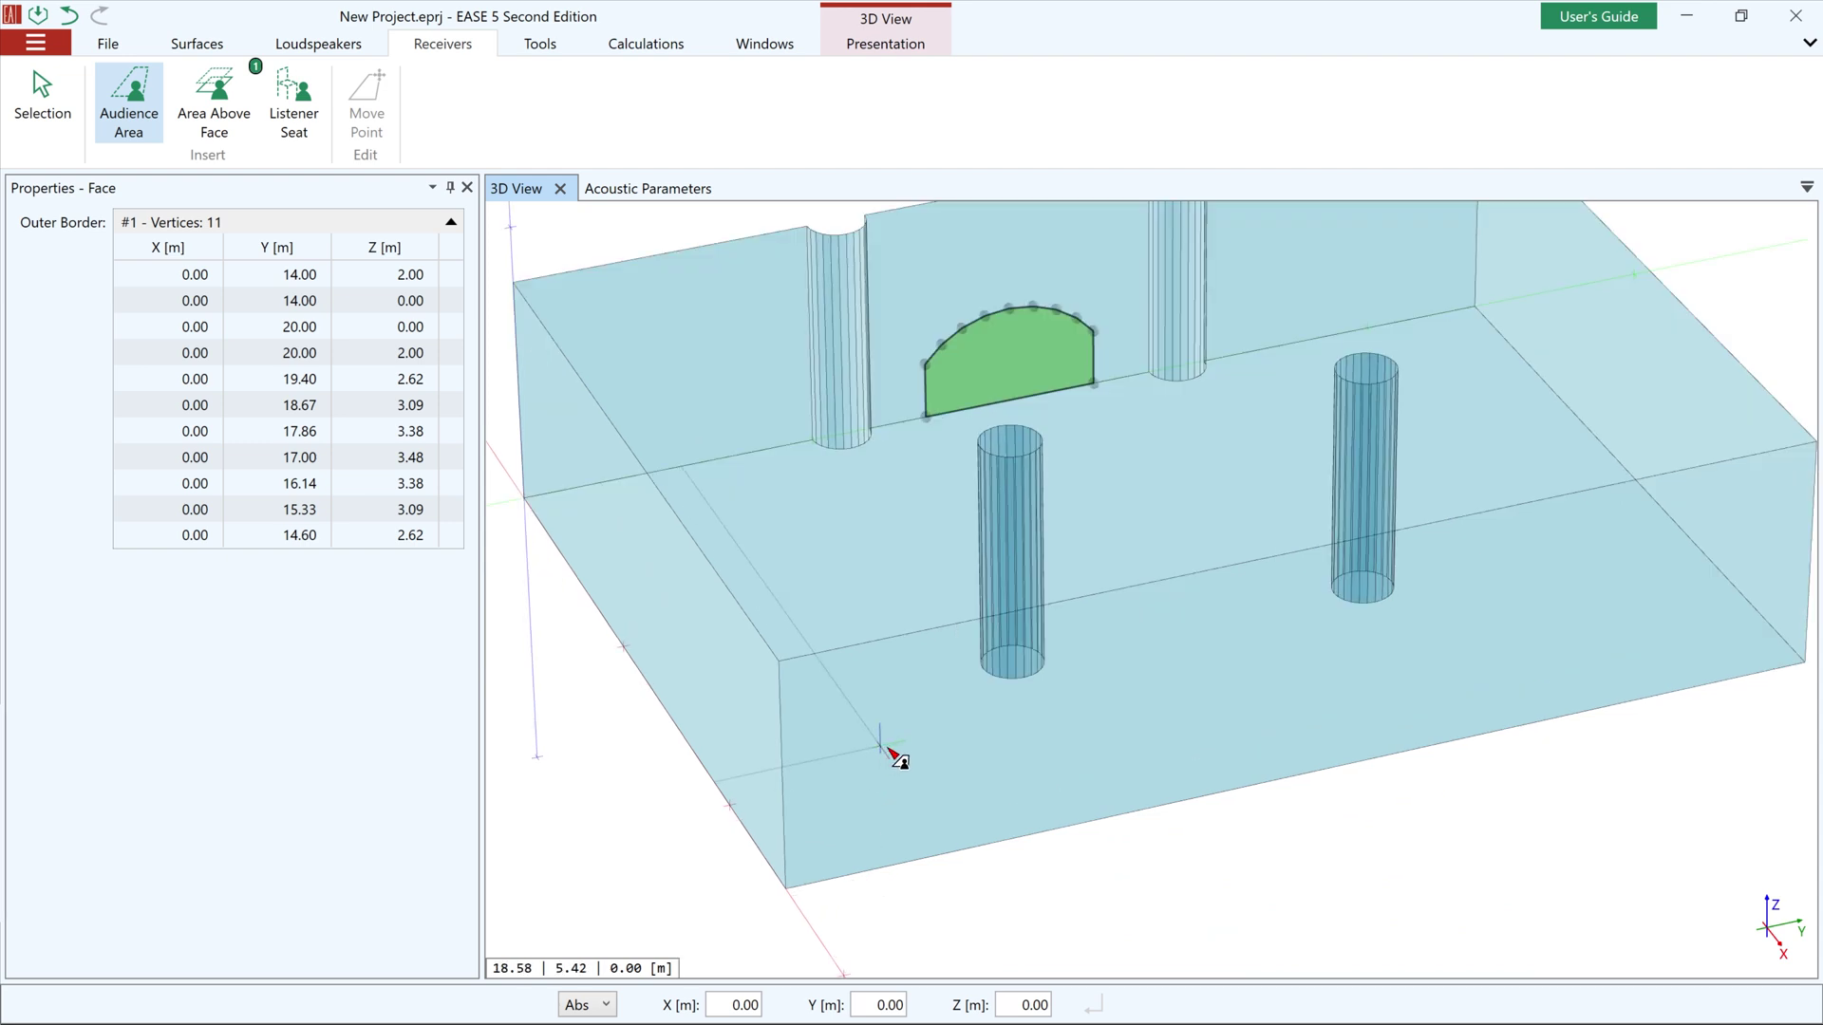
{"action": "left_click", "coordinate": [987, 672]}
{"action": "left_click", "coordinate": [741, 712]}
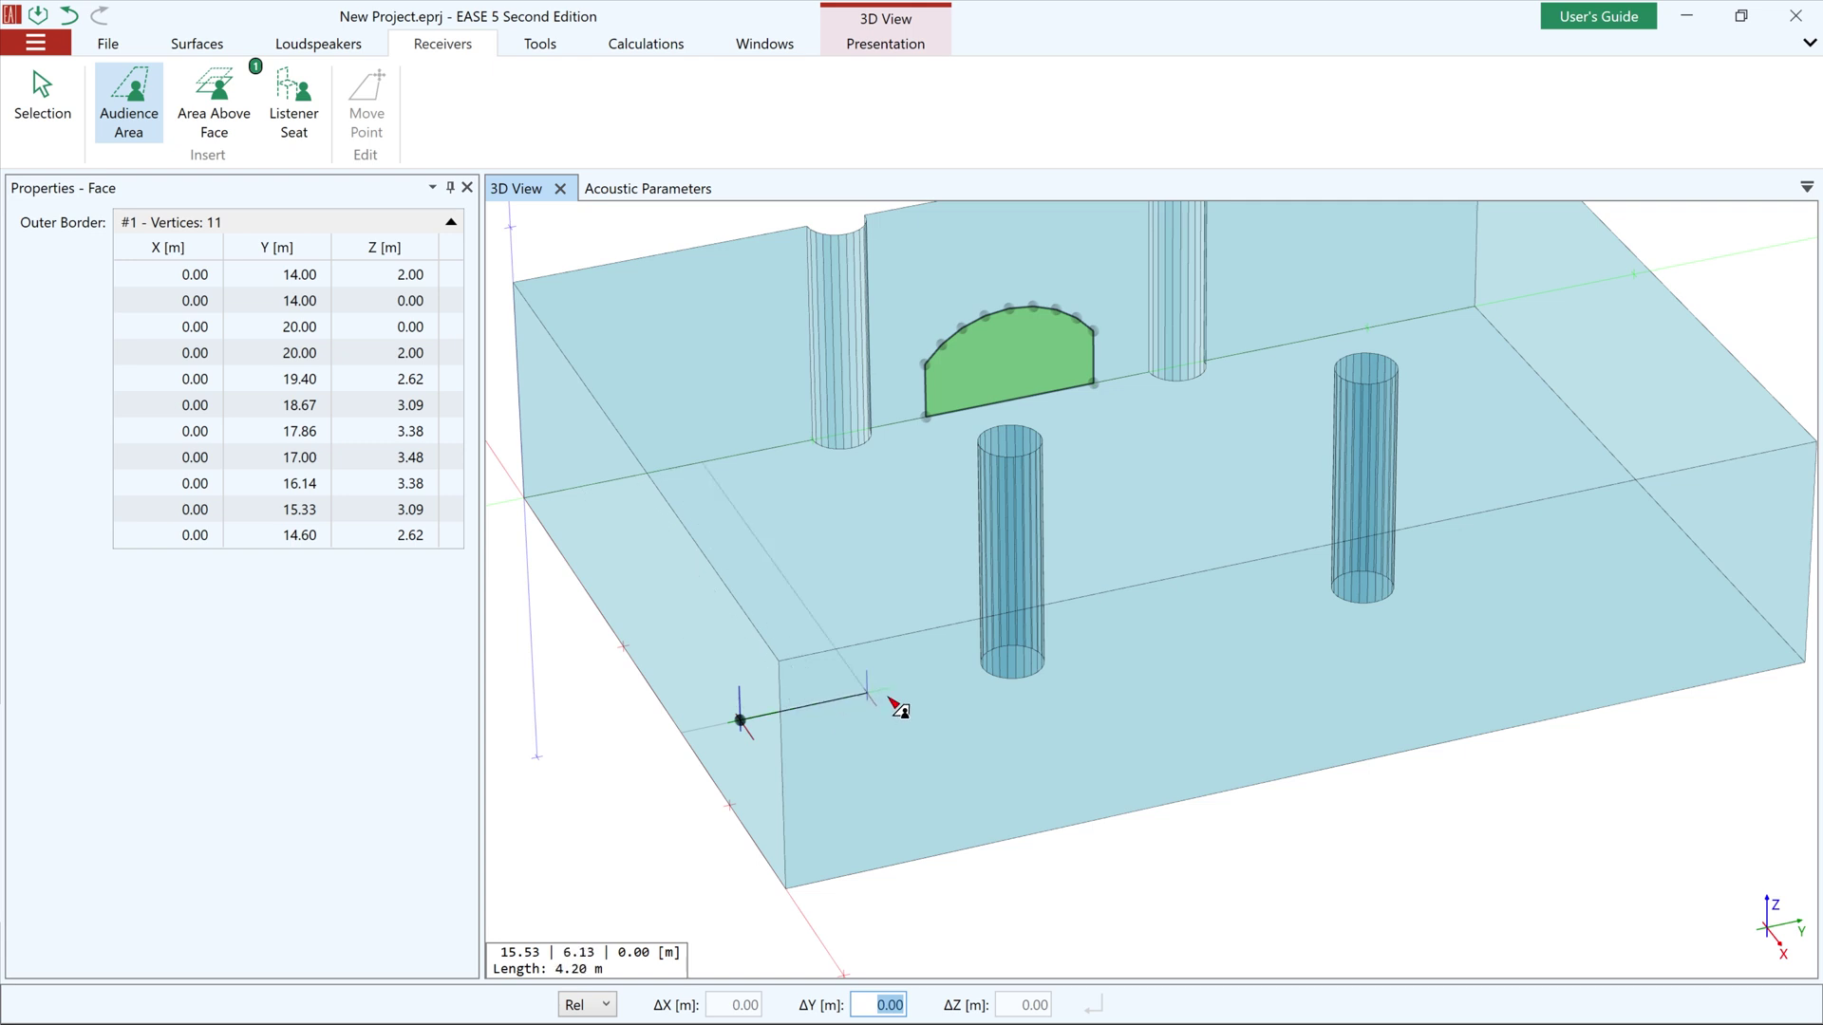
{"action": "left_click", "coordinate": [969, 674]}
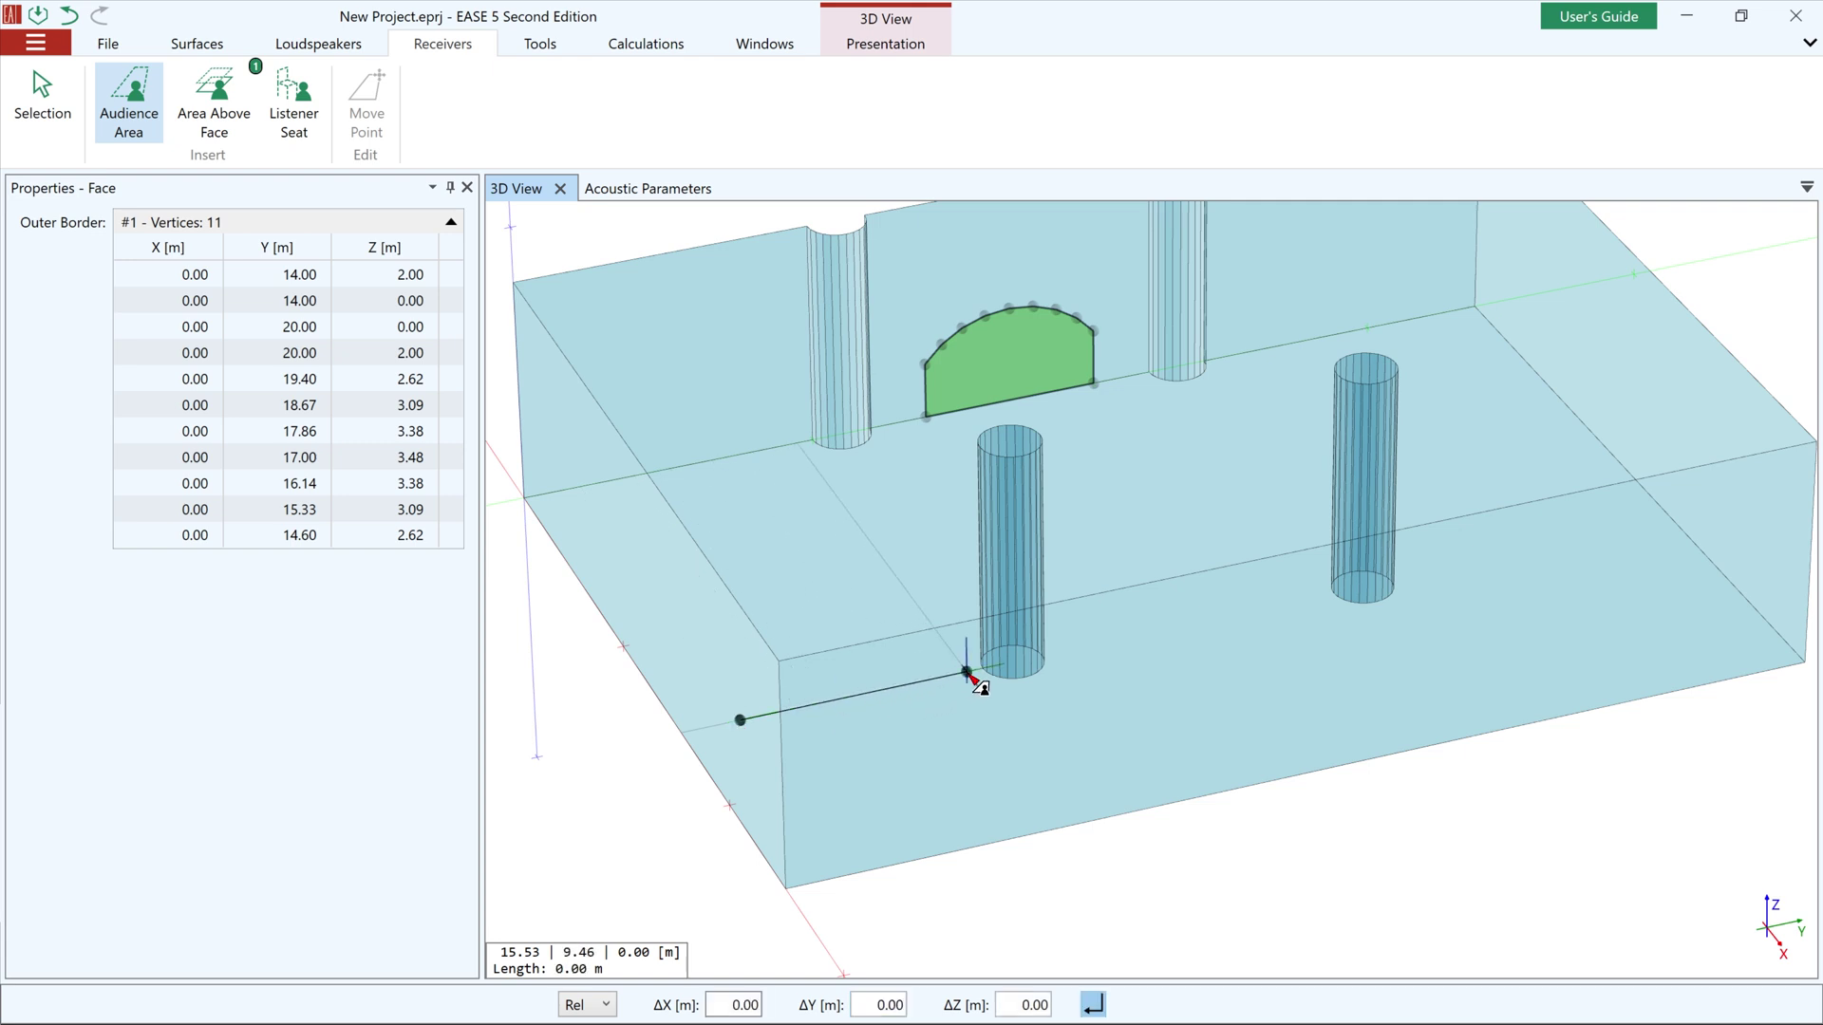
{"action": "key", "text": "a"}
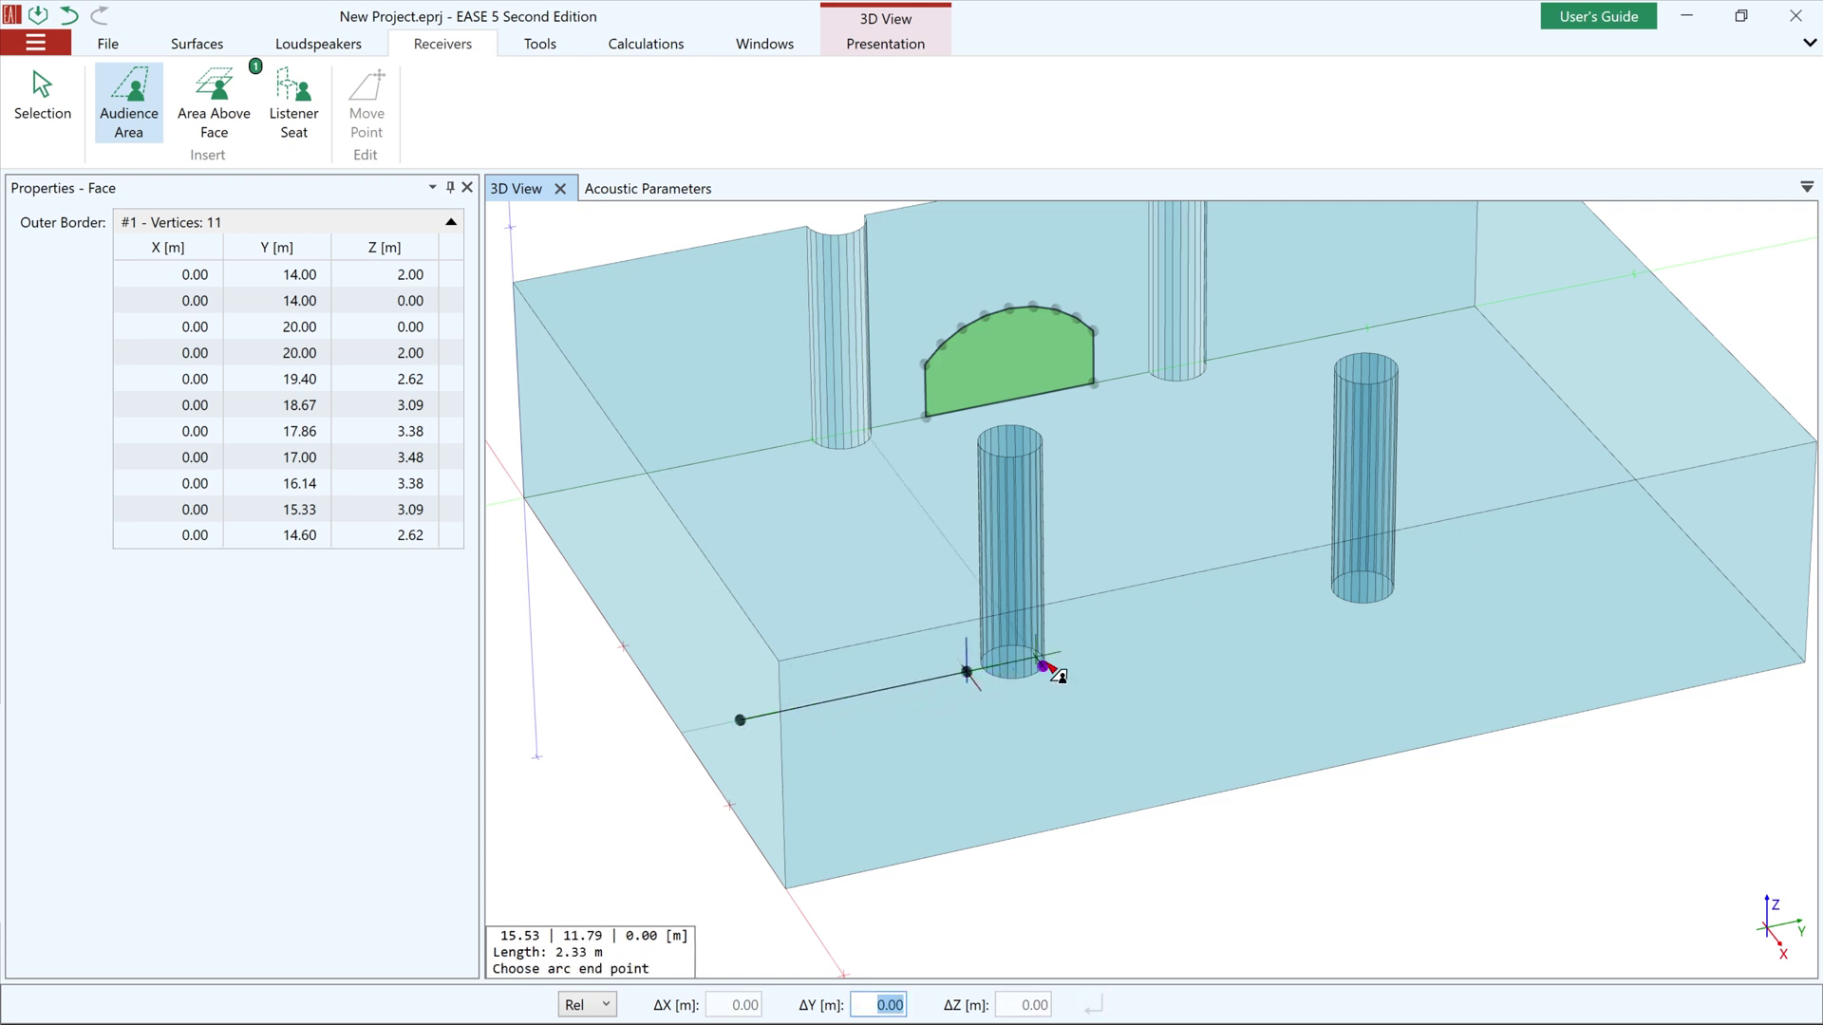
{"action": "left_click", "coordinate": [1062, 653]}
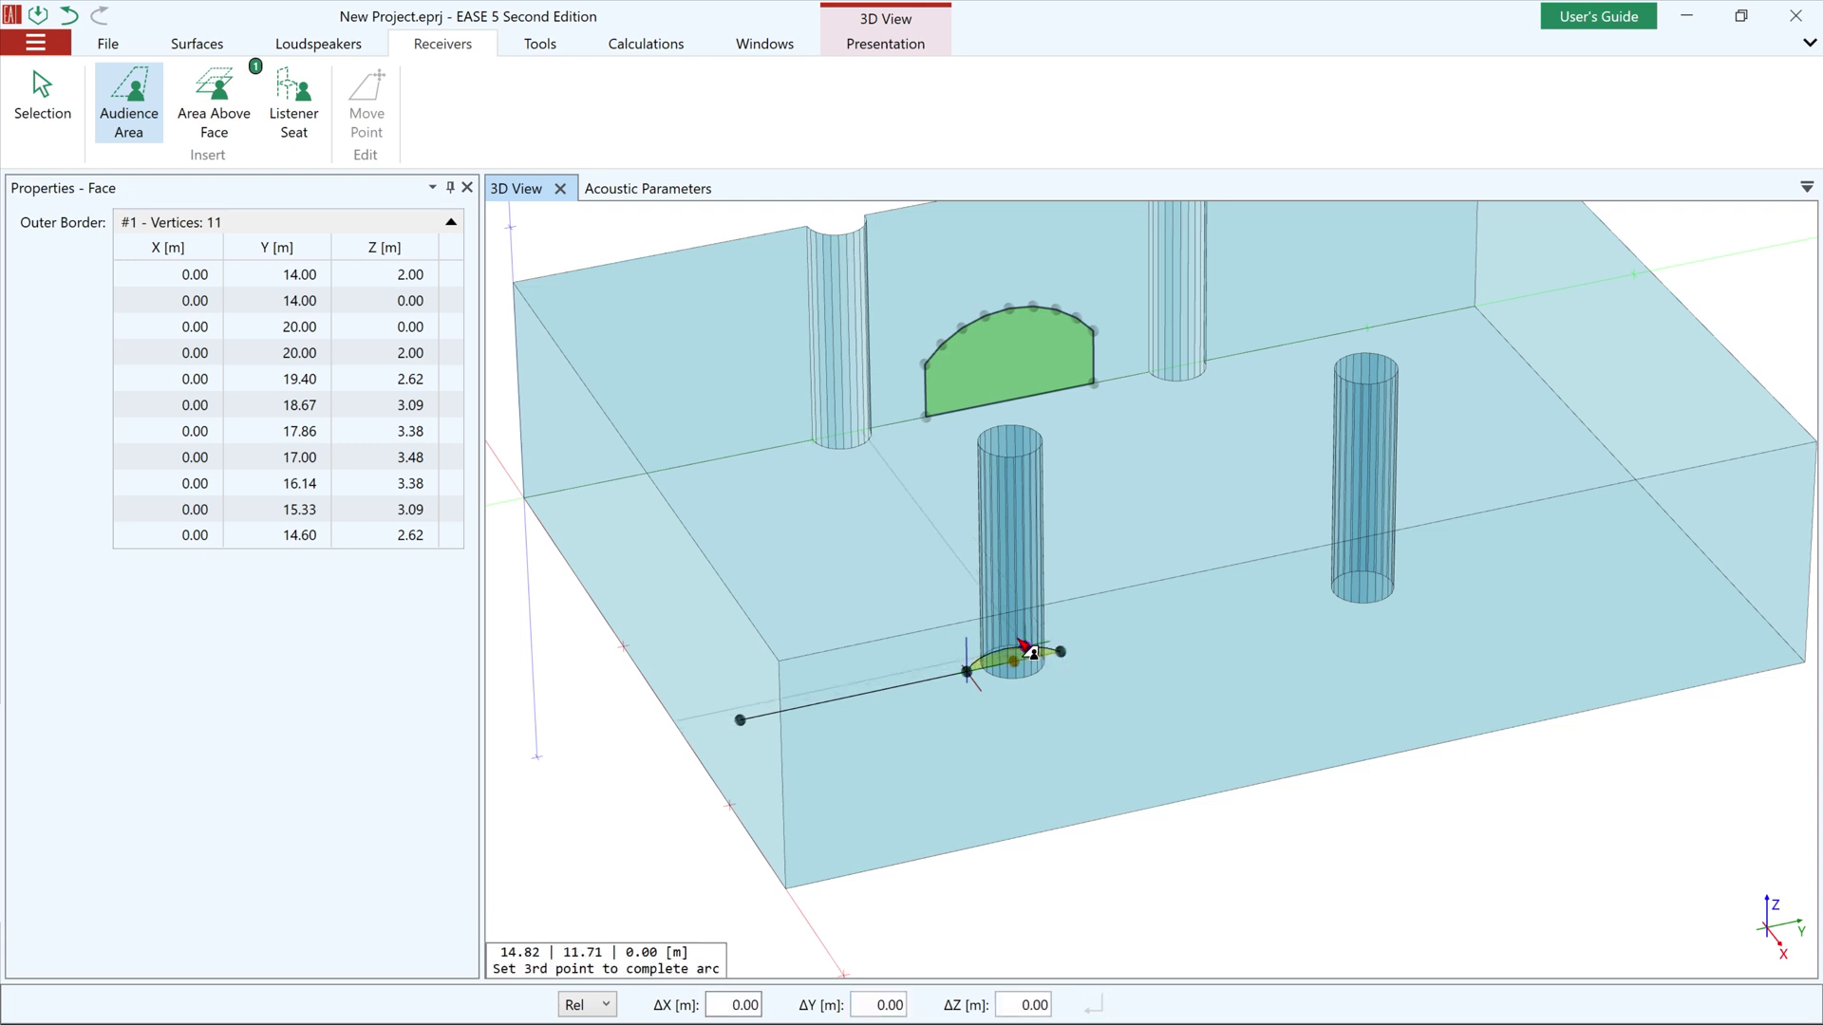
{"action": "left_click", "coordinate": [1008, 648]}
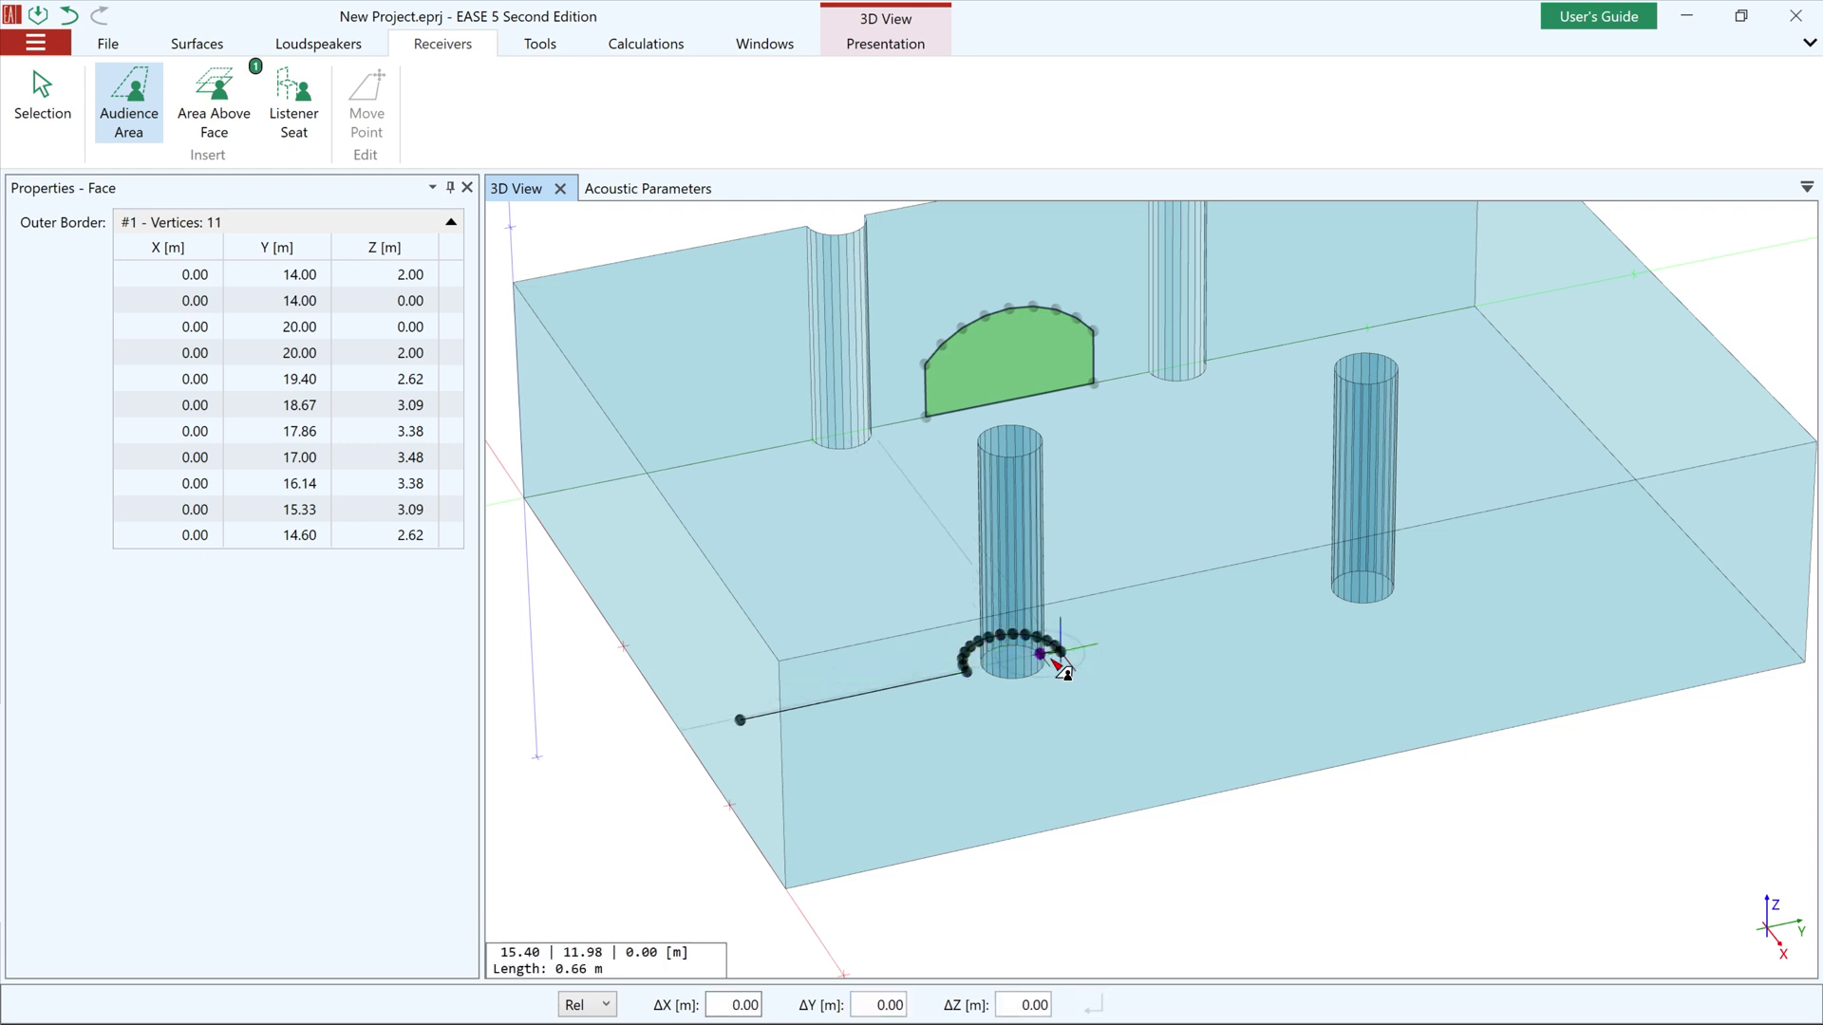
Arc around the second column, add the right and back corners, and close the area
{"action": "left_click", "coordinate": [1320, 600]}
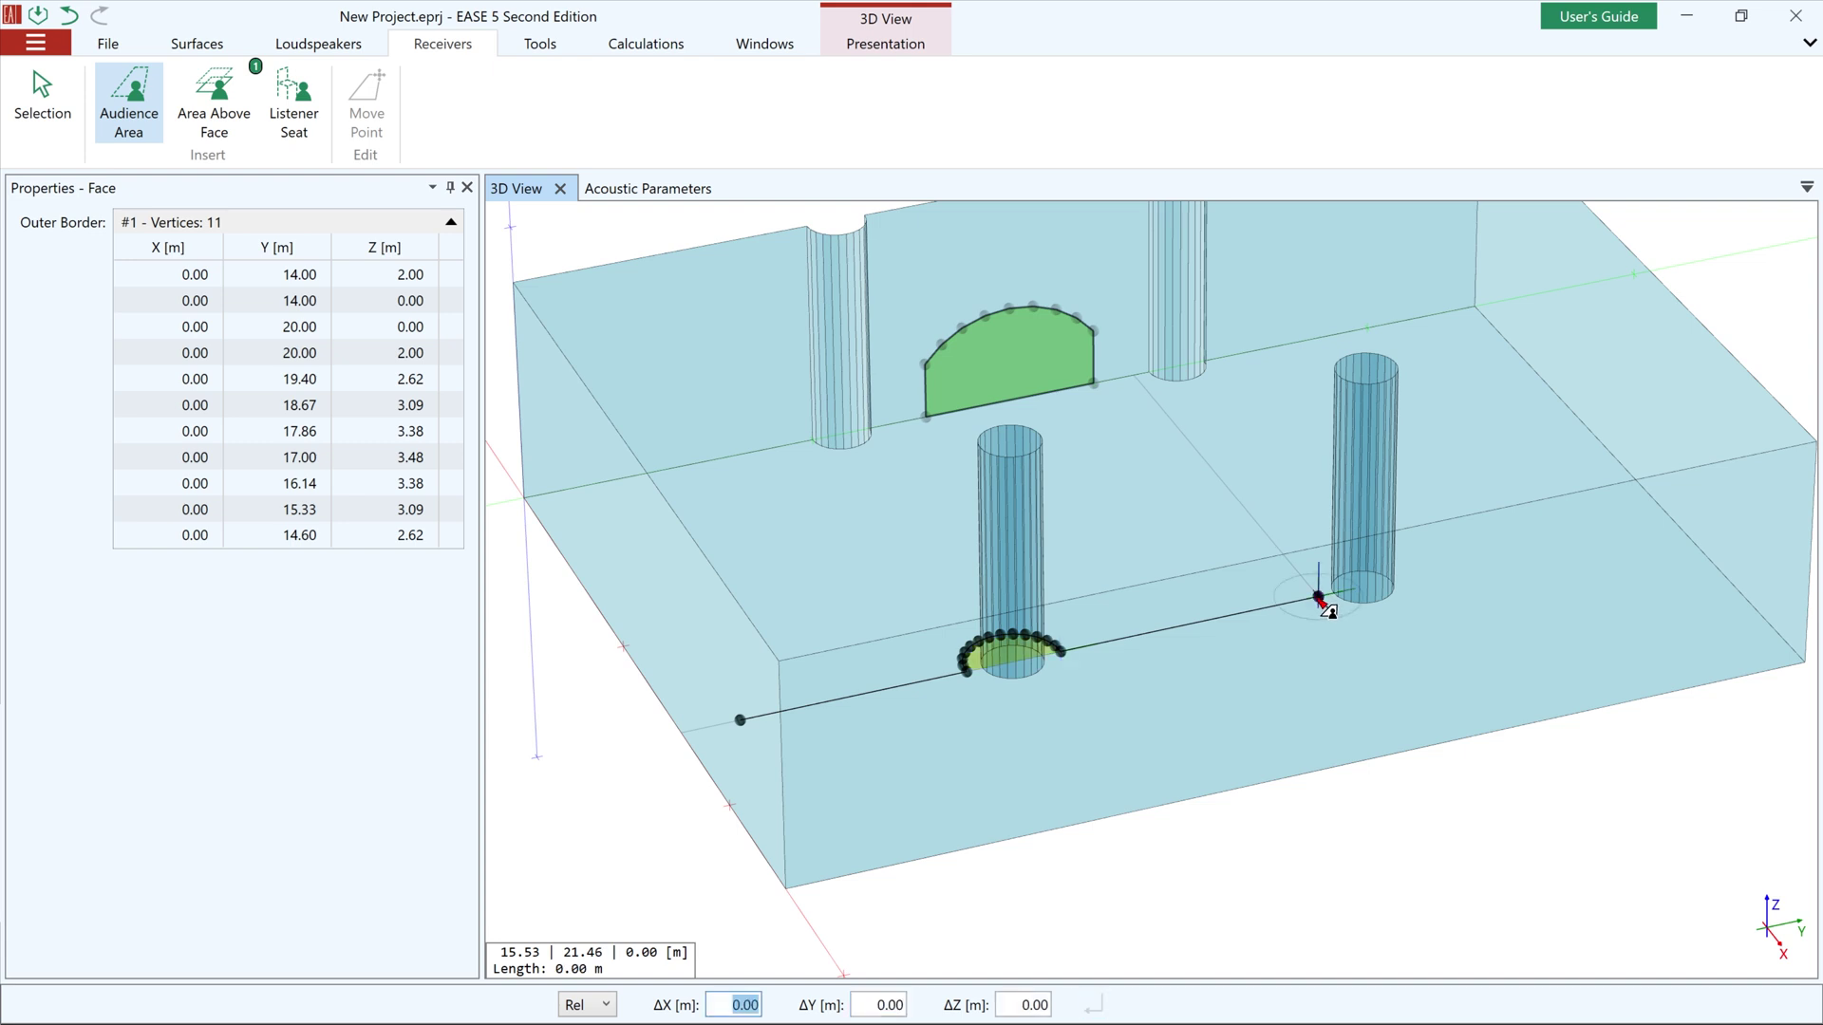
{"action": "left_click", "coordinate": [1320, 600]}
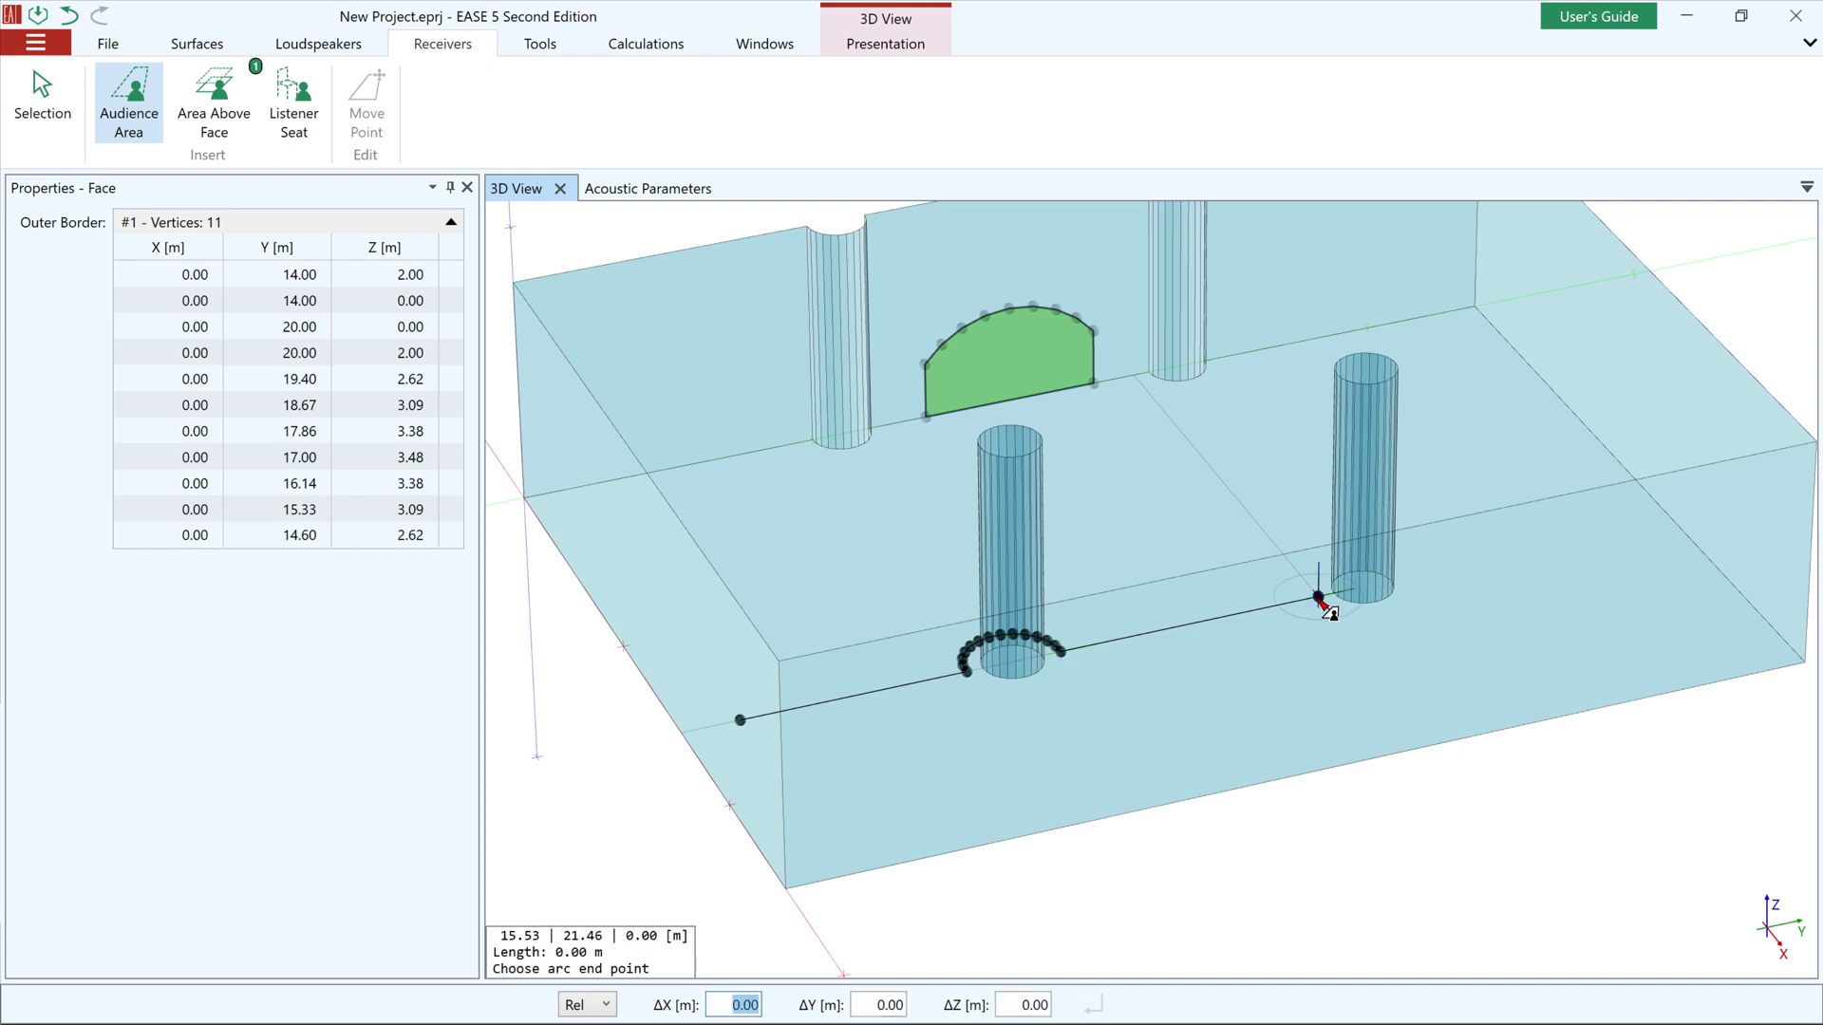
{"action": "left_click", "coordinate": [1411, 578]}
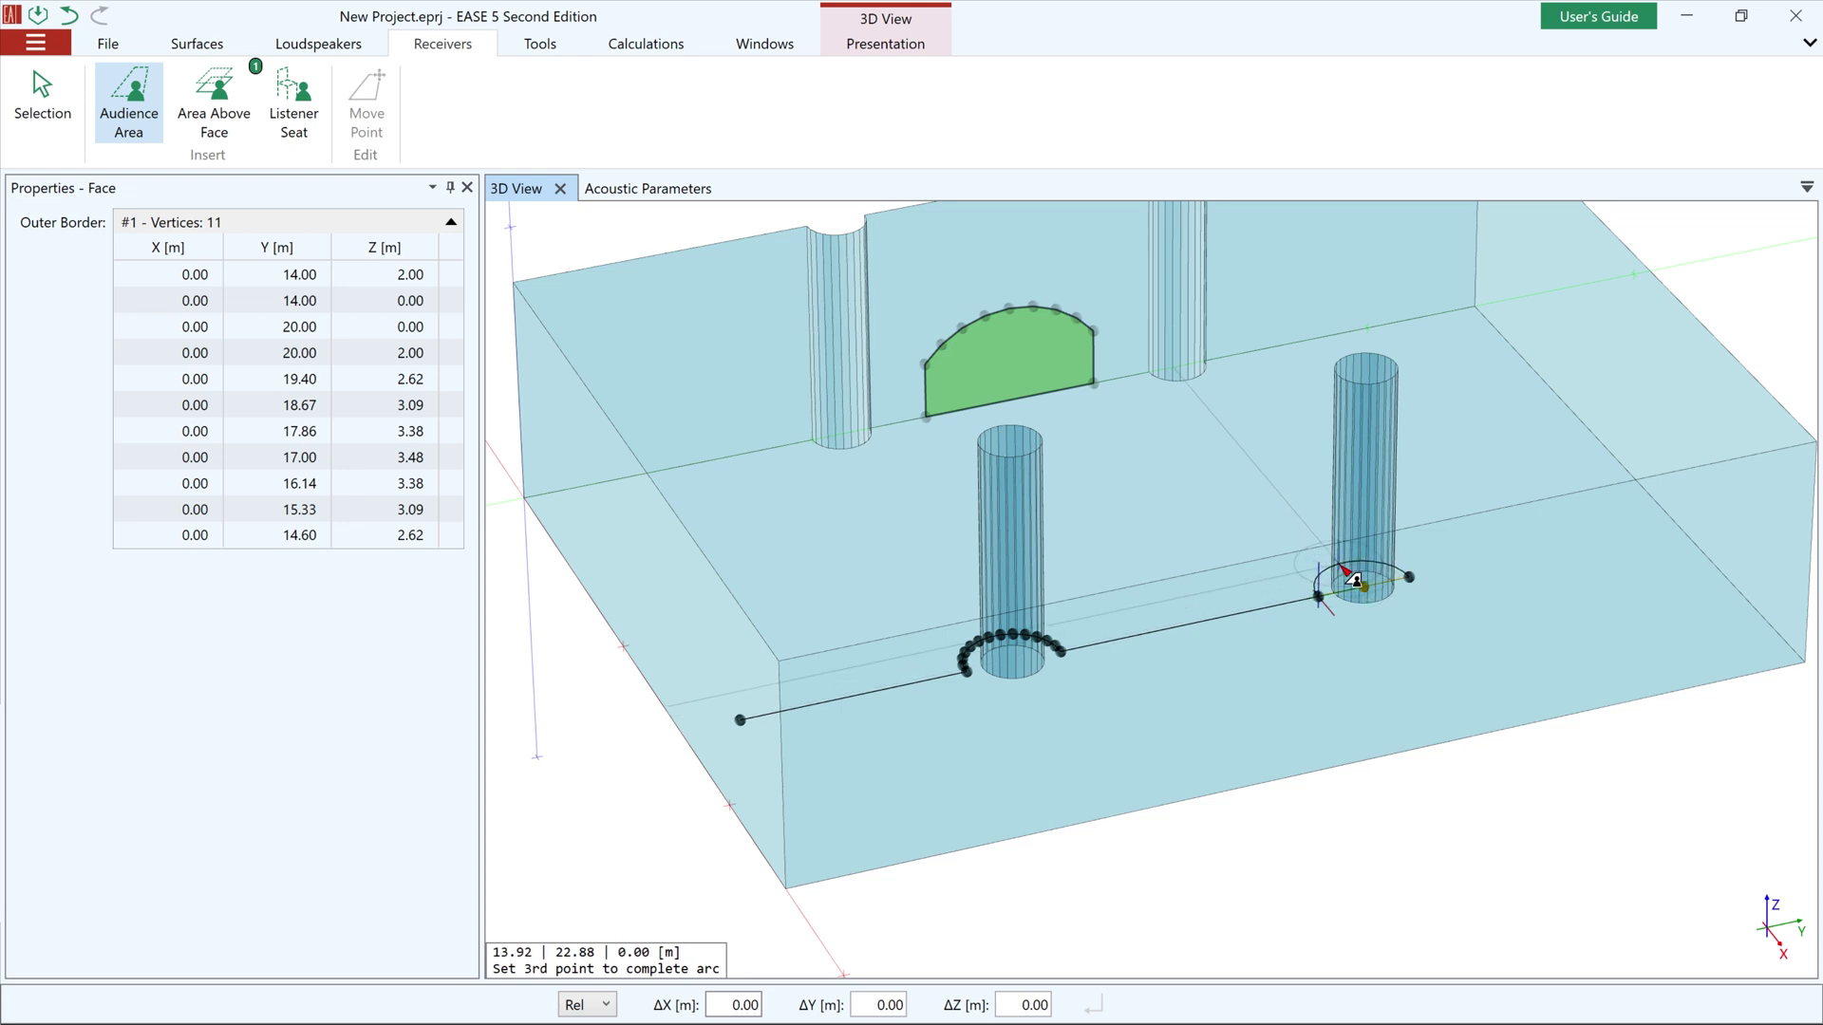
{"action": "left_click", "coordinate": [1355, 577]}
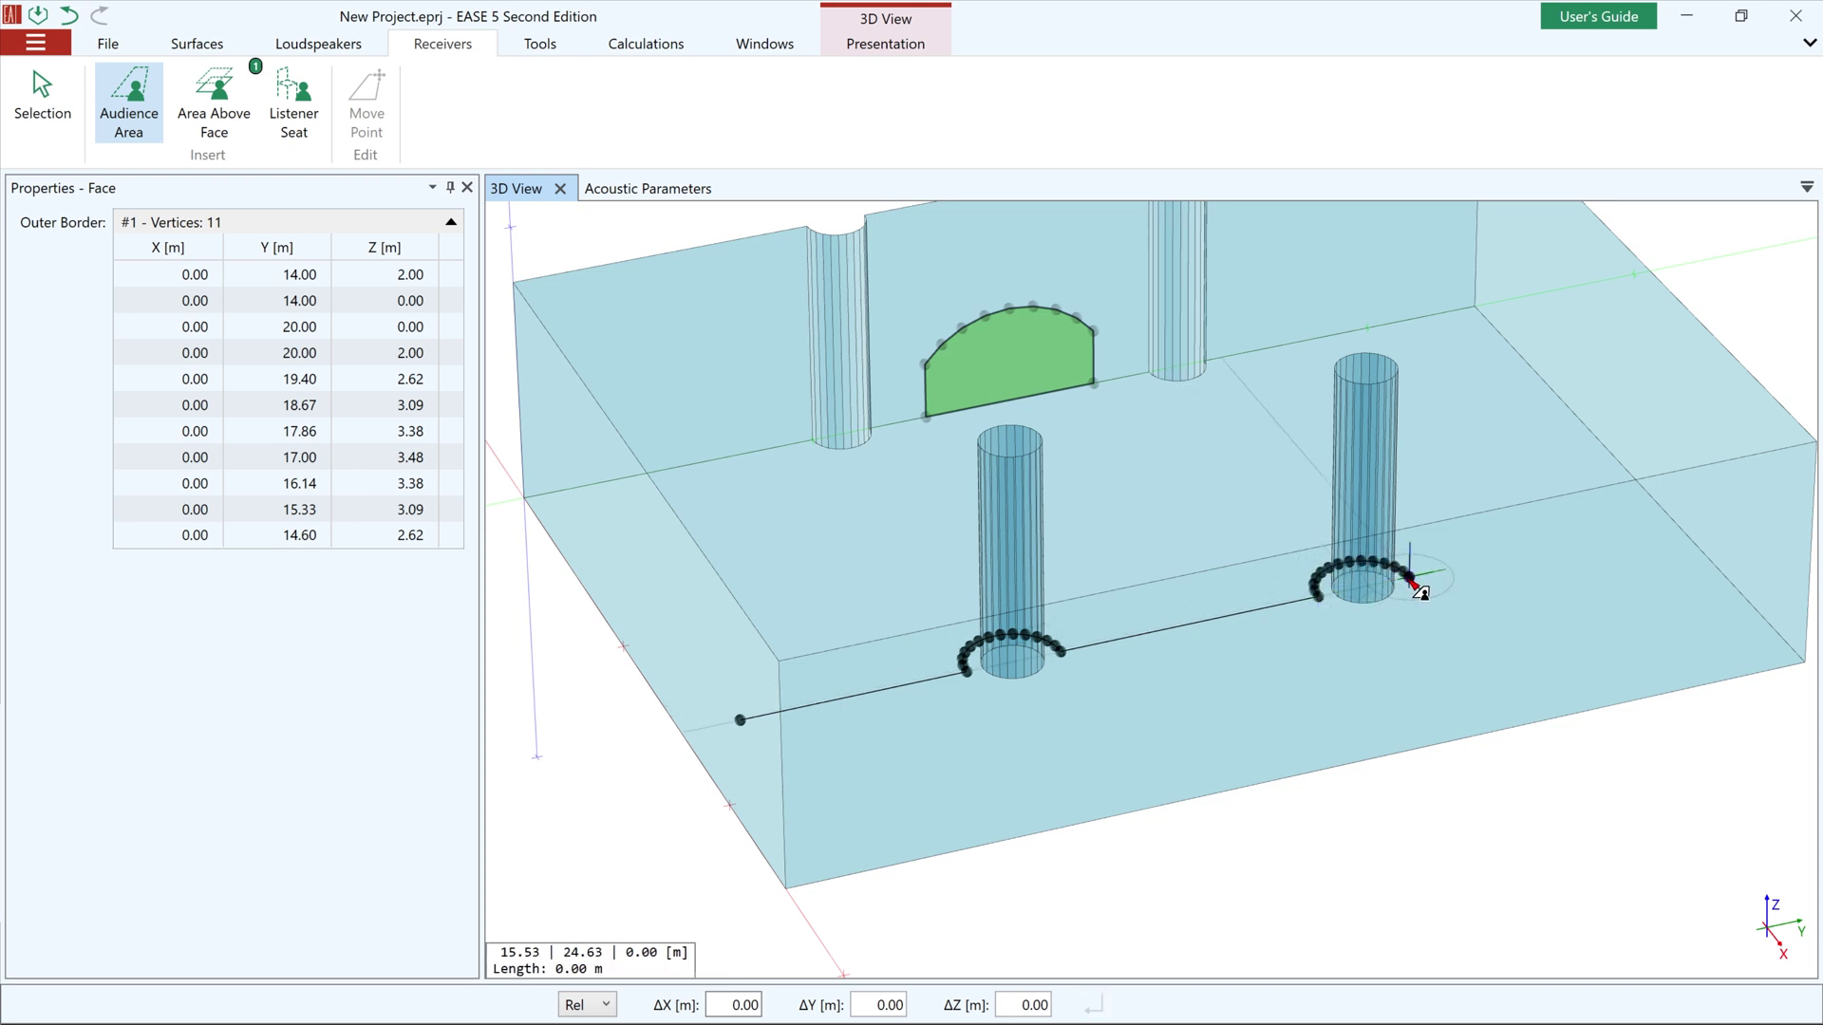
{"action": "left_click", "coordinate": [1622, 545]}
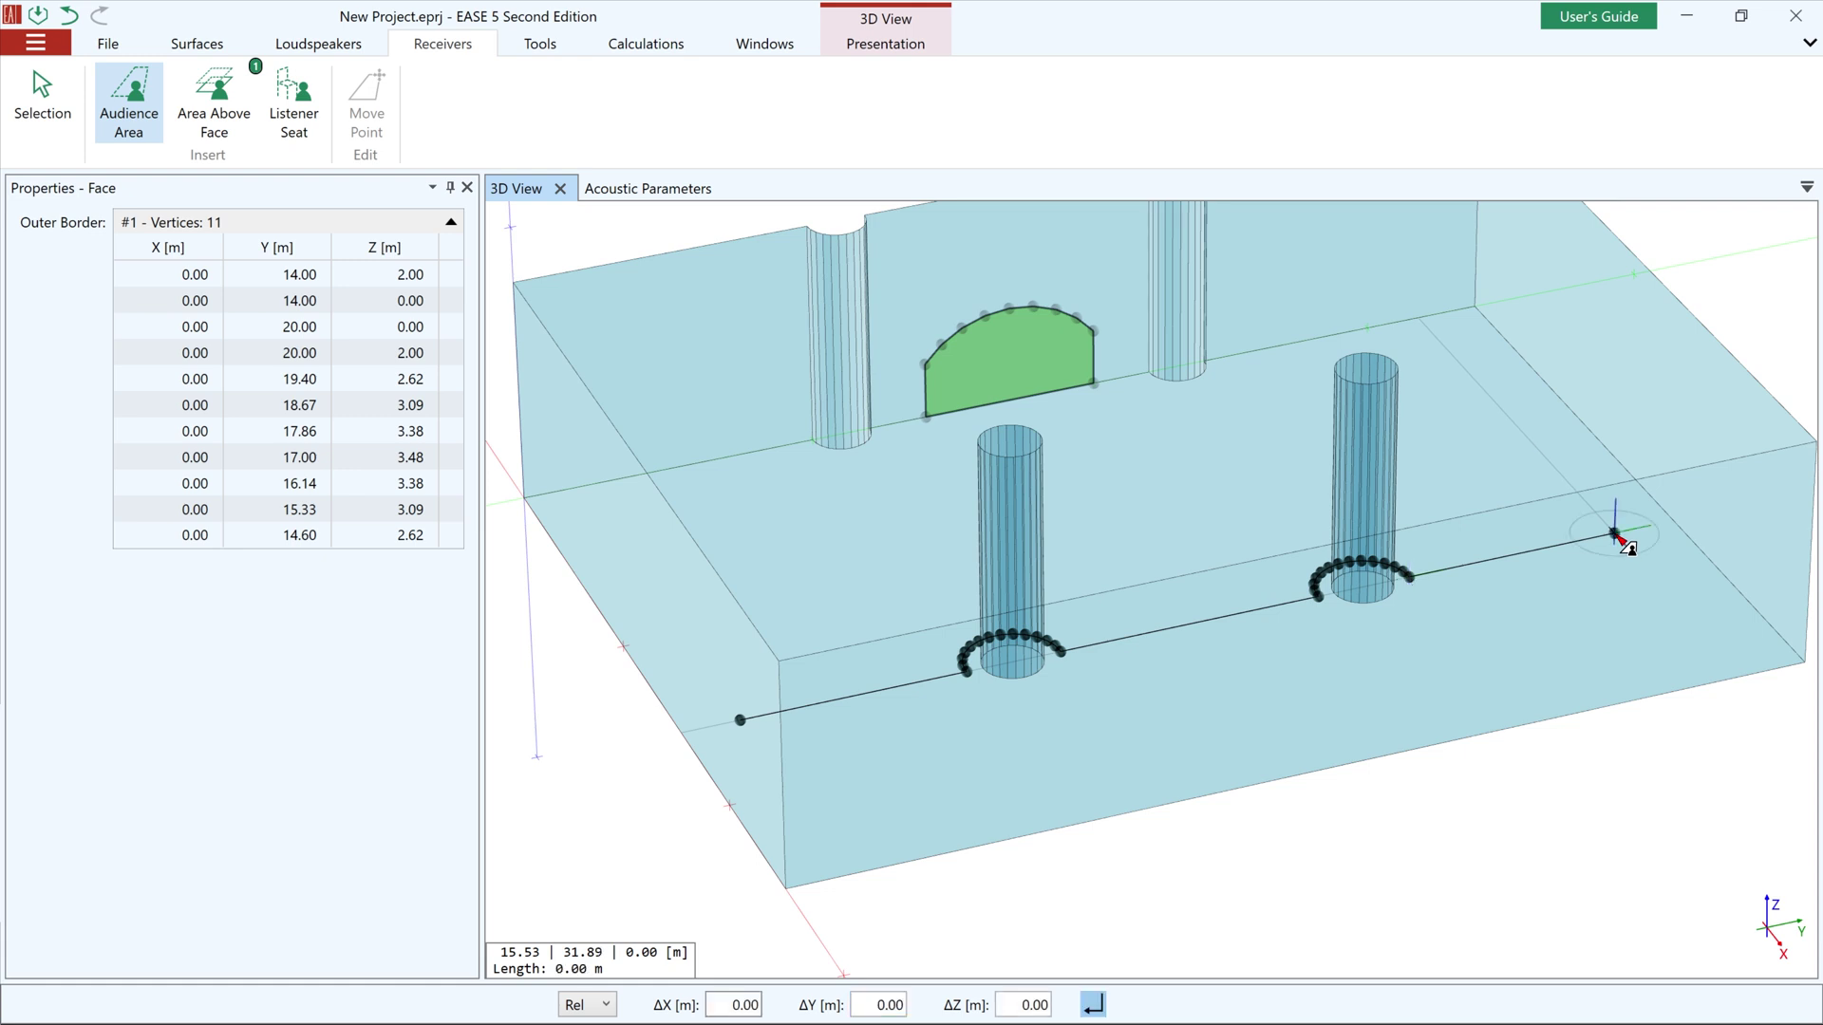
{"action": "left_click", "coordinate": [1458, 357]}
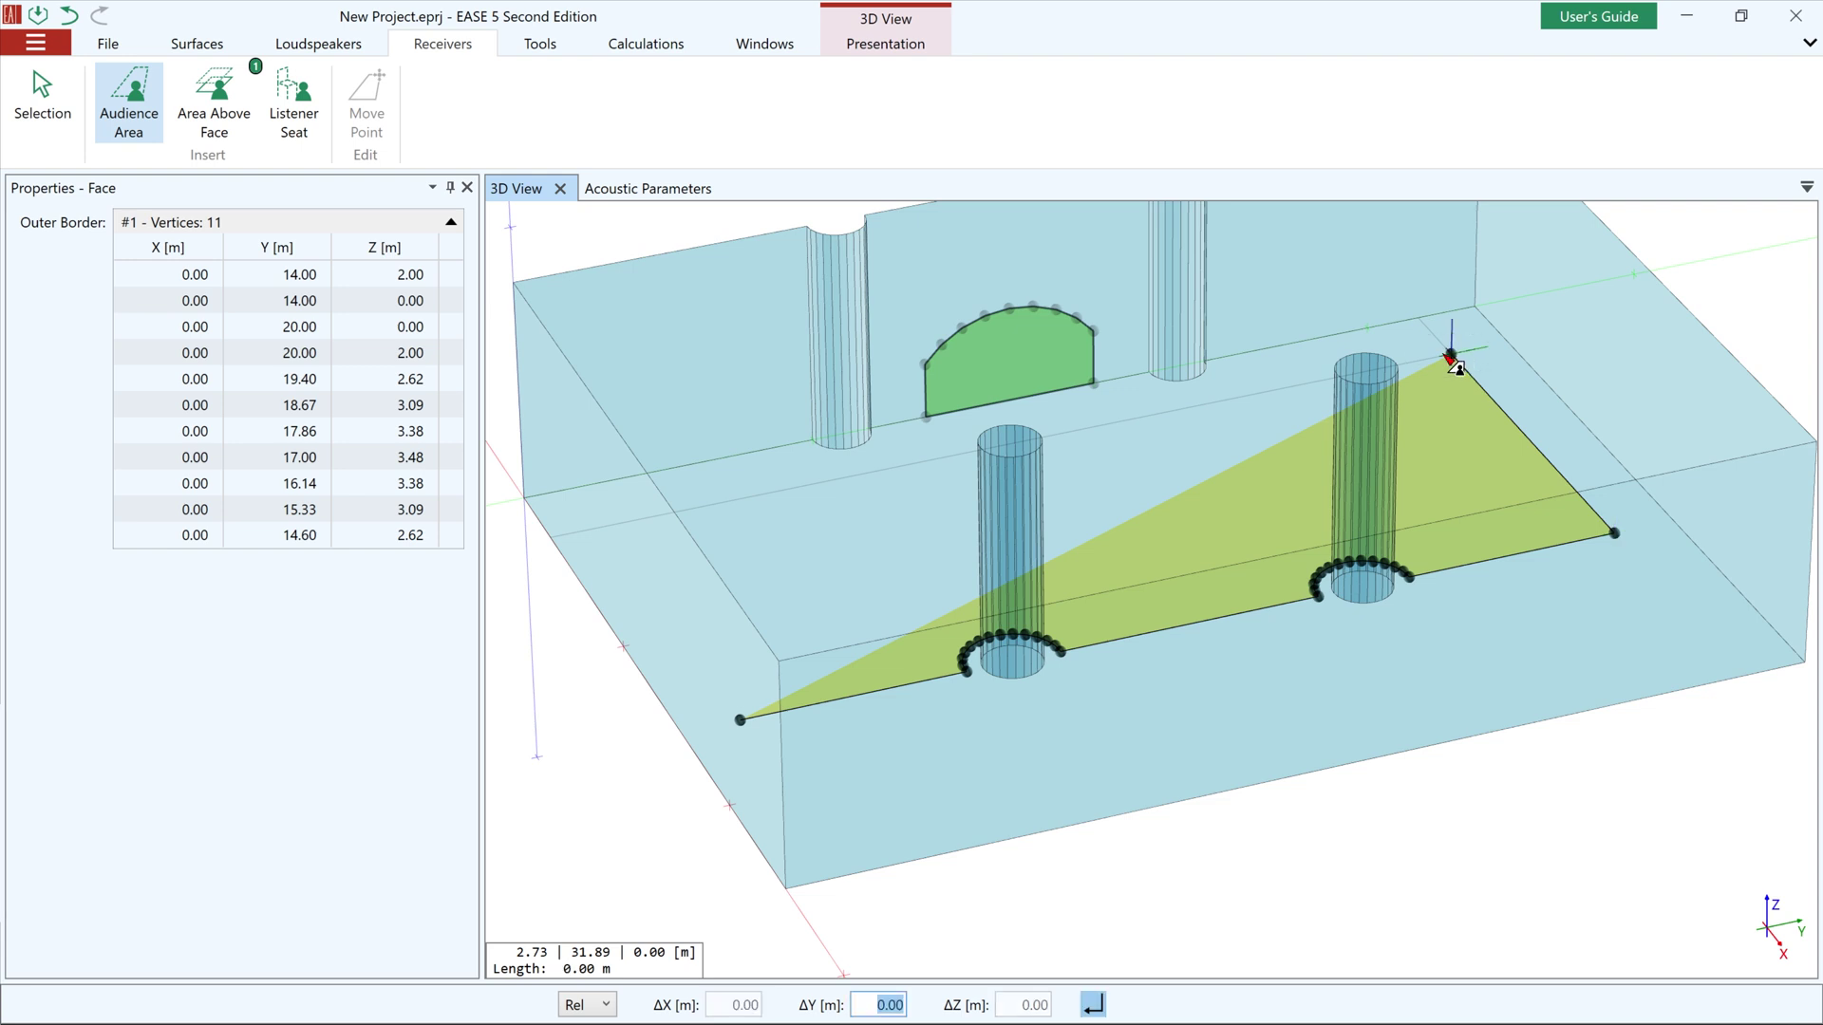
{"action": "left_click", "coordinate": [743, 729]}
{"action": "left_click", "coordinate": [749, 729]}
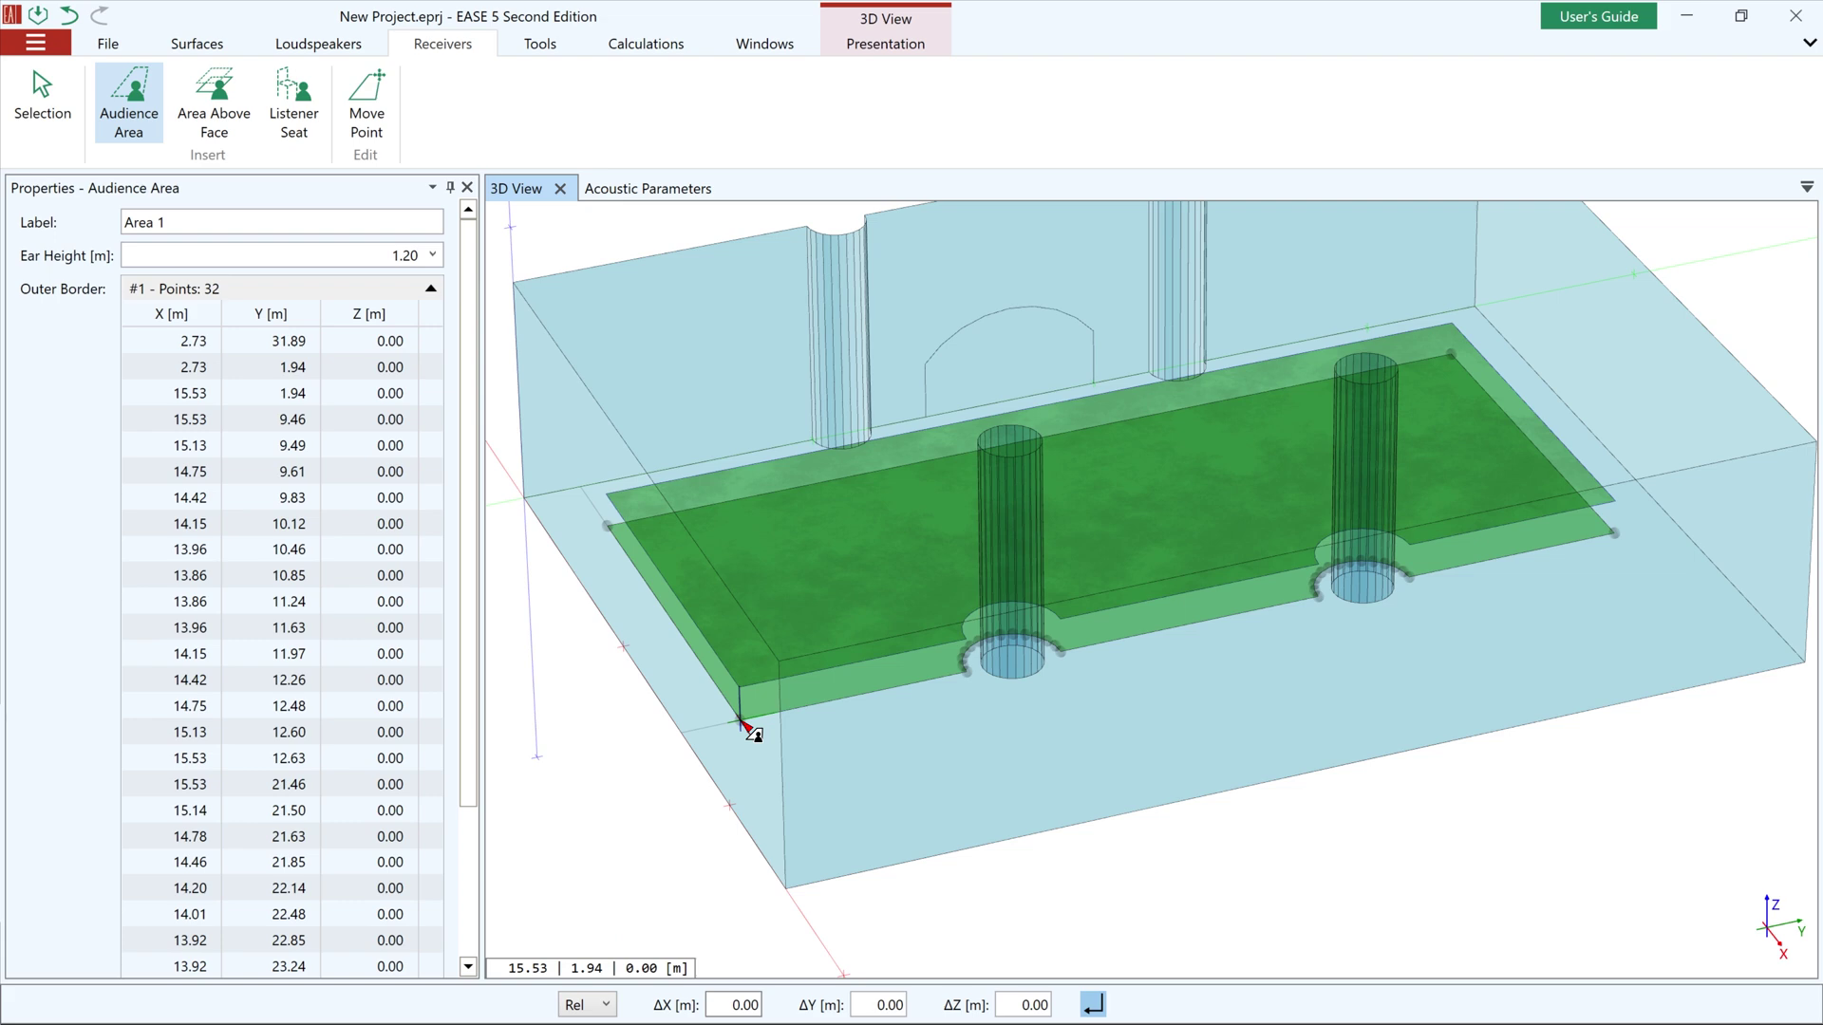
{"action": "key", "text": "Escape"}
{"action": "left_click", "coordinate": [623, 724]}
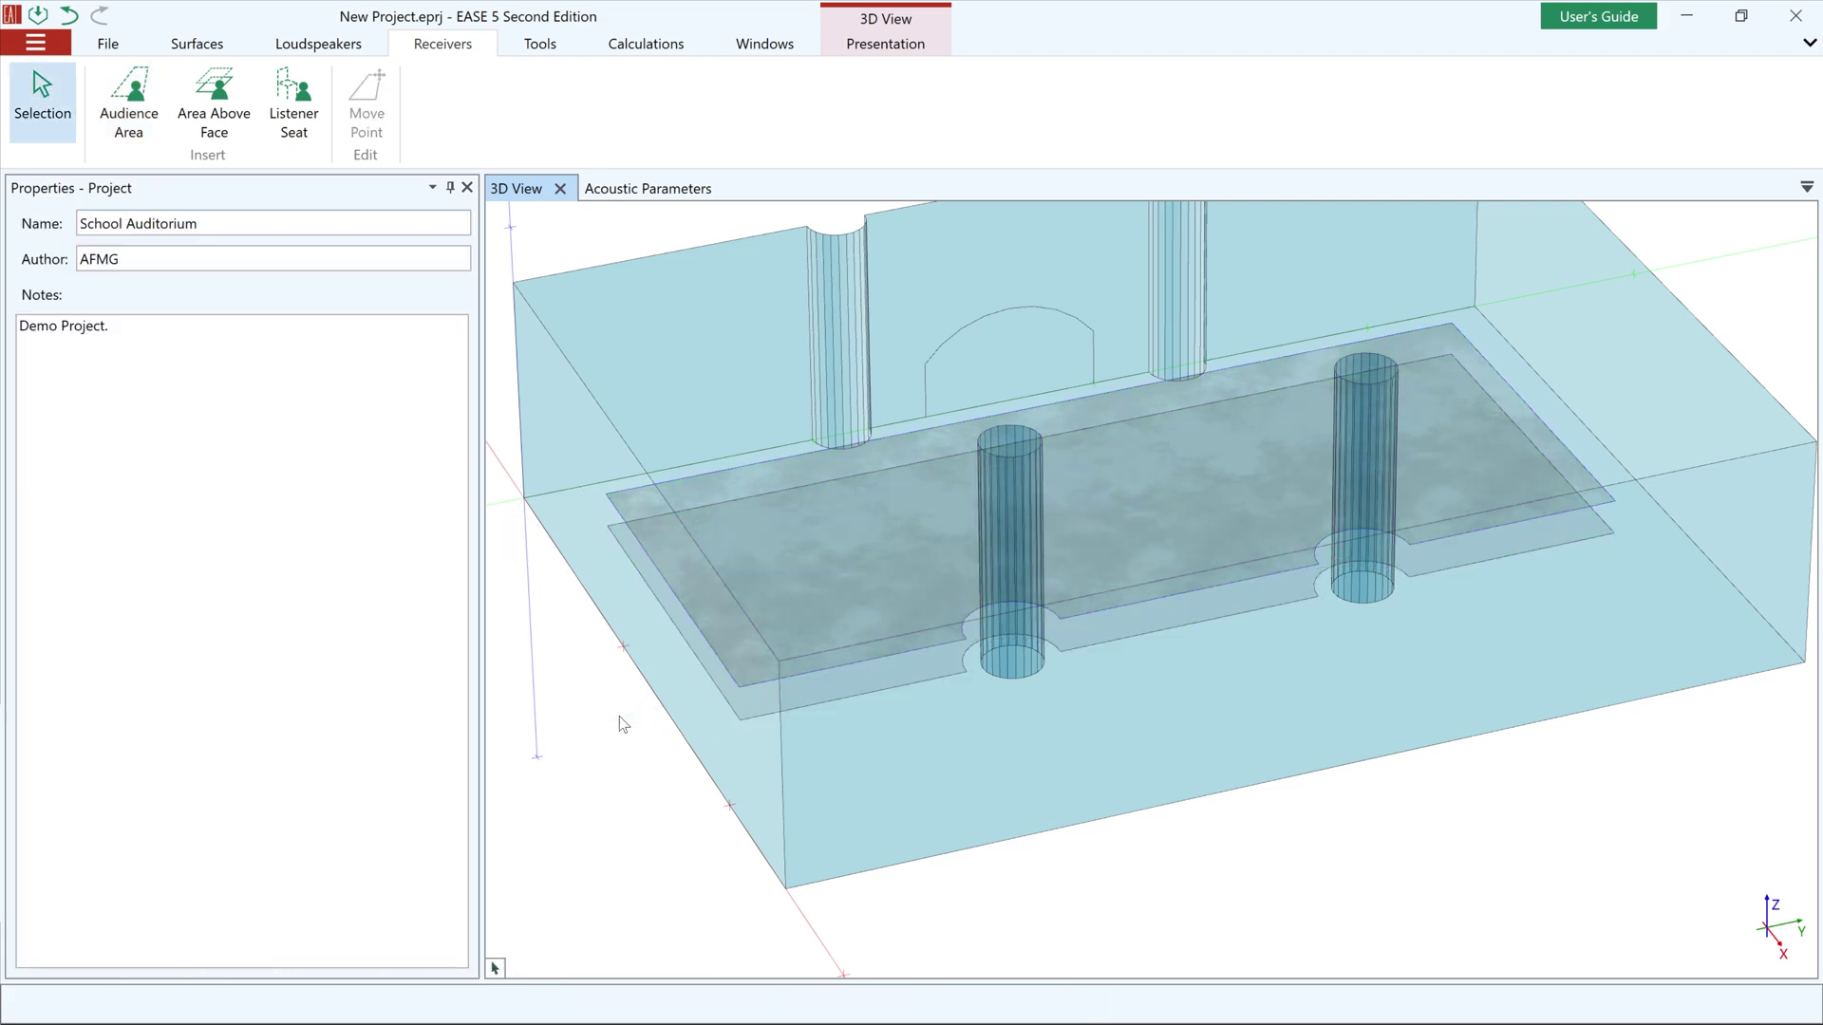
{"action": "scroll", "coordinate": [623, 724], "scroll_direction": "down", "scroll_amount": 2}
Search 'seats' and save the fully occupied, lightly upholstered material into the Audience folder
{"action": "middle_click_drag", "start_coordinate": [796, 714], "coordinate": [1640, 728]}
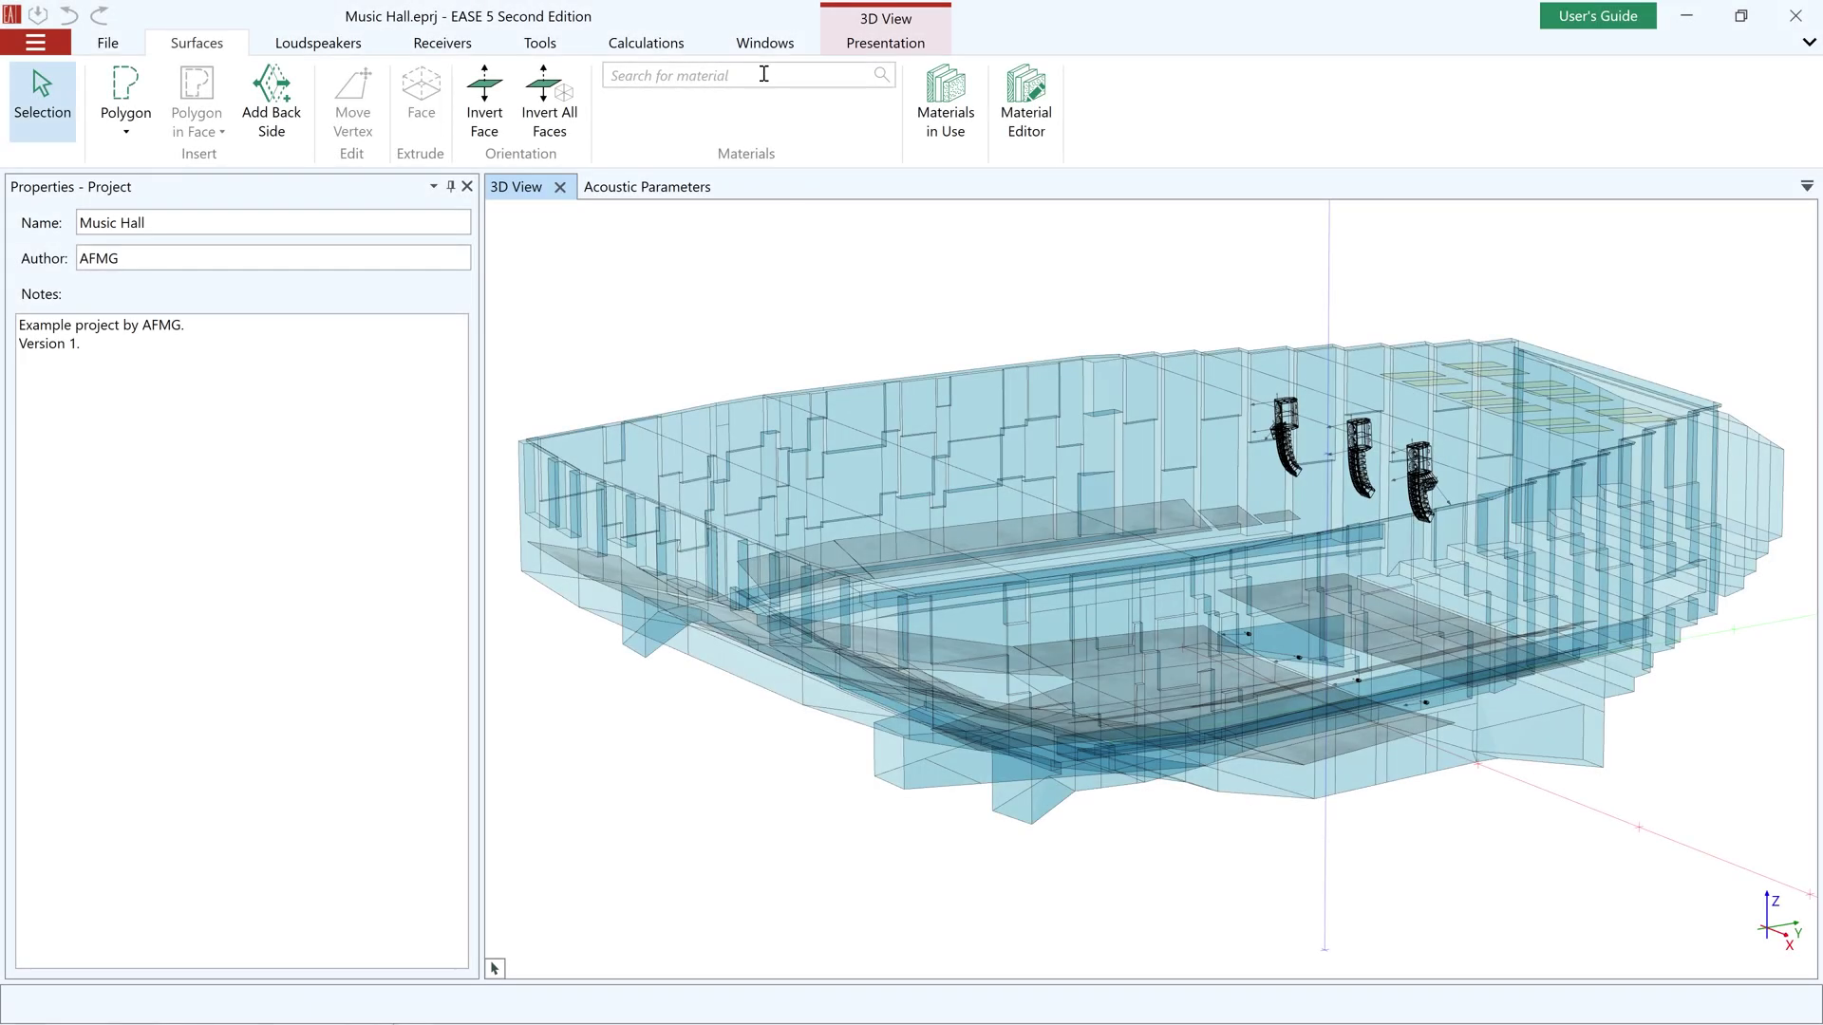
{"action": "left_click", "coordinate": [764, 74]}
{"action": "type", "text": "seats"}
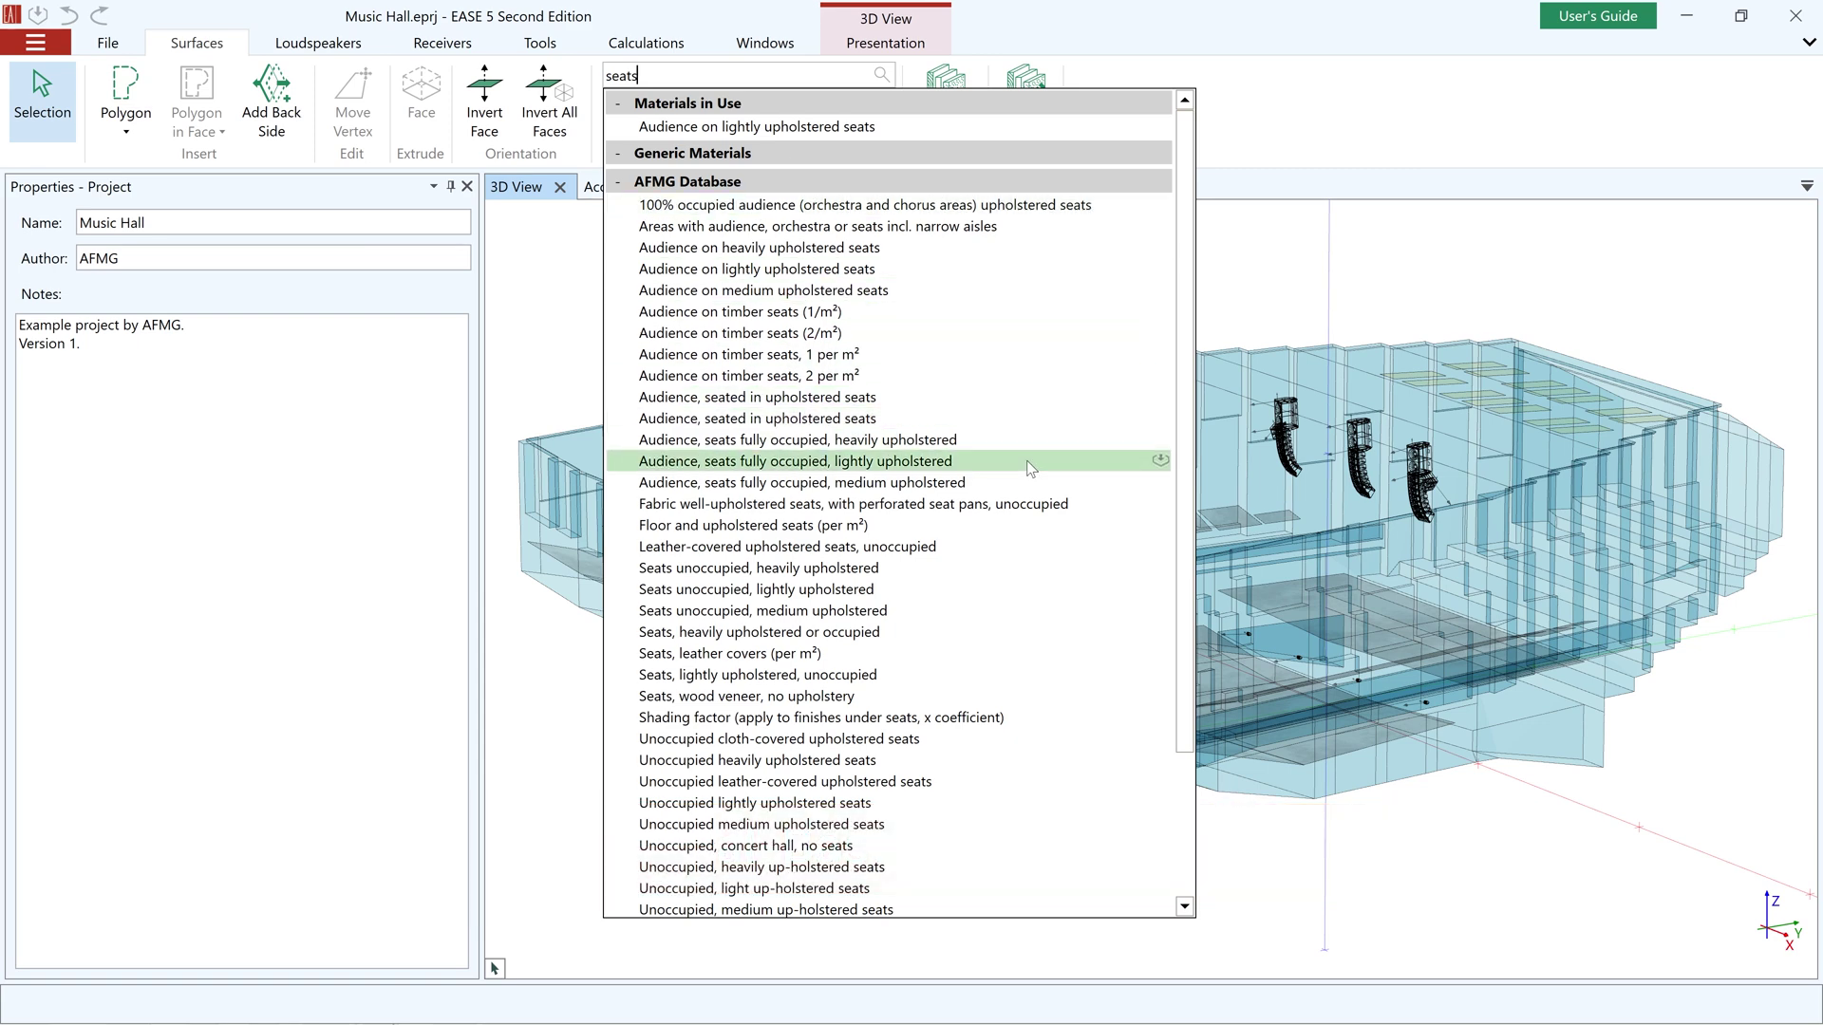
{"action": "mouse_move", "coordinate": [1030, 468]}
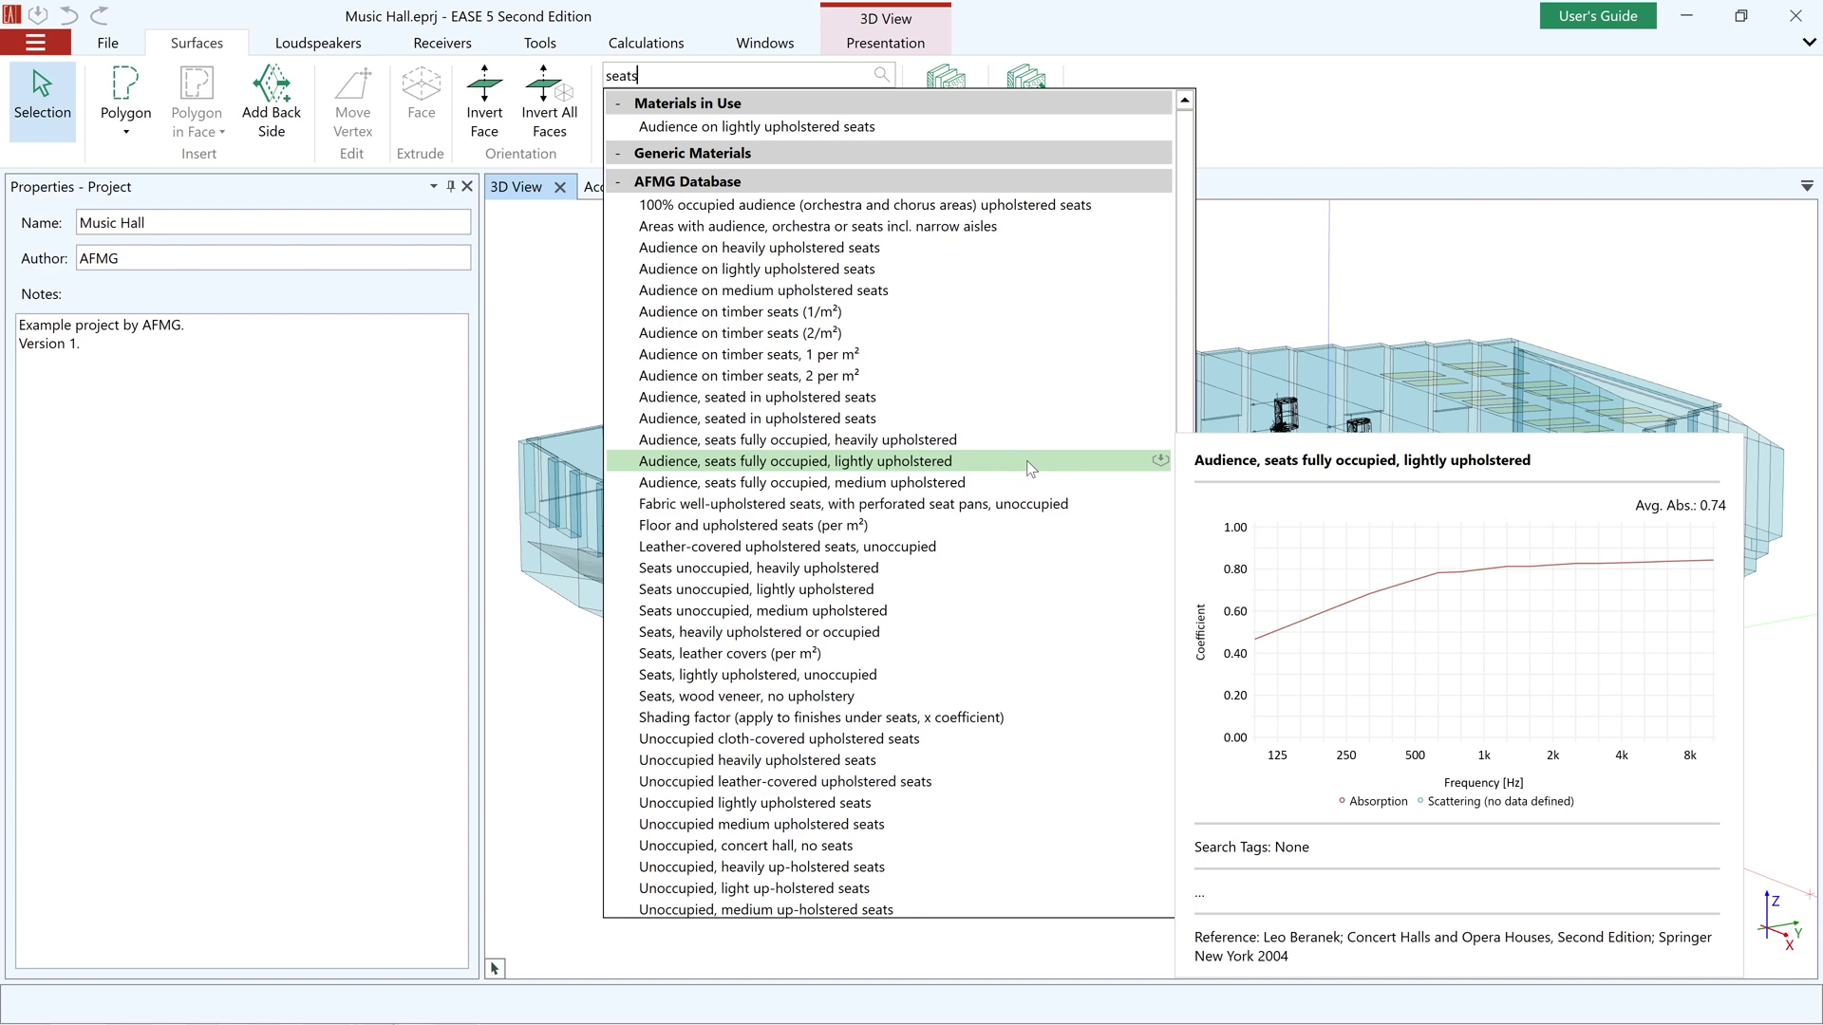
{"action": "left_click", "coordinate": [1162, 464]}
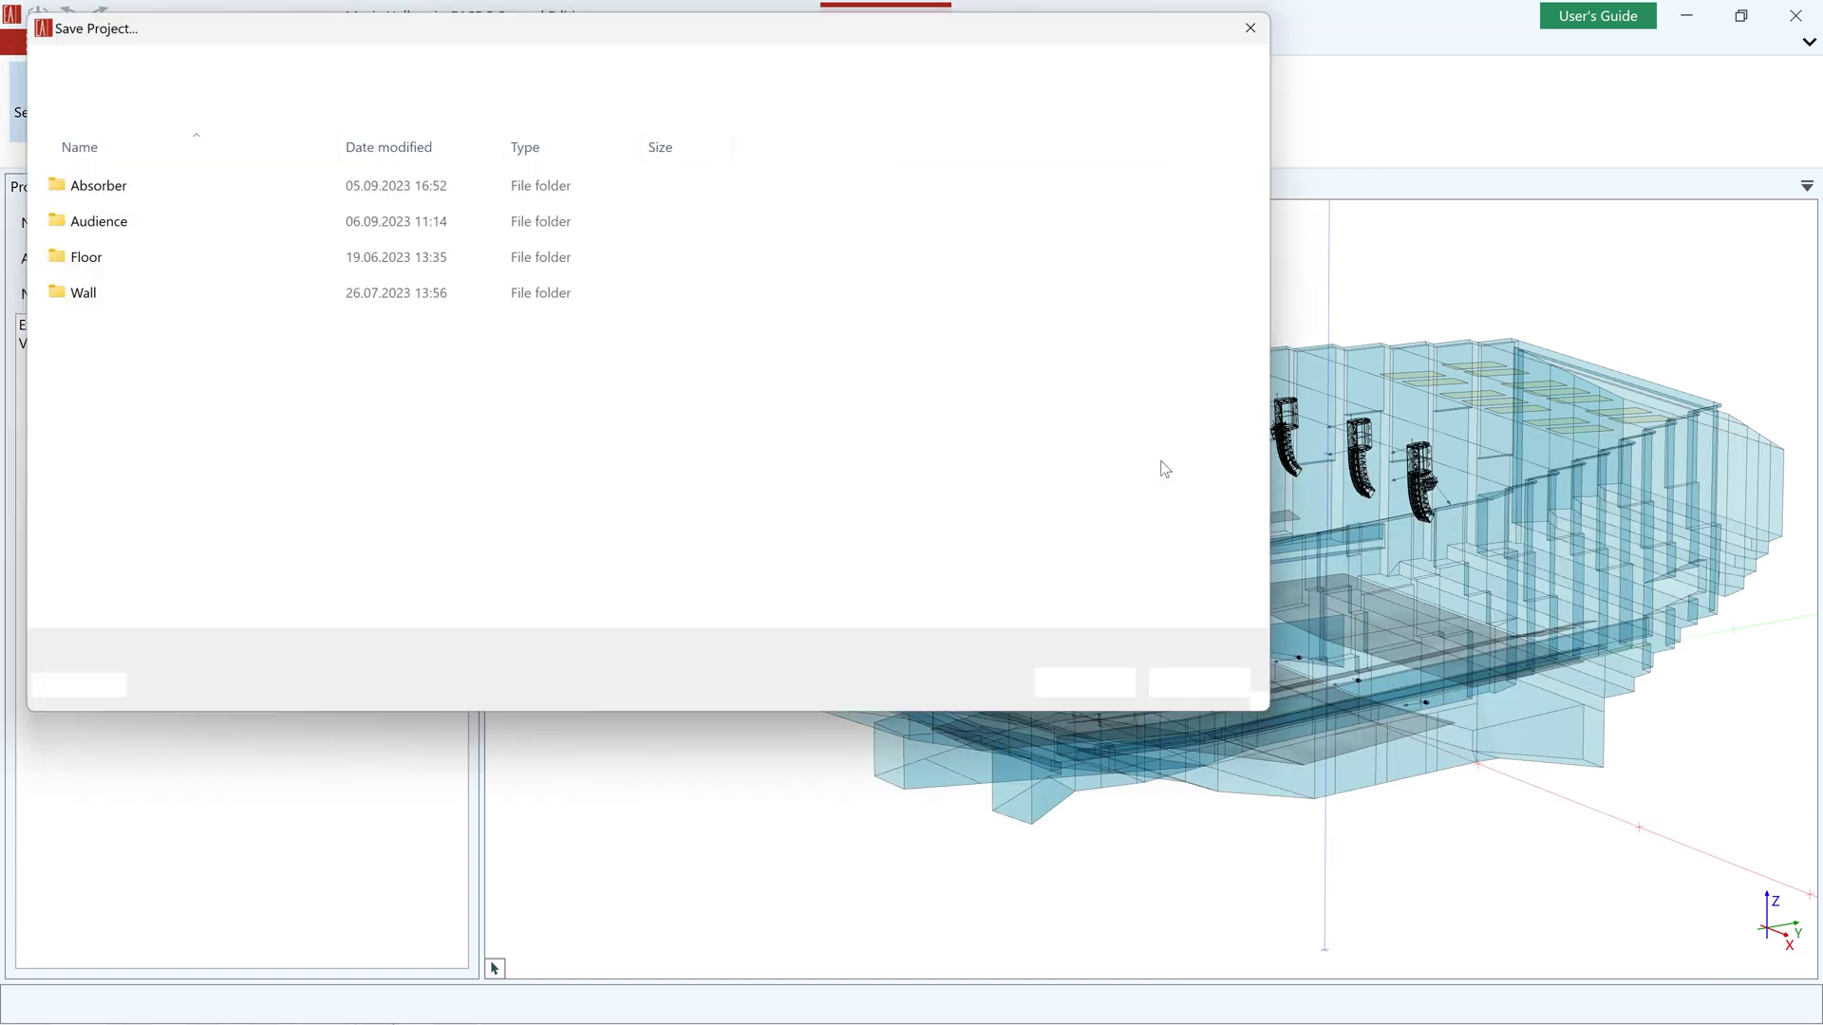
{"action": "double_click", "coordinate": [141, 222]}
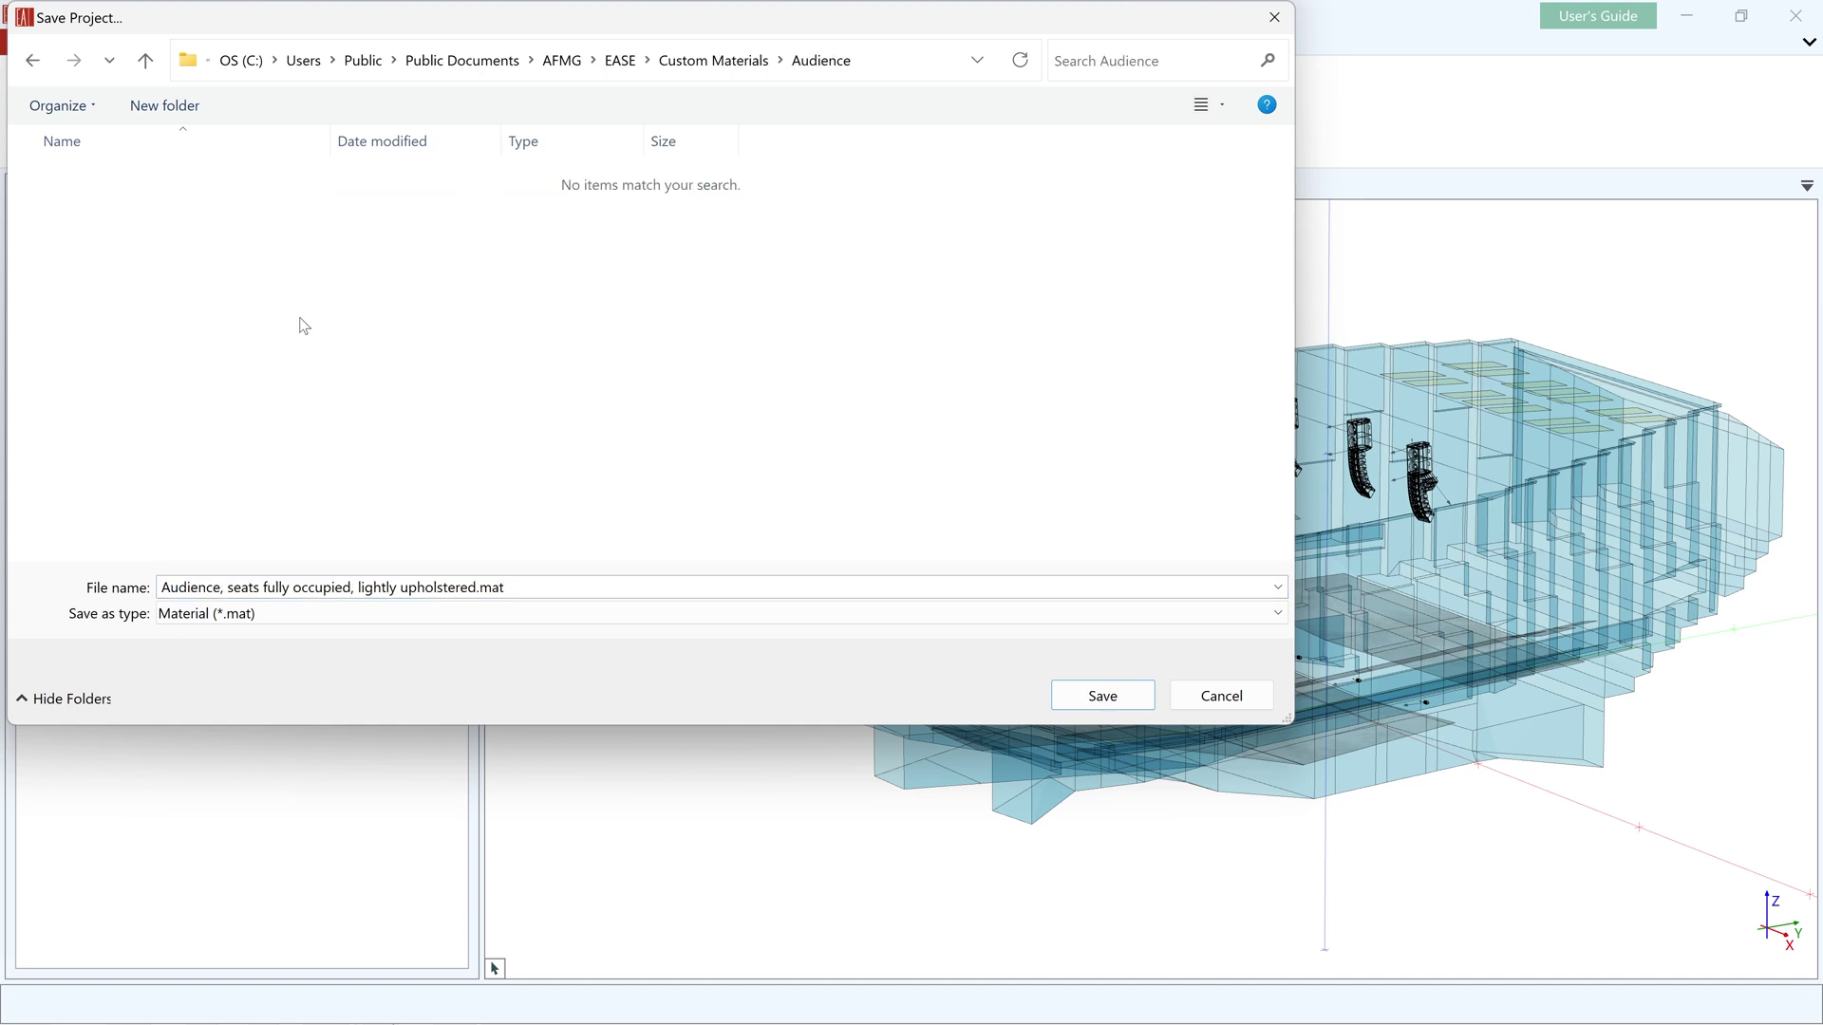
{"action": "left_click", "coordinate": [1102, 696]}
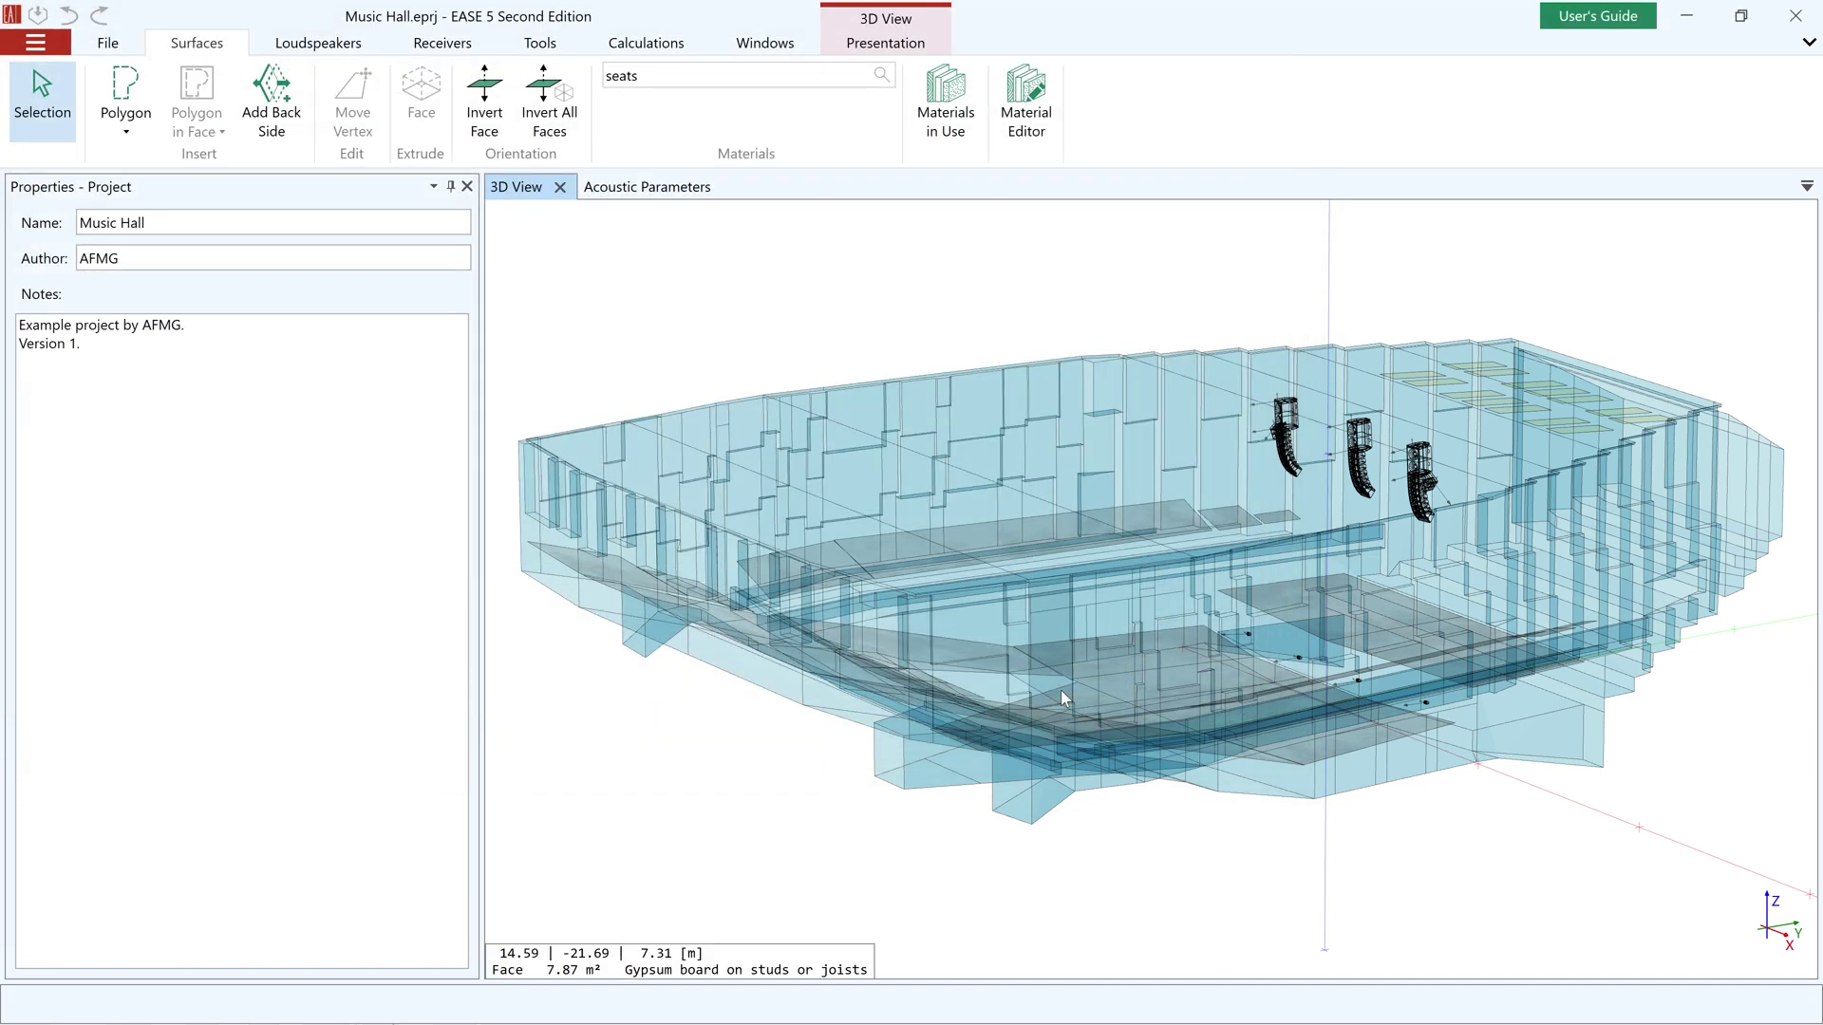
{"action": "left_click", "coordinate": [1001, 120]}
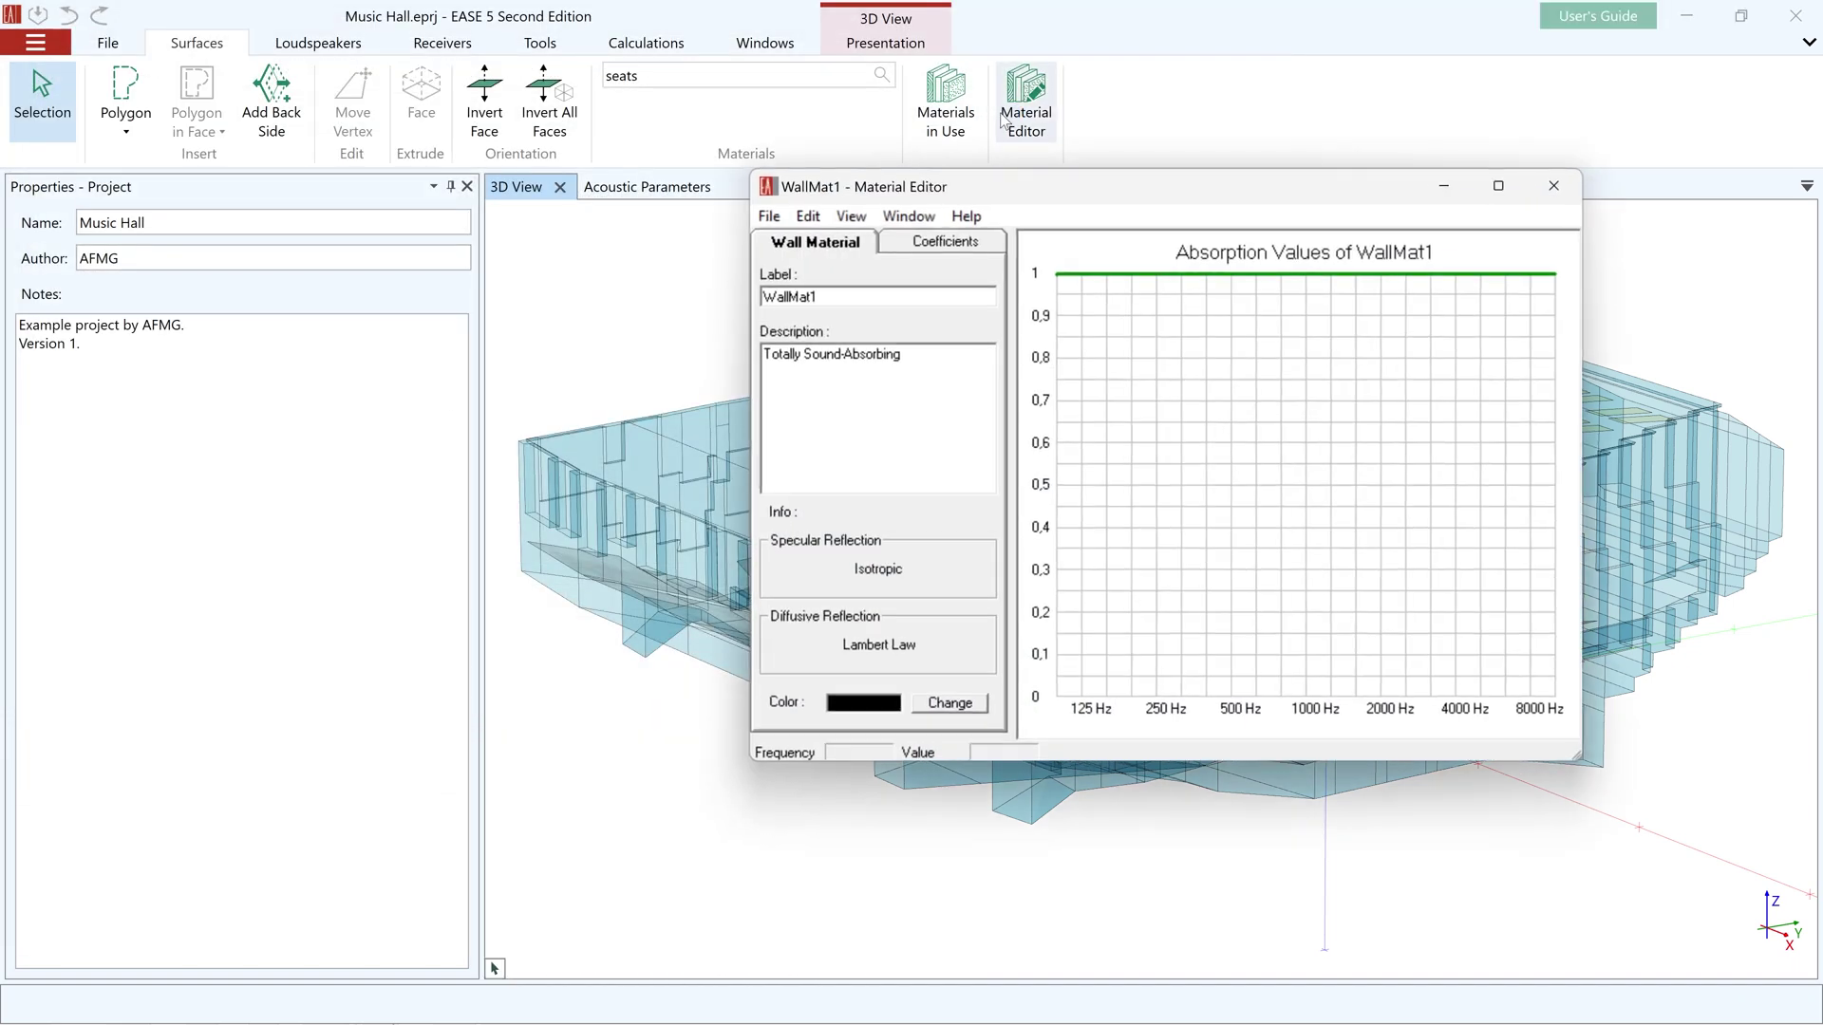
Load the saved seat material in the Material Editor and show its scattering coefficients
{"action": "left_click", "coordinate": [769, 216]}
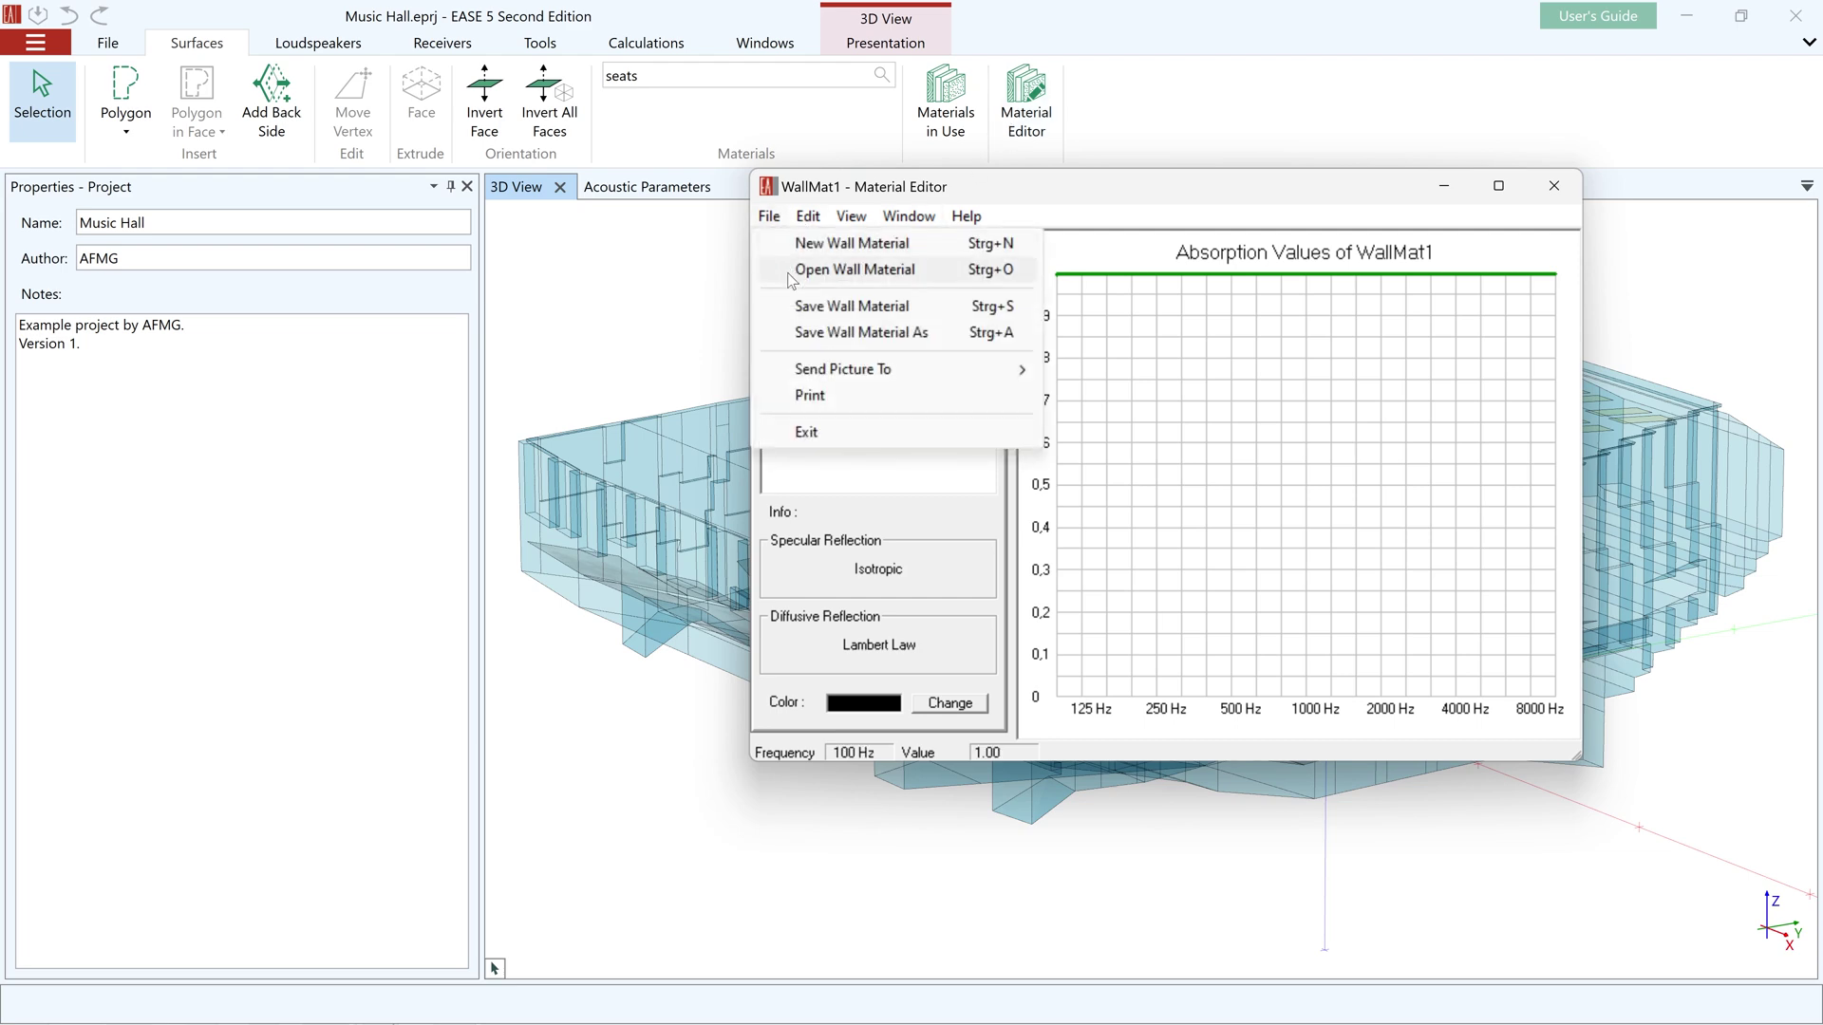
{"action": "left_click", "coordinate": [793, 268]}
{"action": "left_click", "coordinate": [585, 359]}
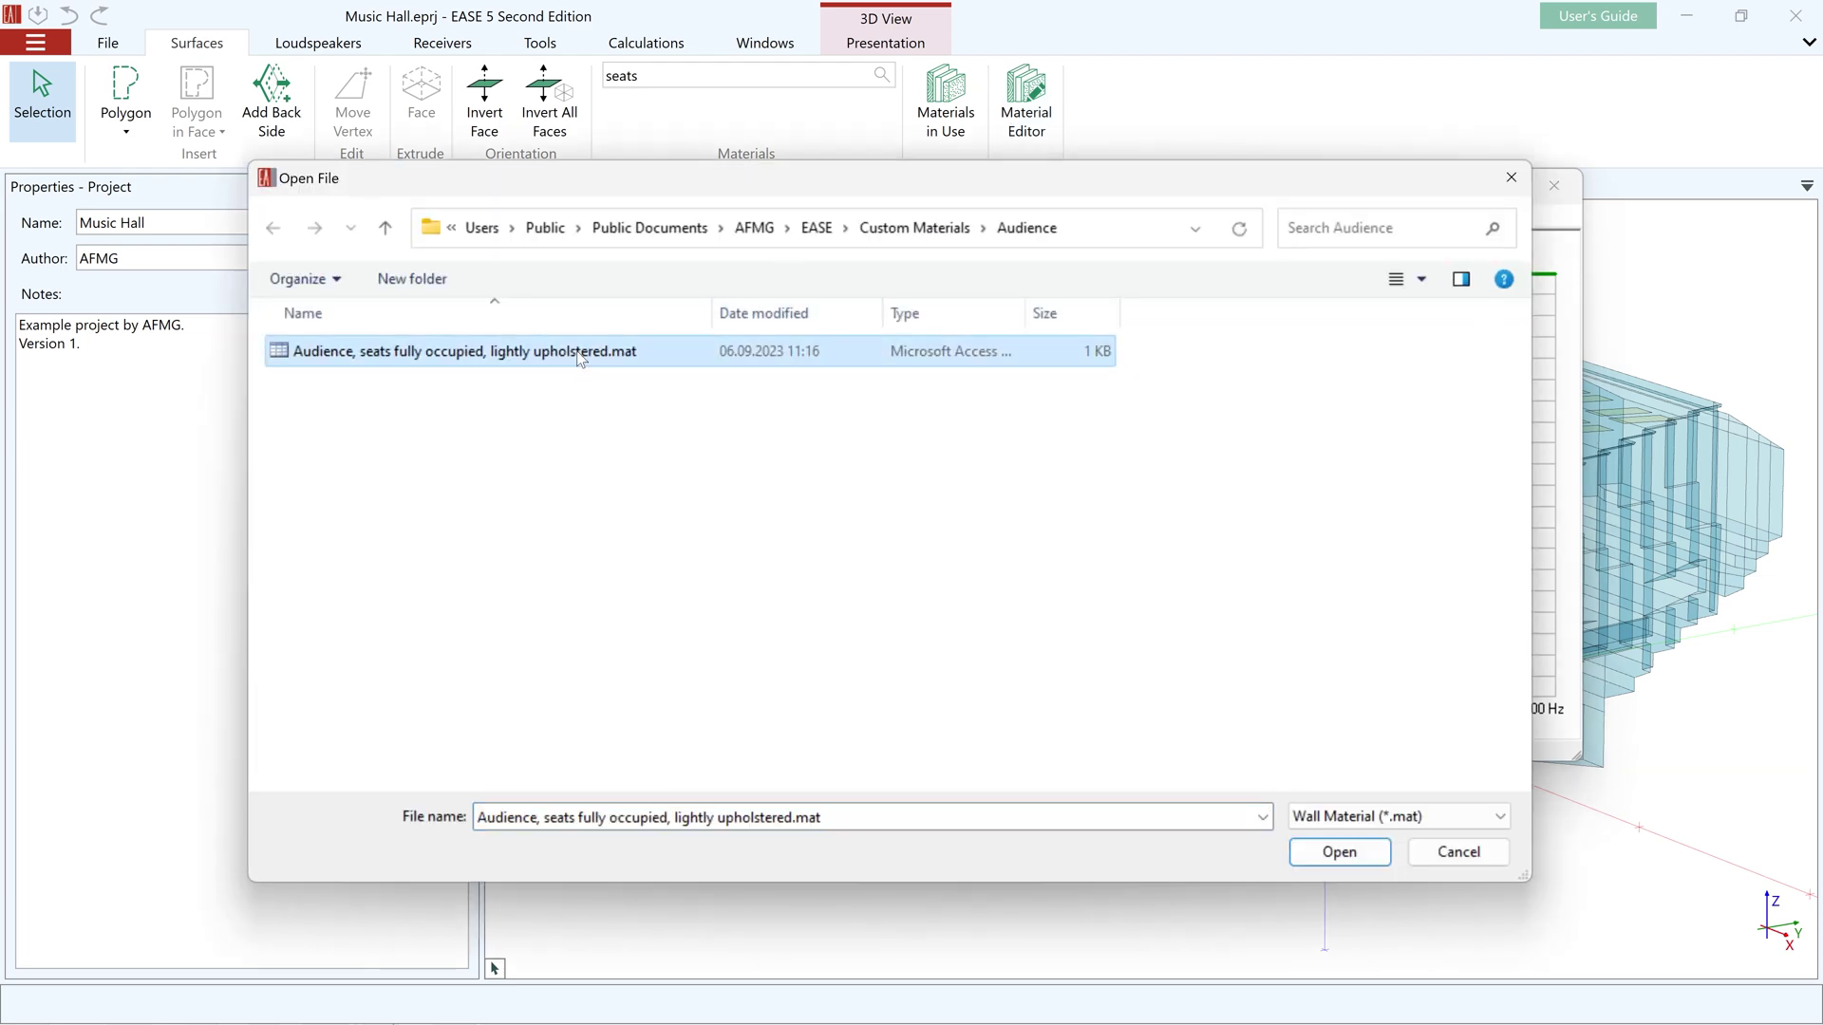
{"action": "left_click", "coordinate": [1339, 851]}
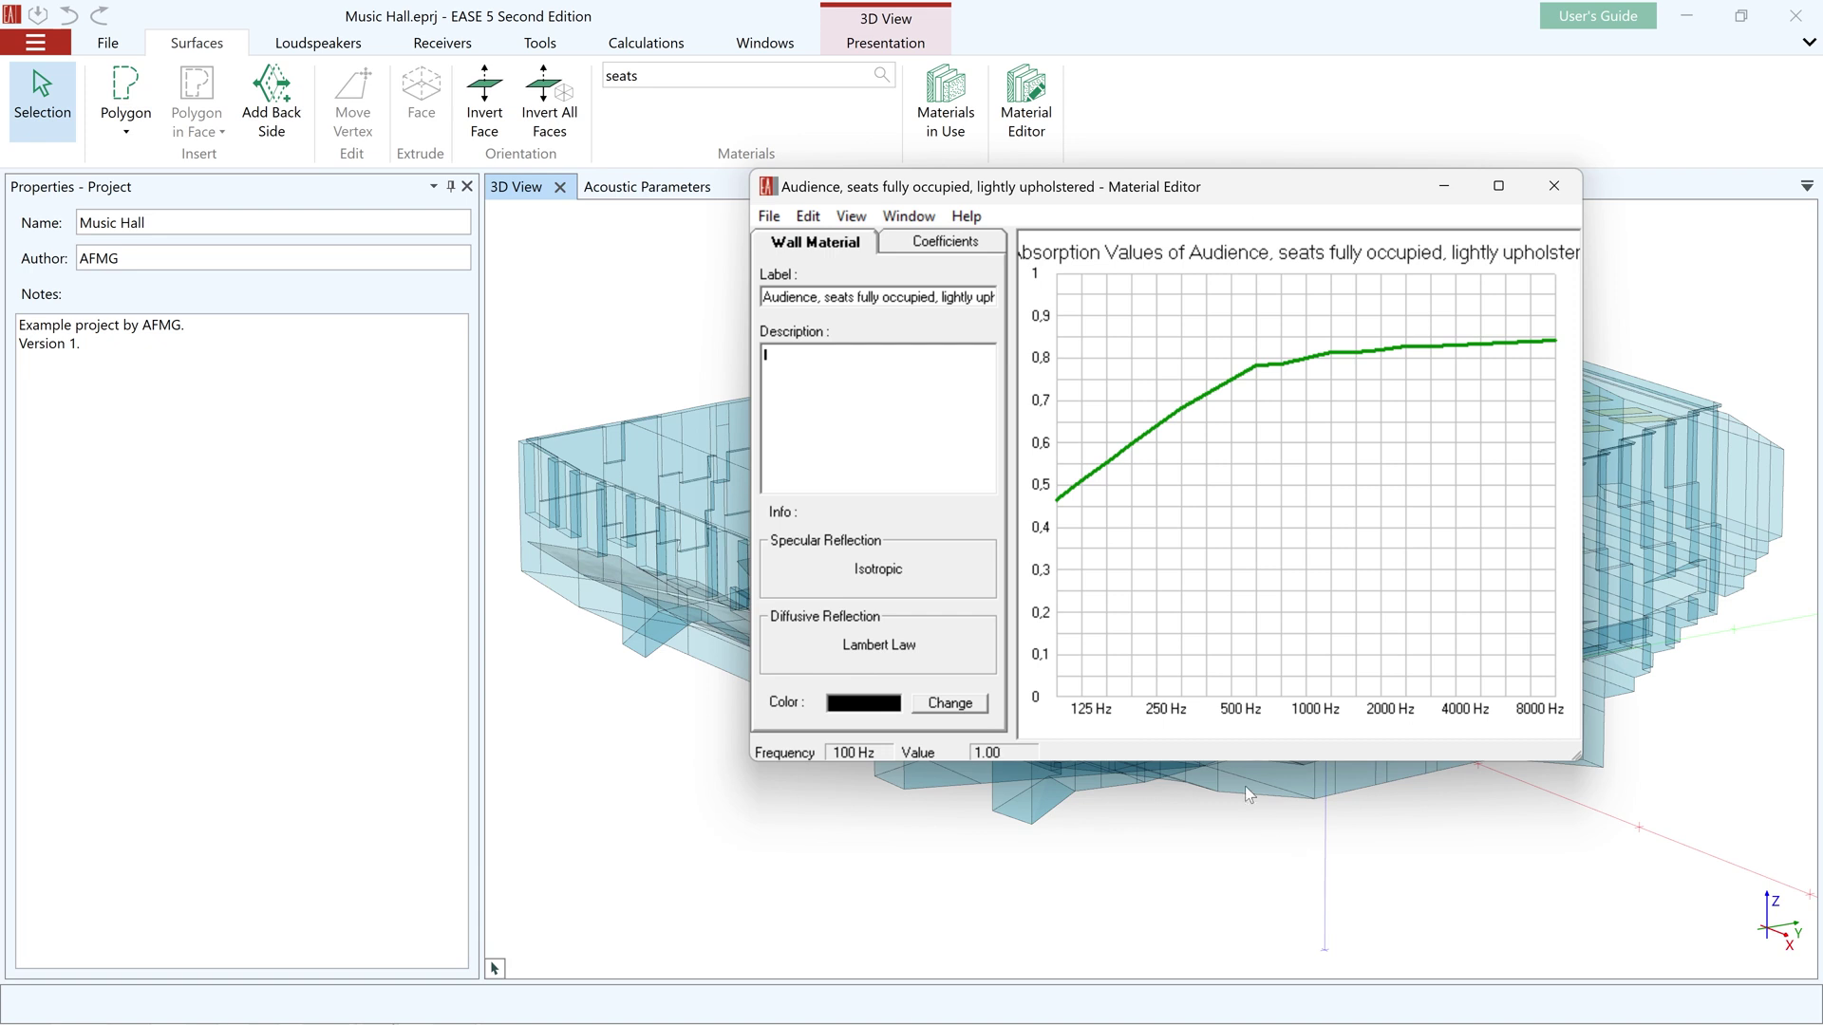
{"action": "left_click", "coordinate": [850, 222]}
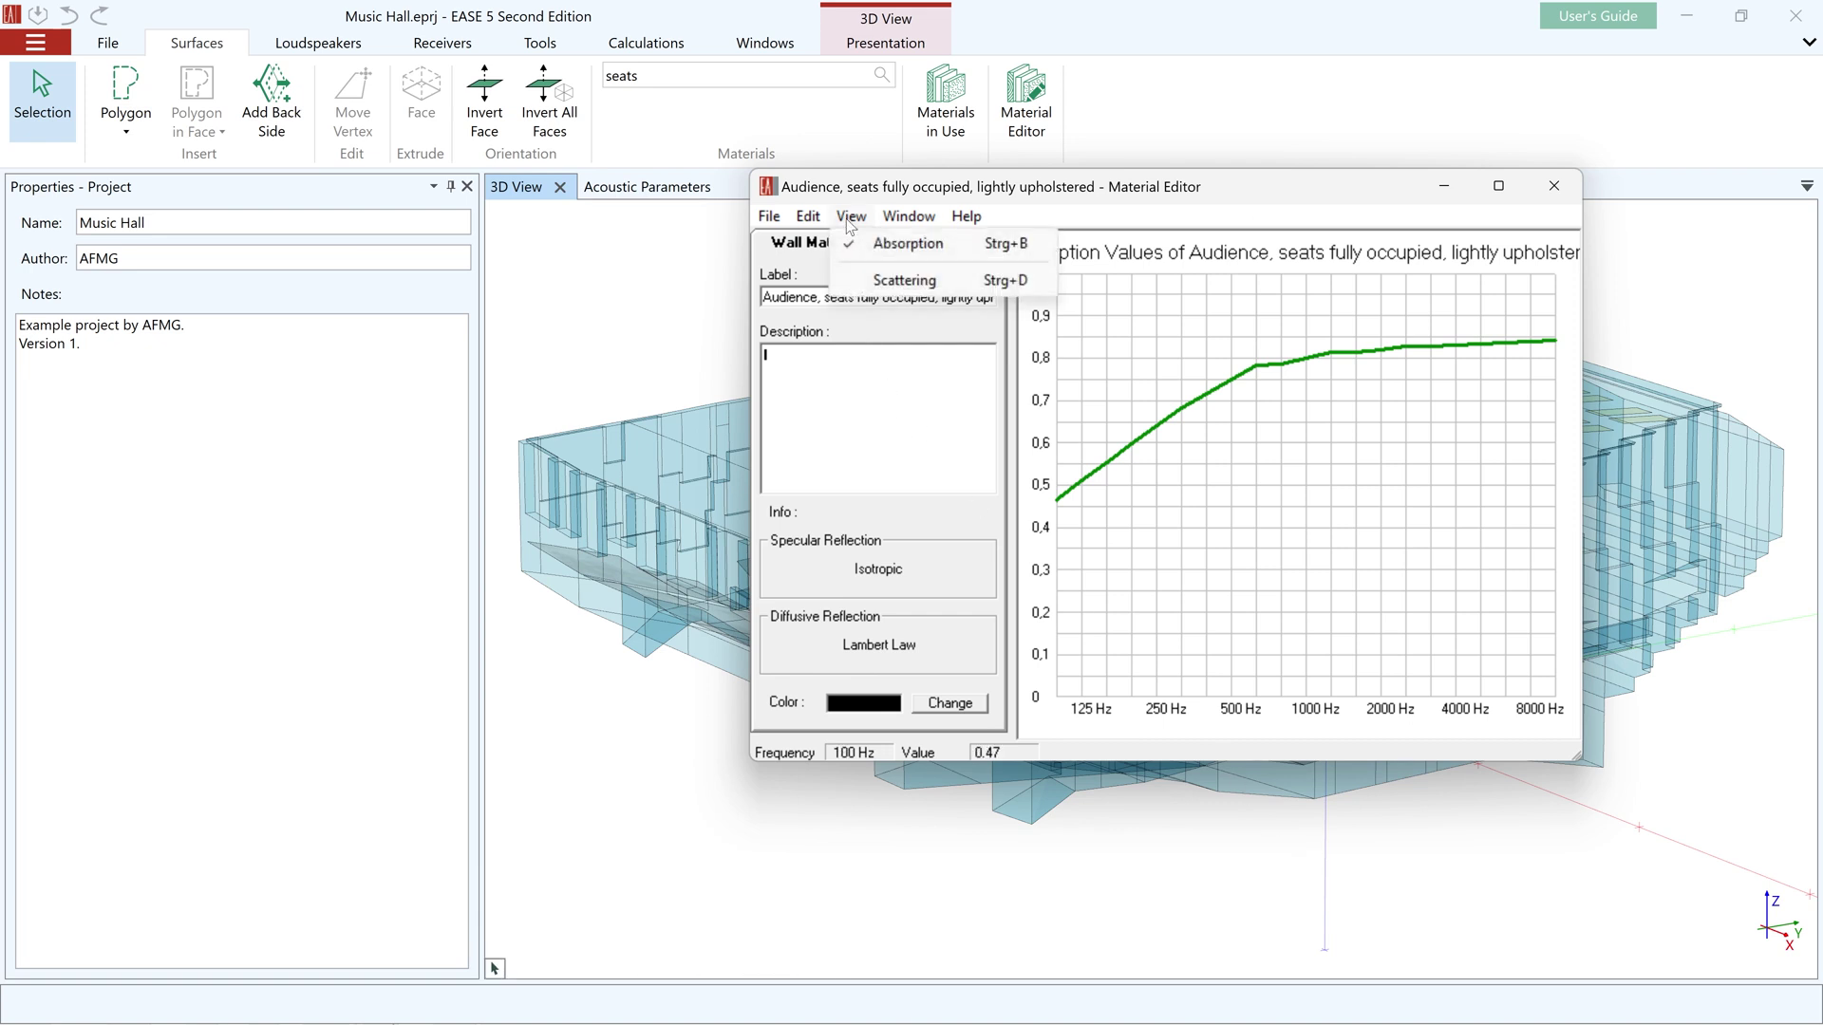
{"action": "left_click", "coordinate": [944, 280]}
{"action": "left_click", "coordinate": [971, 246]}
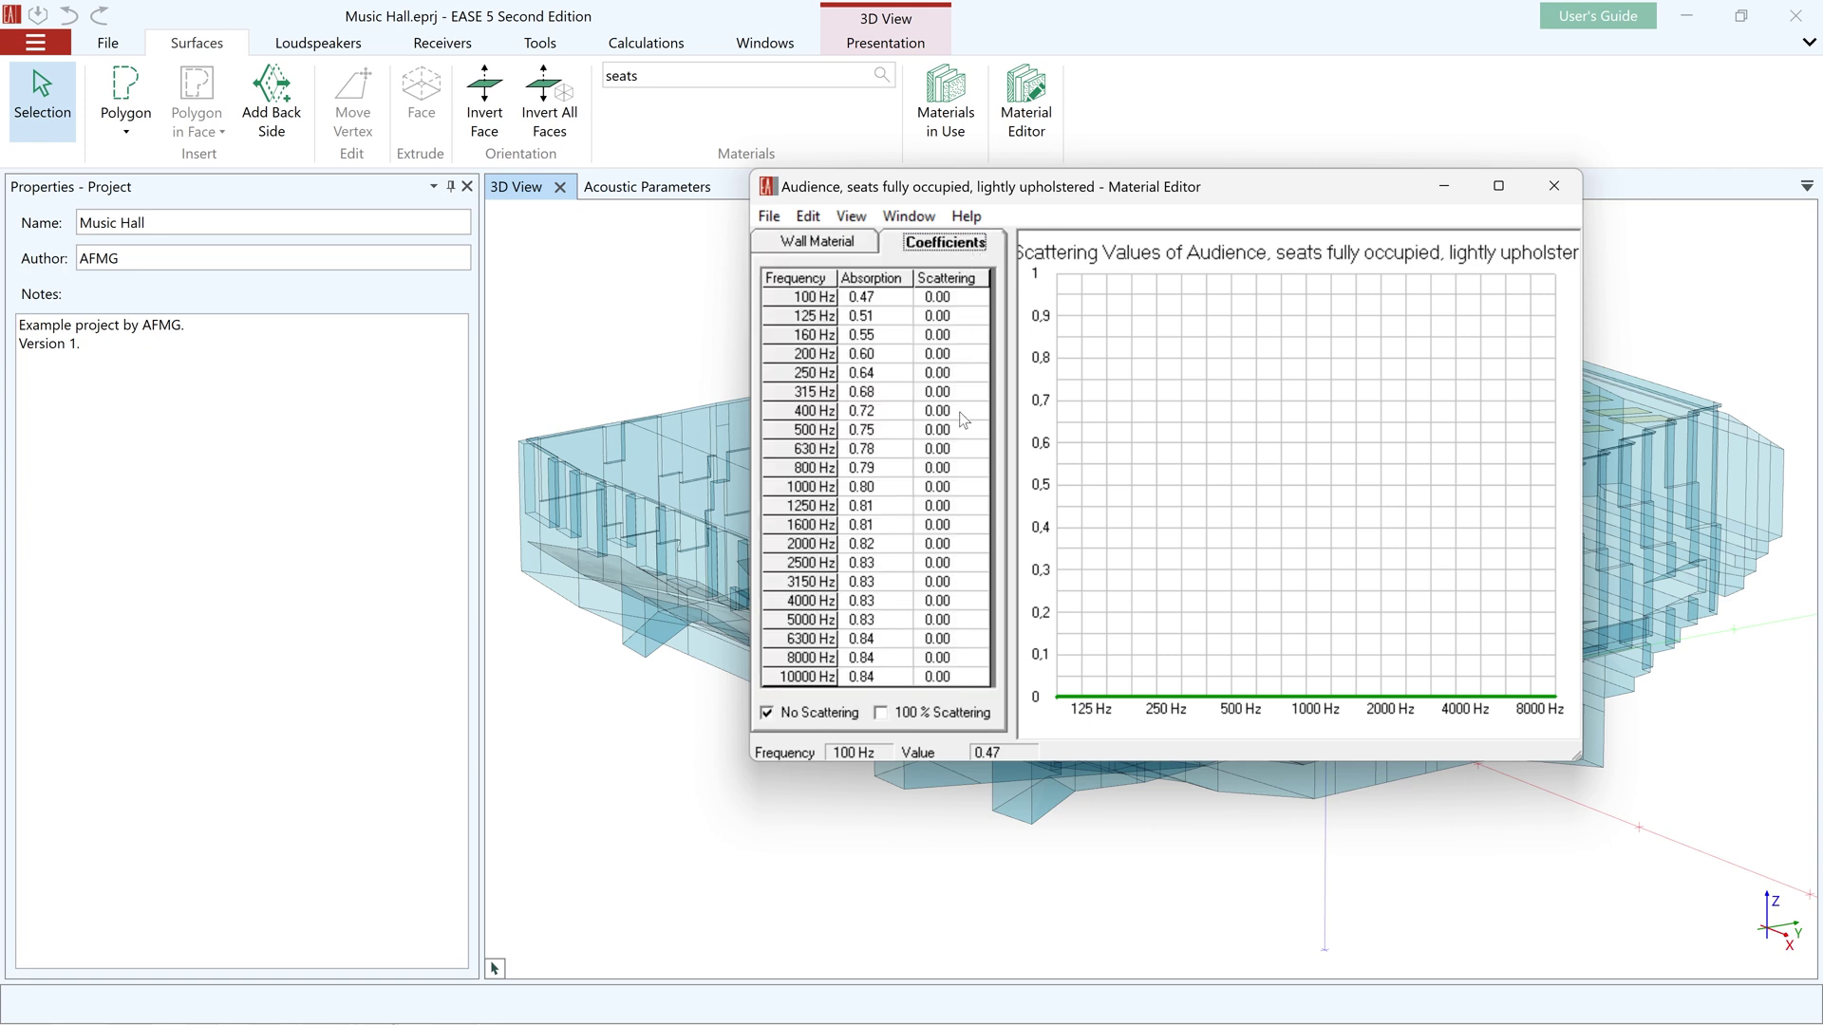
Calculate scattering using the Occupied Seating Area estimate
{"action": "left_click", "coordinate": [815, 224]}
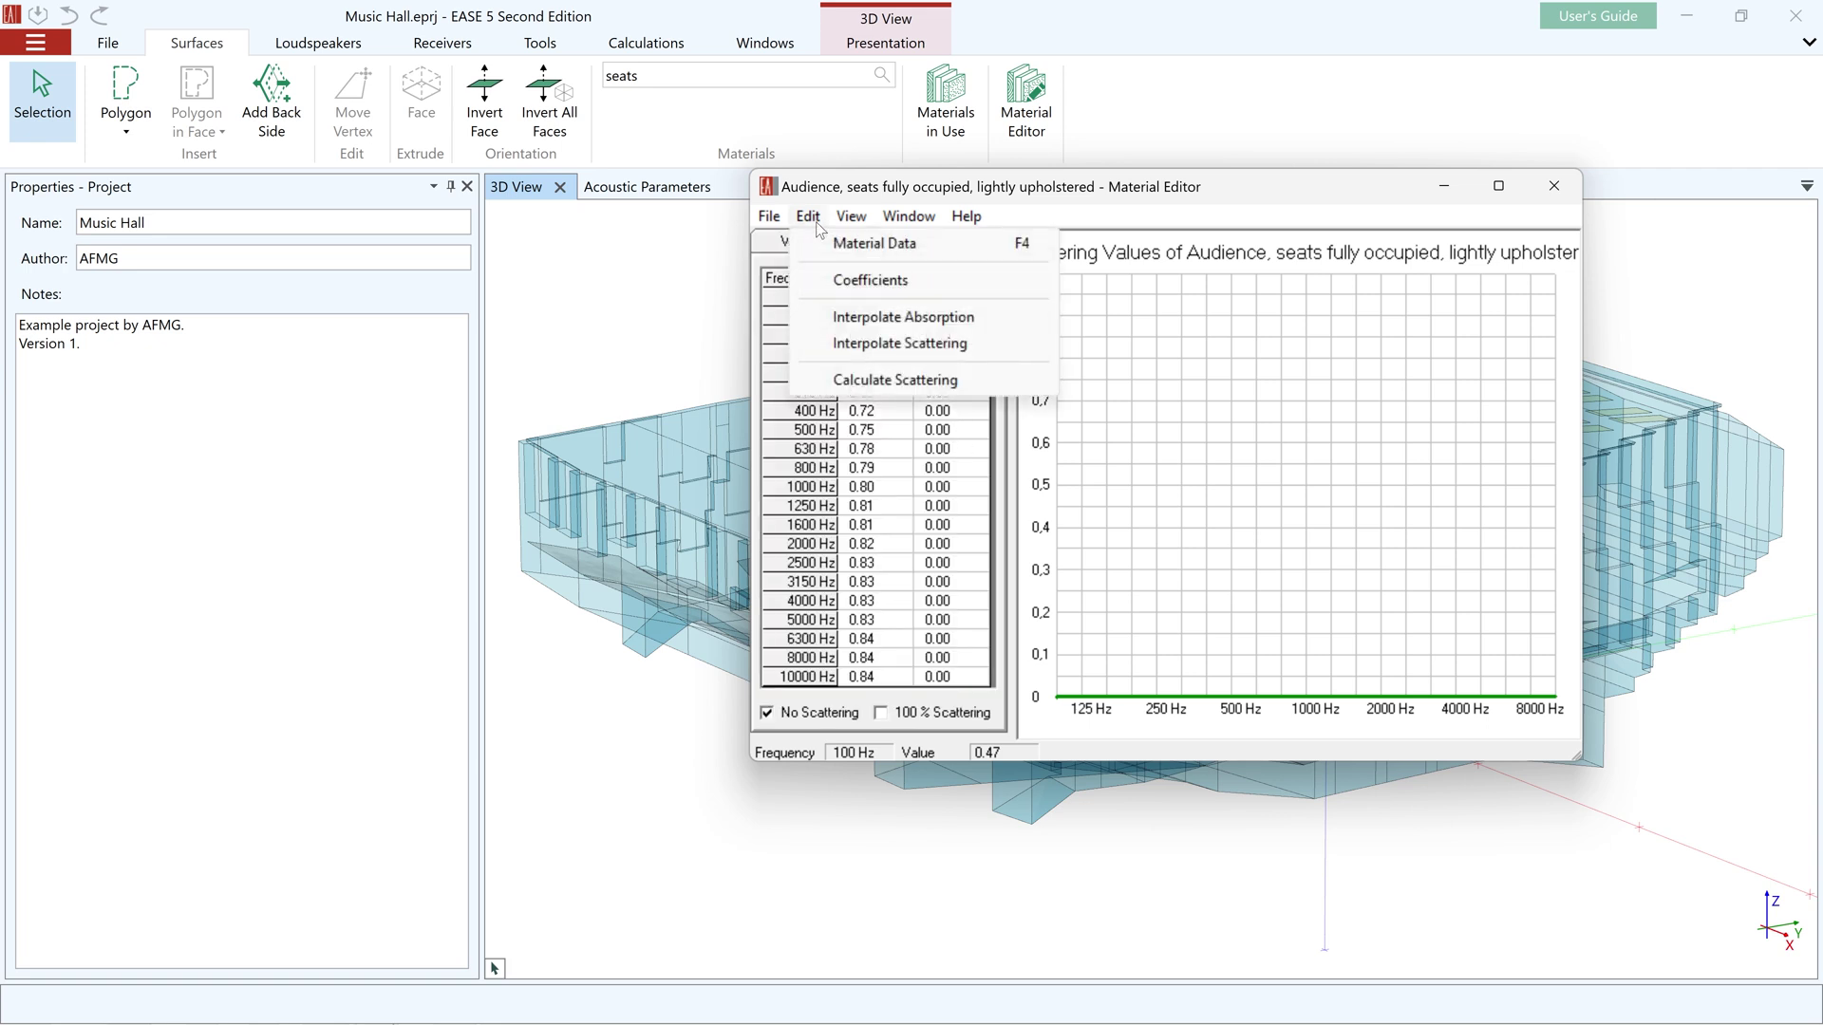
{"action": "left_click", "coordinate": [833, 380]}
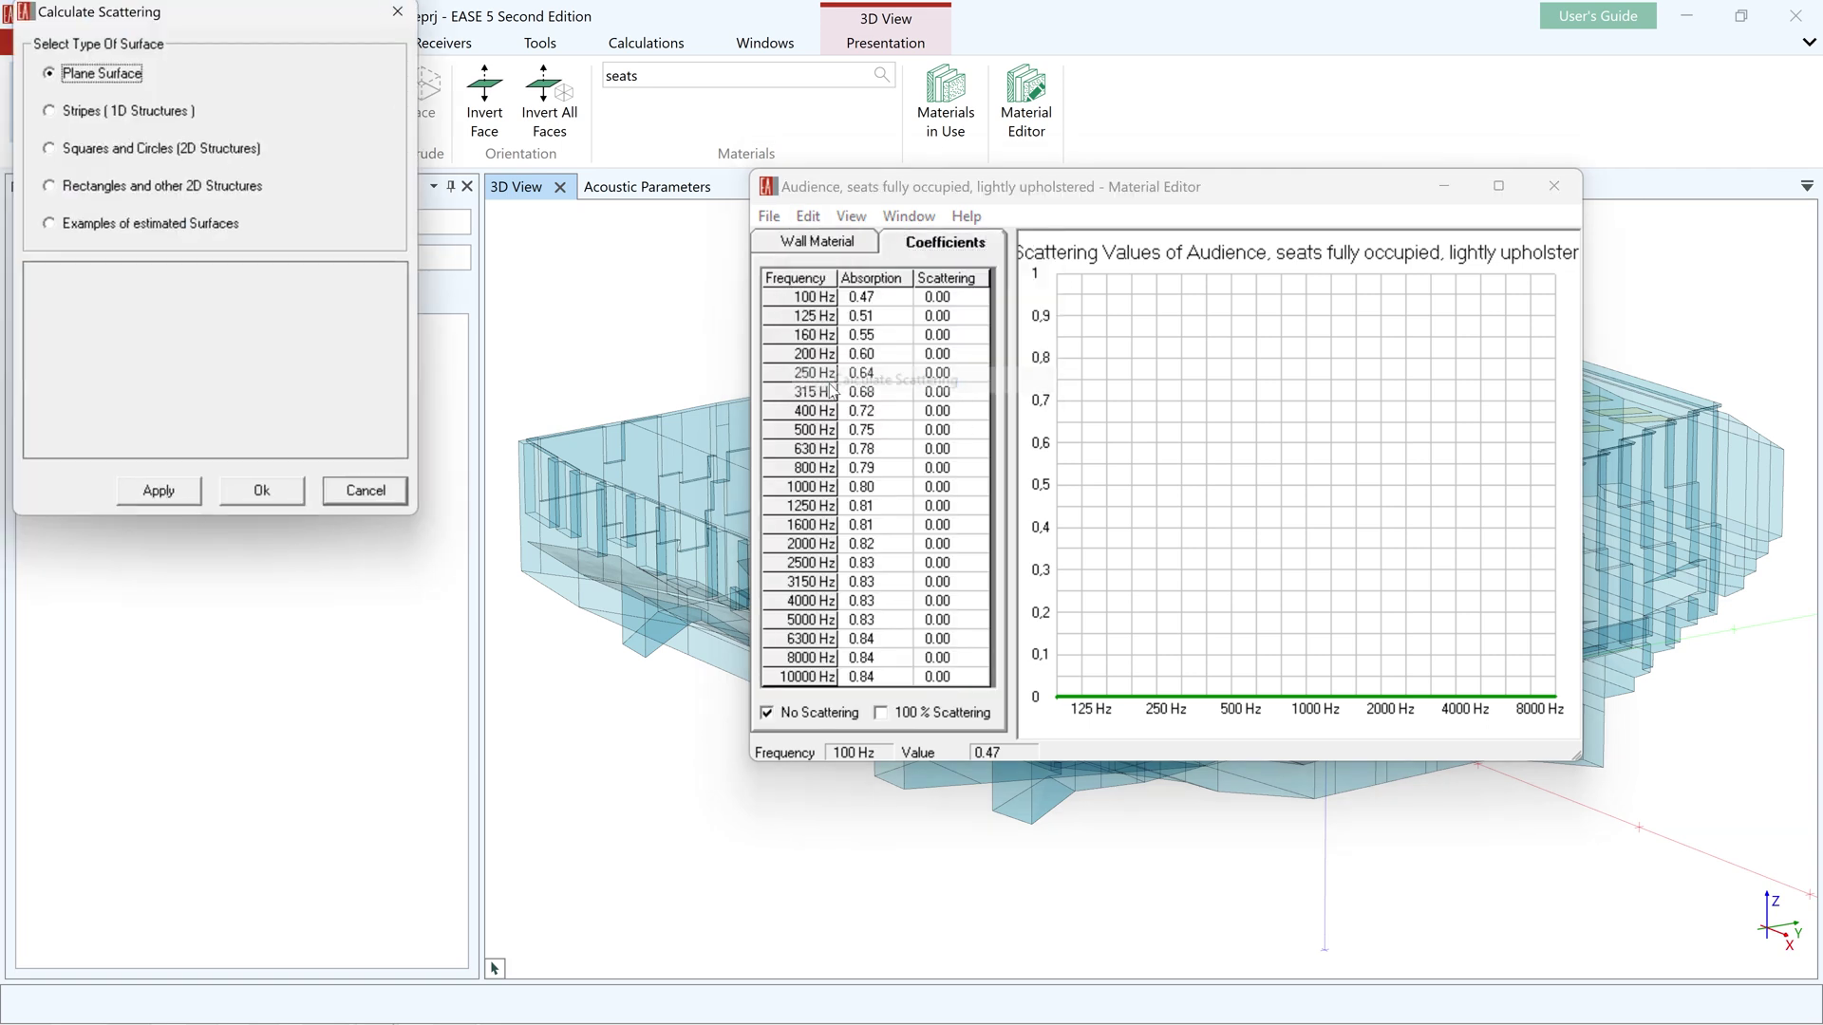
{"action": "left_click", "coordinate": [94, 225]}
{"action": "left_click", "coordinate": [53, 351]}
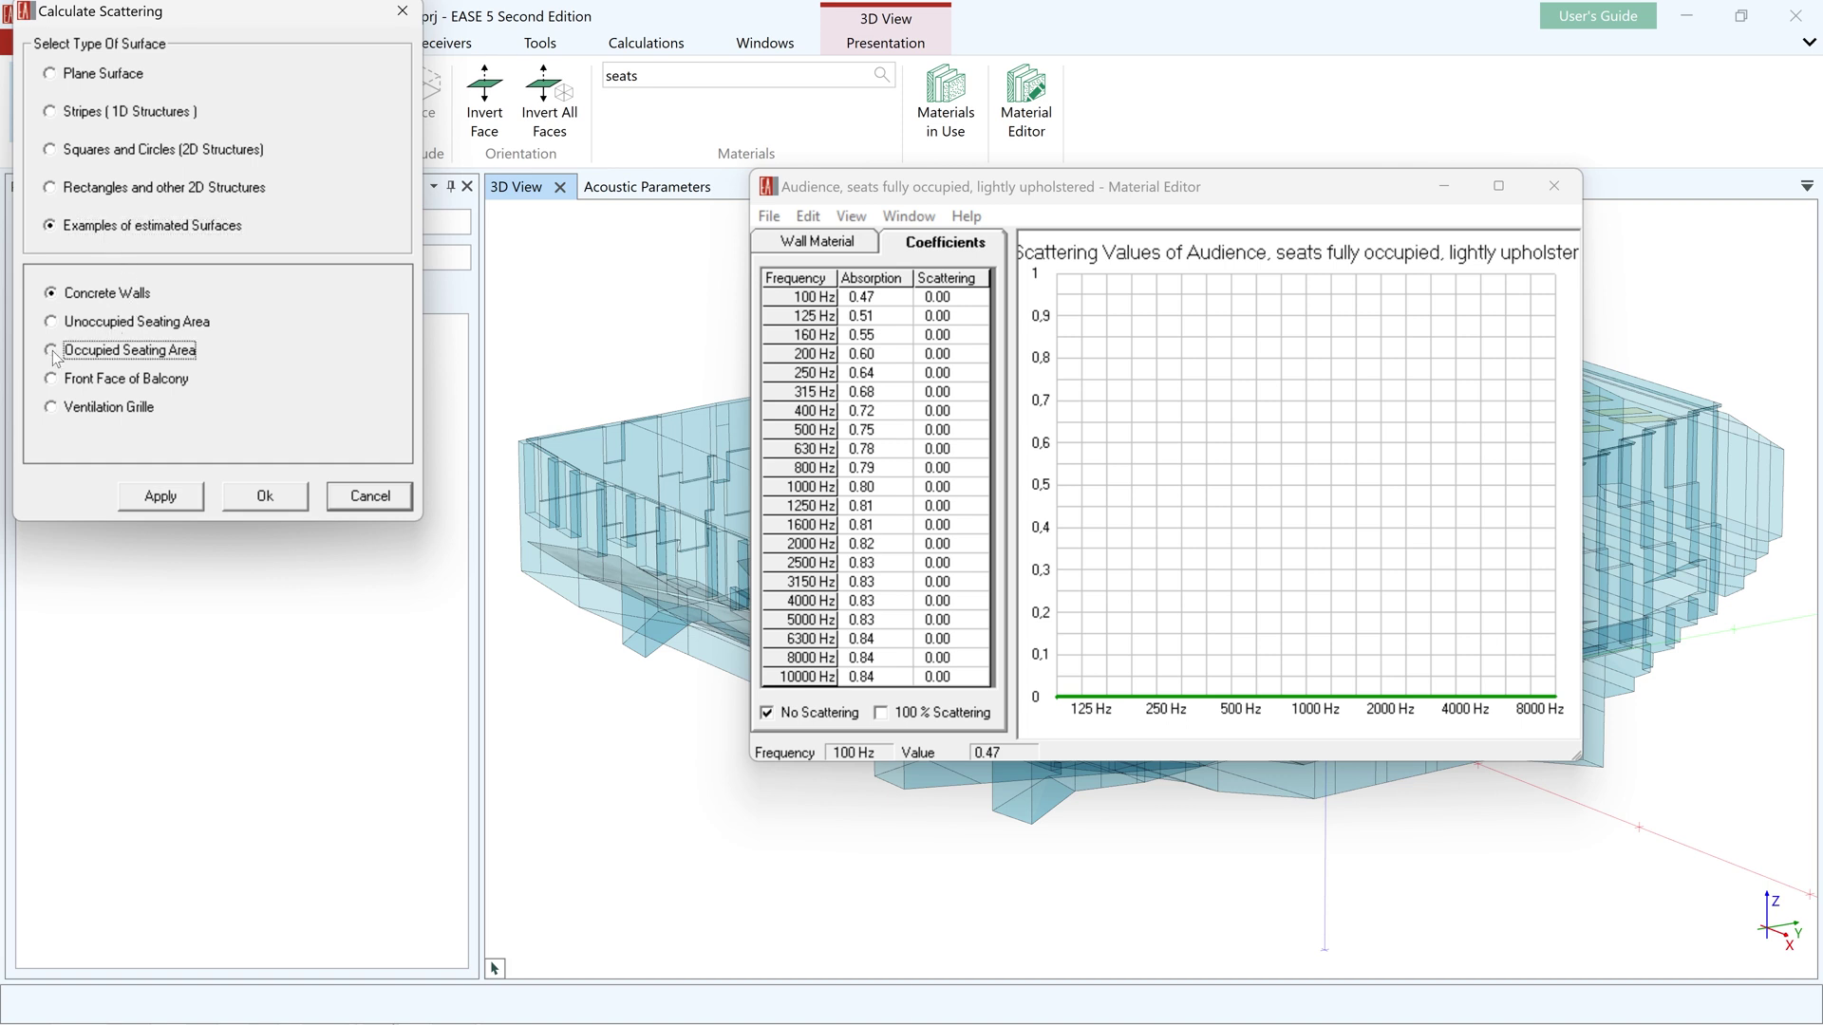
{"action": "left_click", "coordinate": [265, 497]}
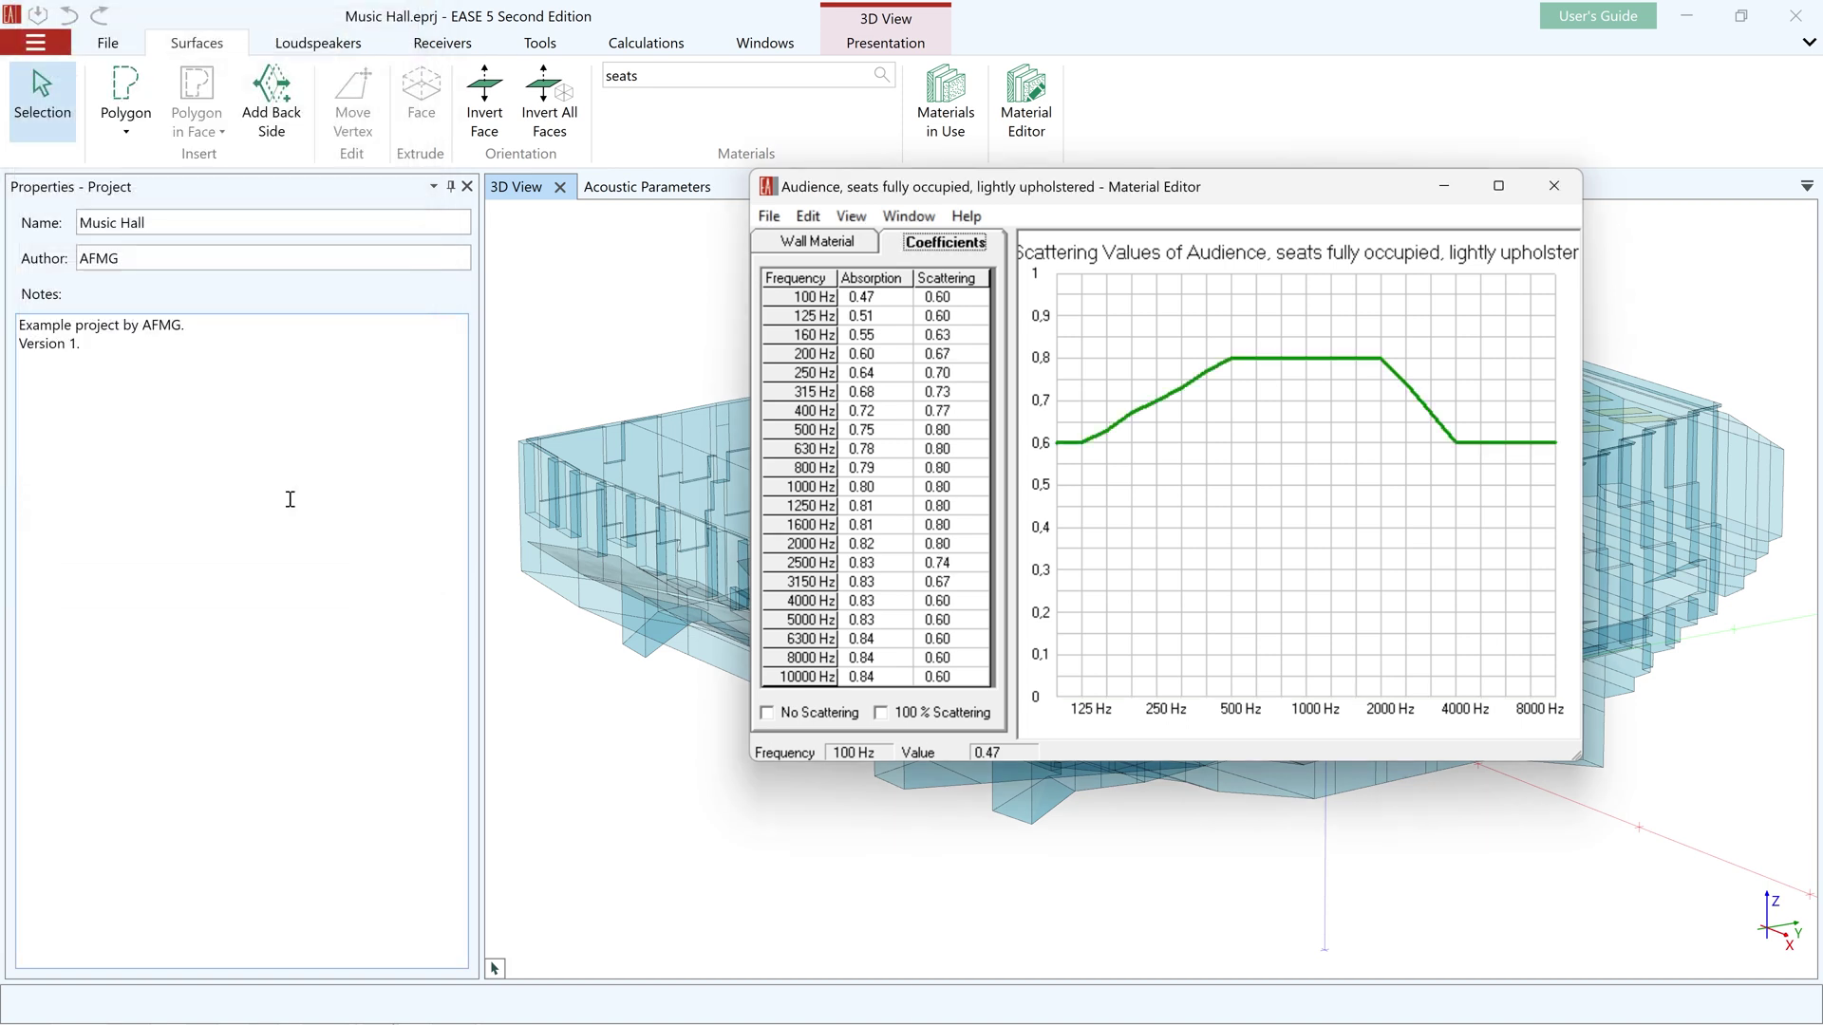
Save the seat material, check it under Custom Database, and launch room mapping
{"action": "left_click", "coordinate": [767, 216]}
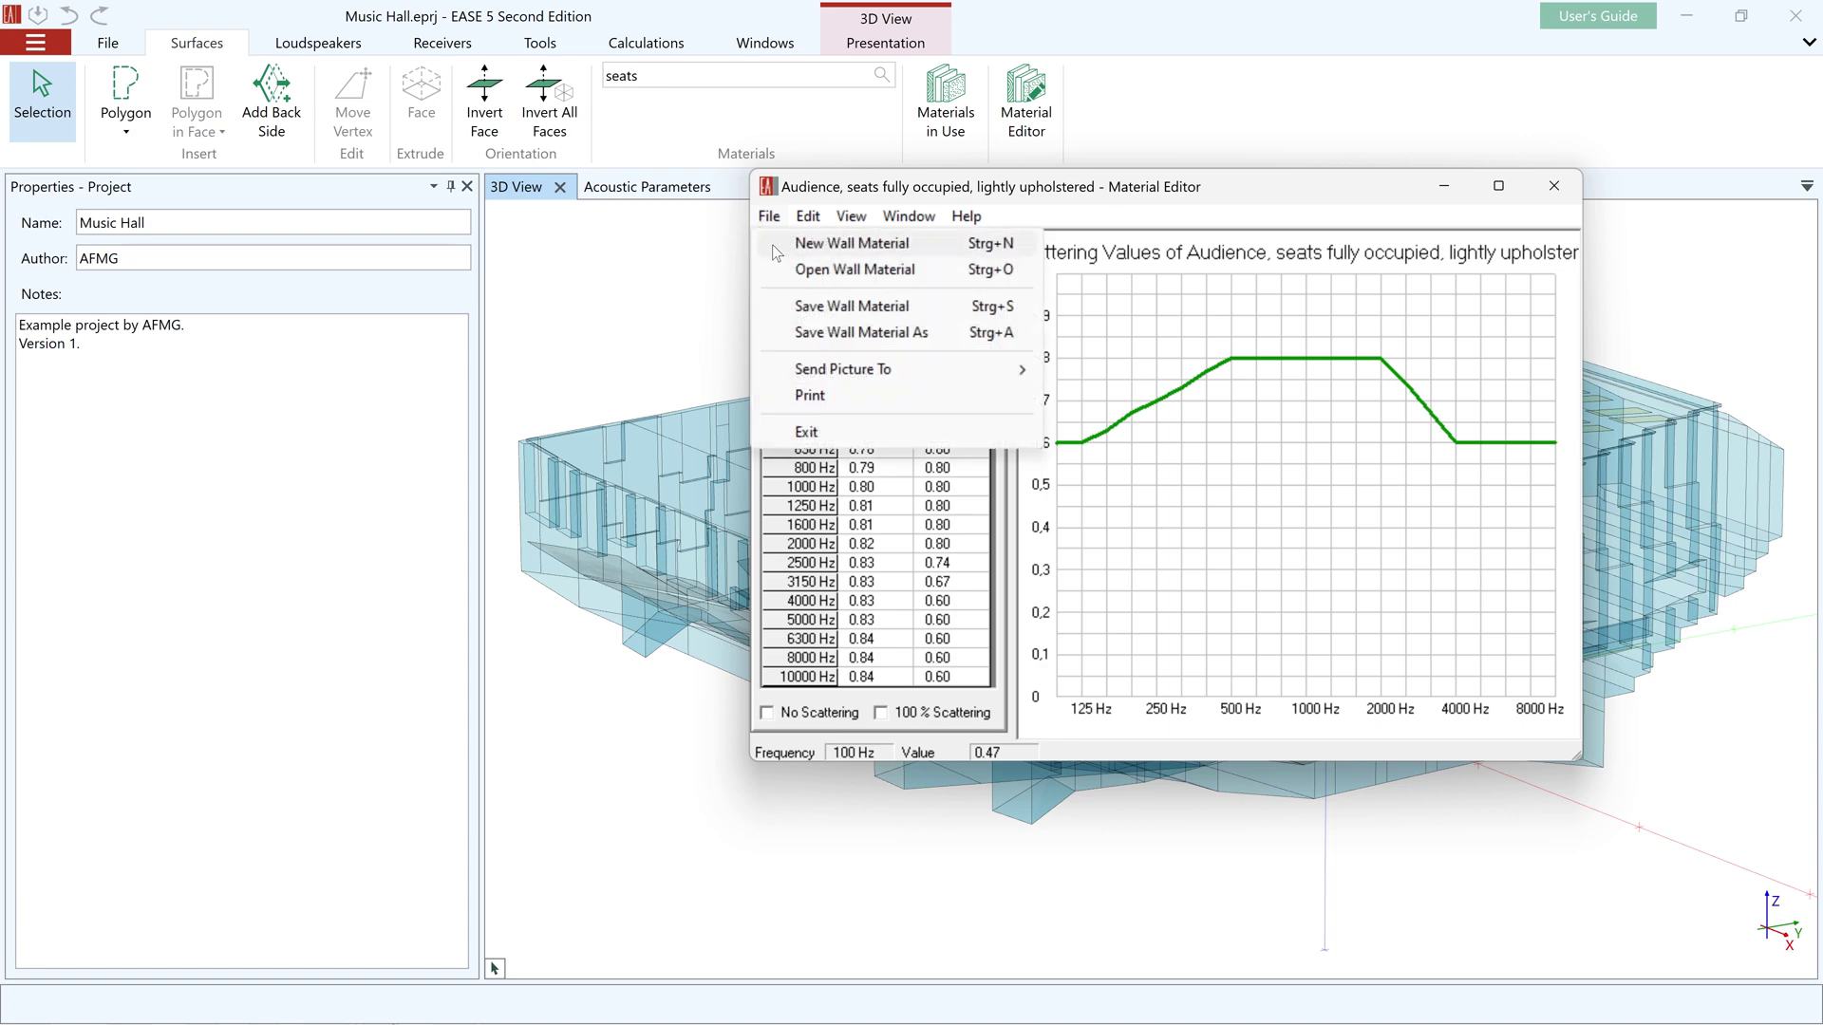
{"action": "left_click", "coordinate": [786, 314]}
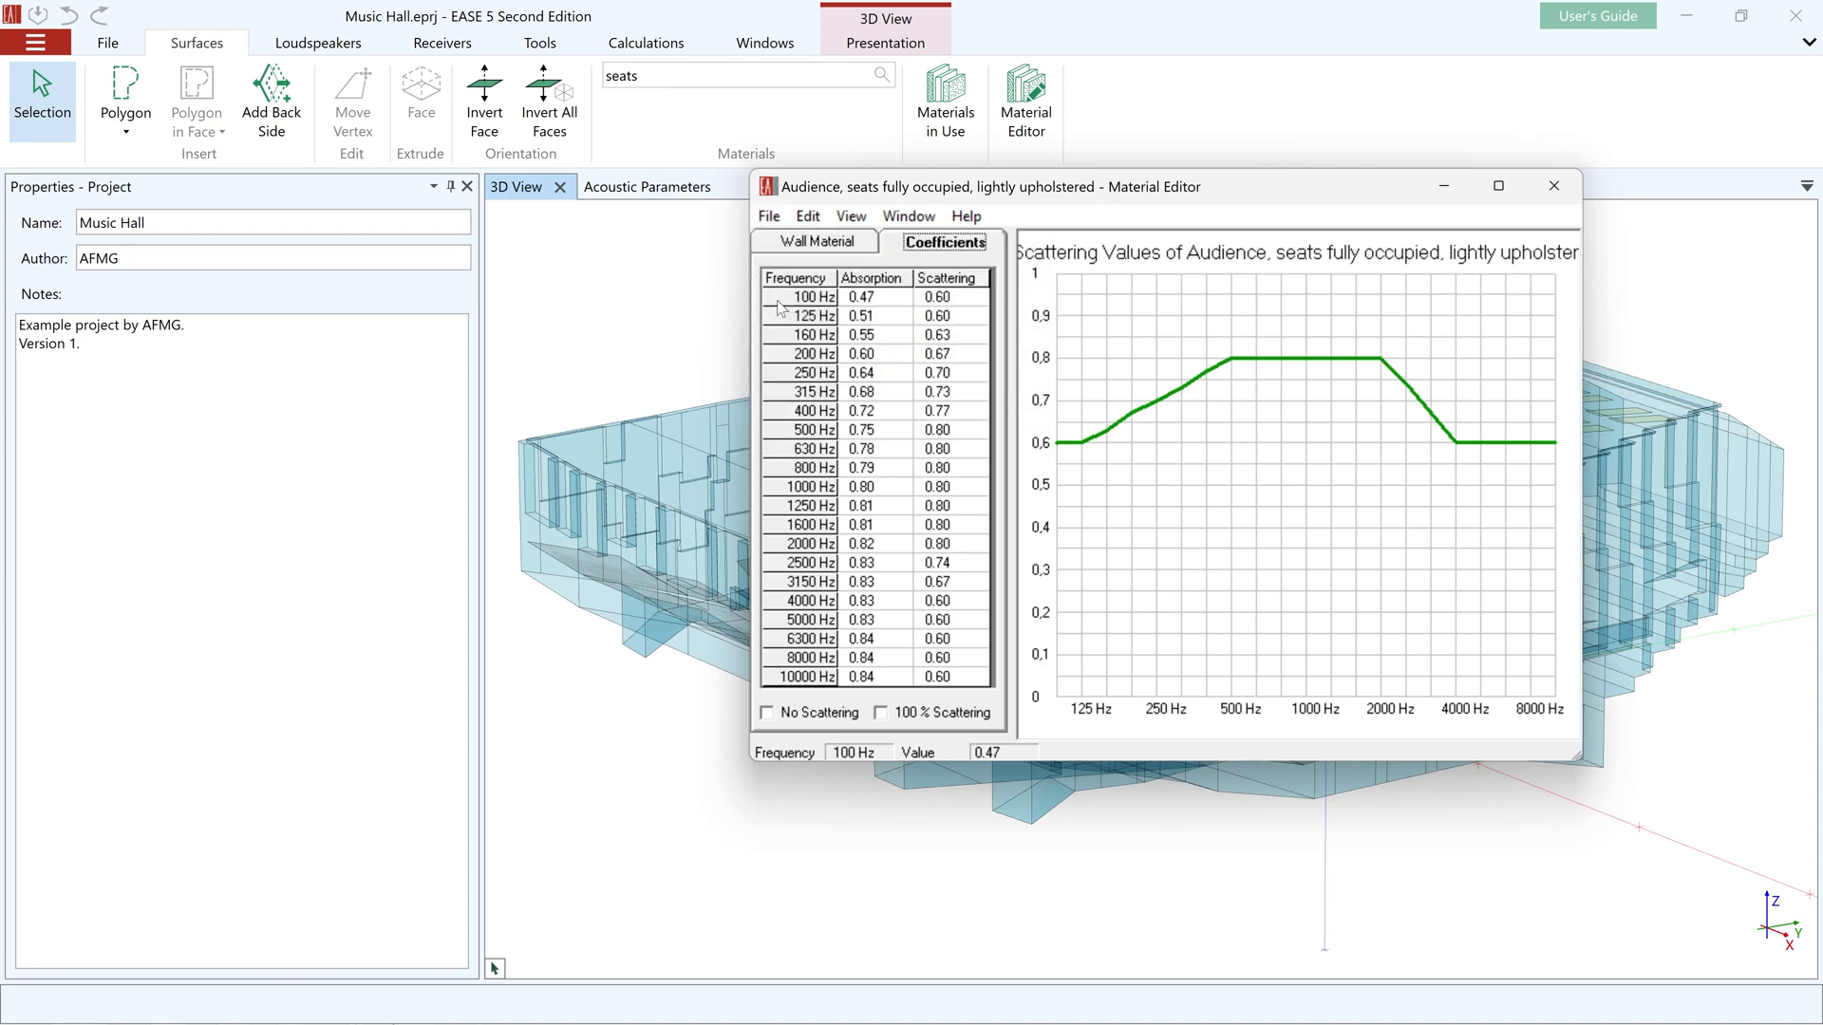
{"action": "left_click", "coordinate": [689, 76]}
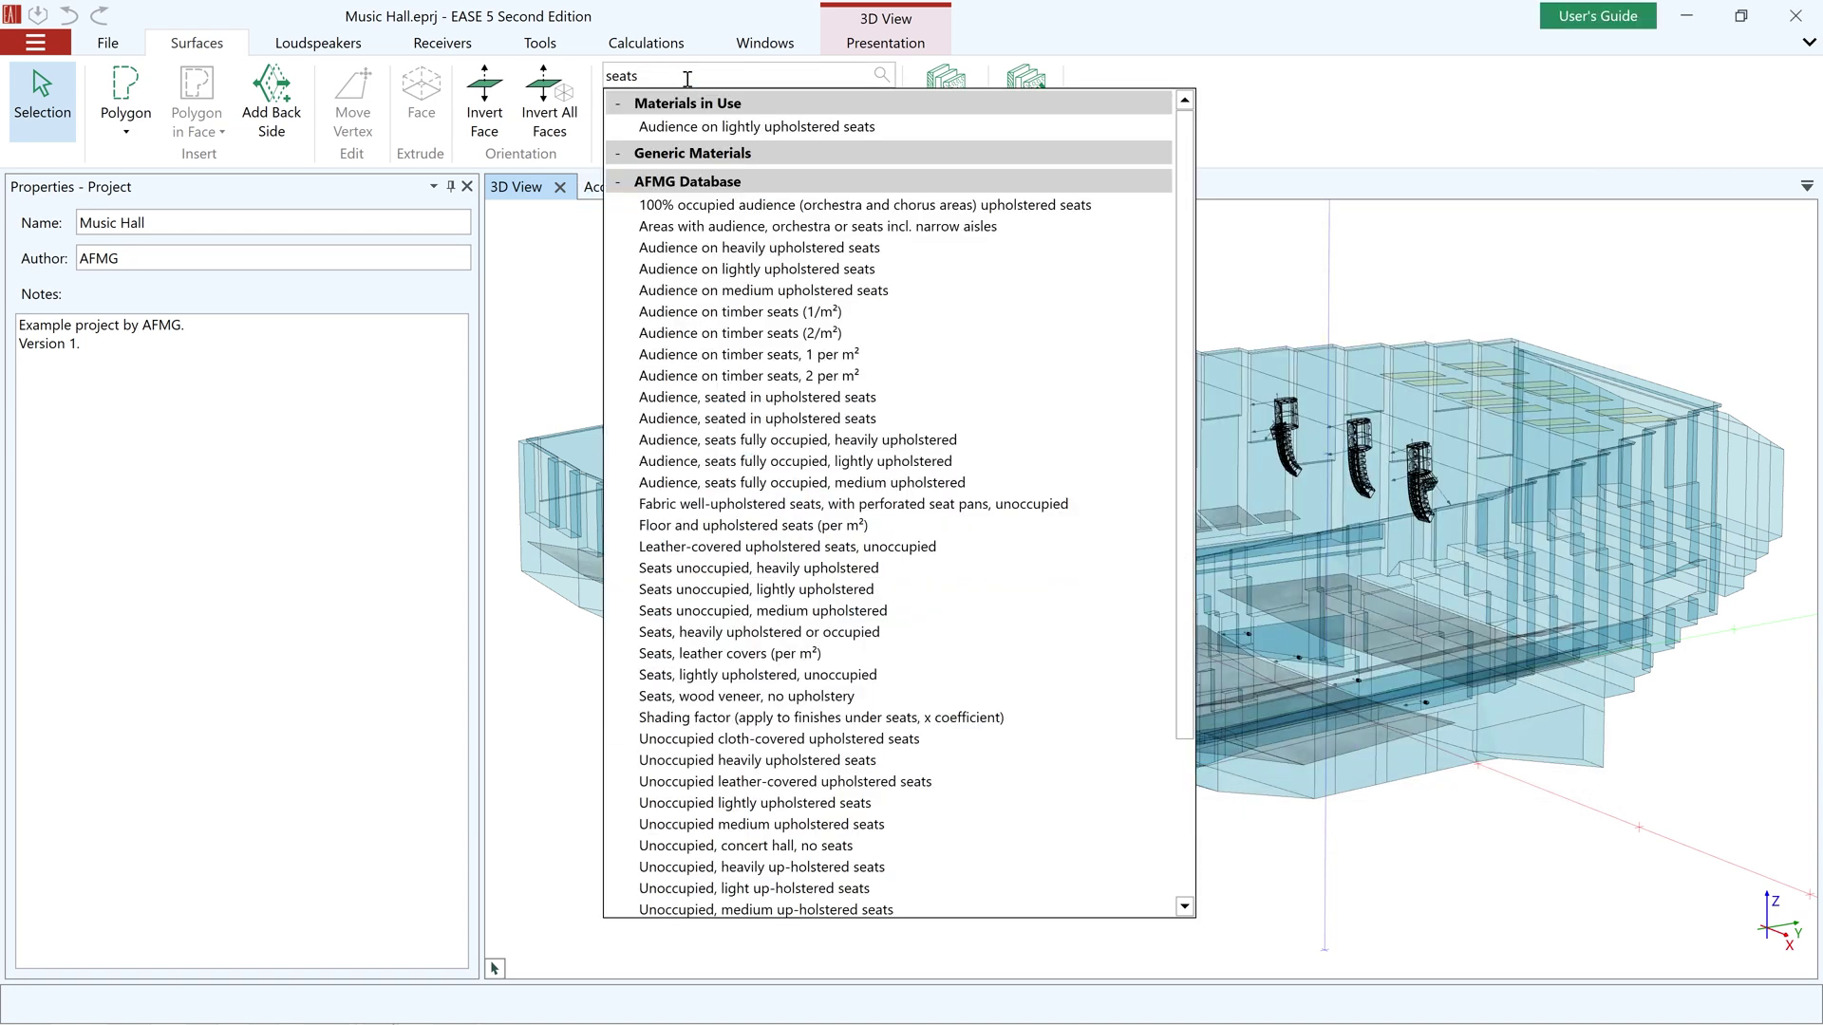
{"action": "left_click", "coordinate": [626, 185]}
{"action": "mouse_move", "coordinate": [724, 240]}
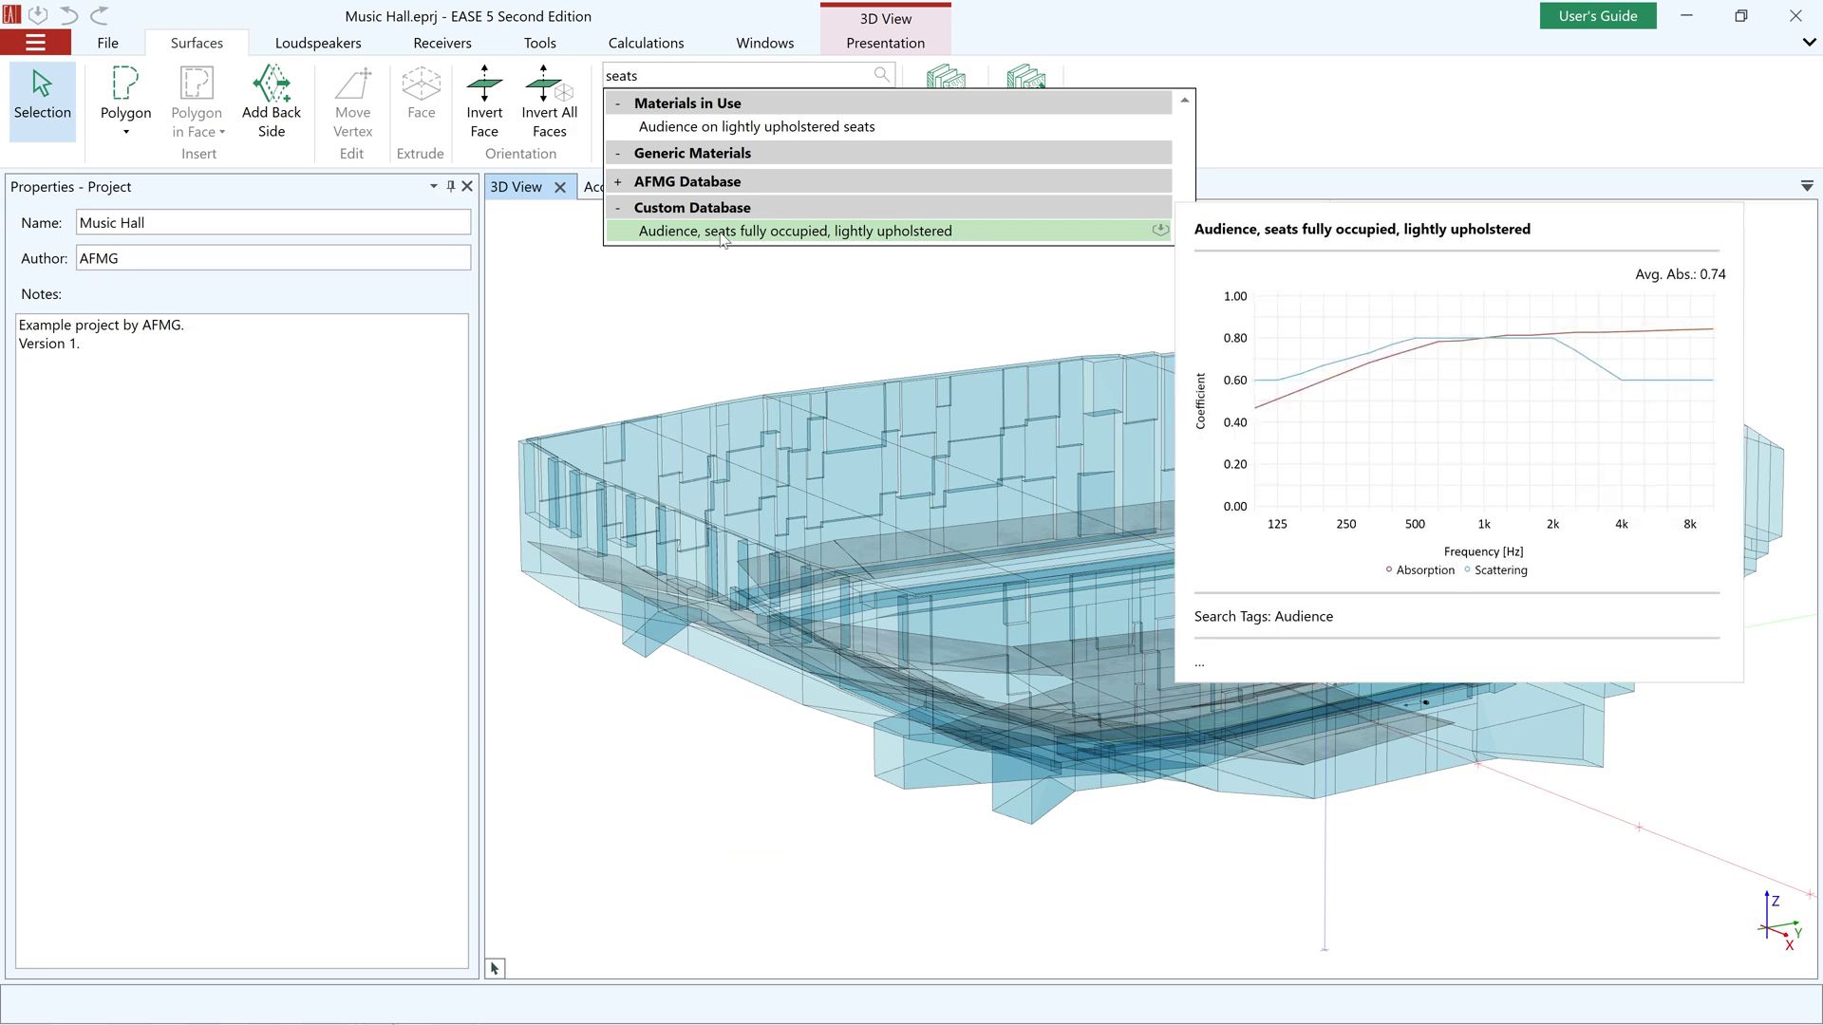
{"action": "left_click", "coordinate": [646, 43]}
{"action": "left_click", "coordinate": [152, 95]}
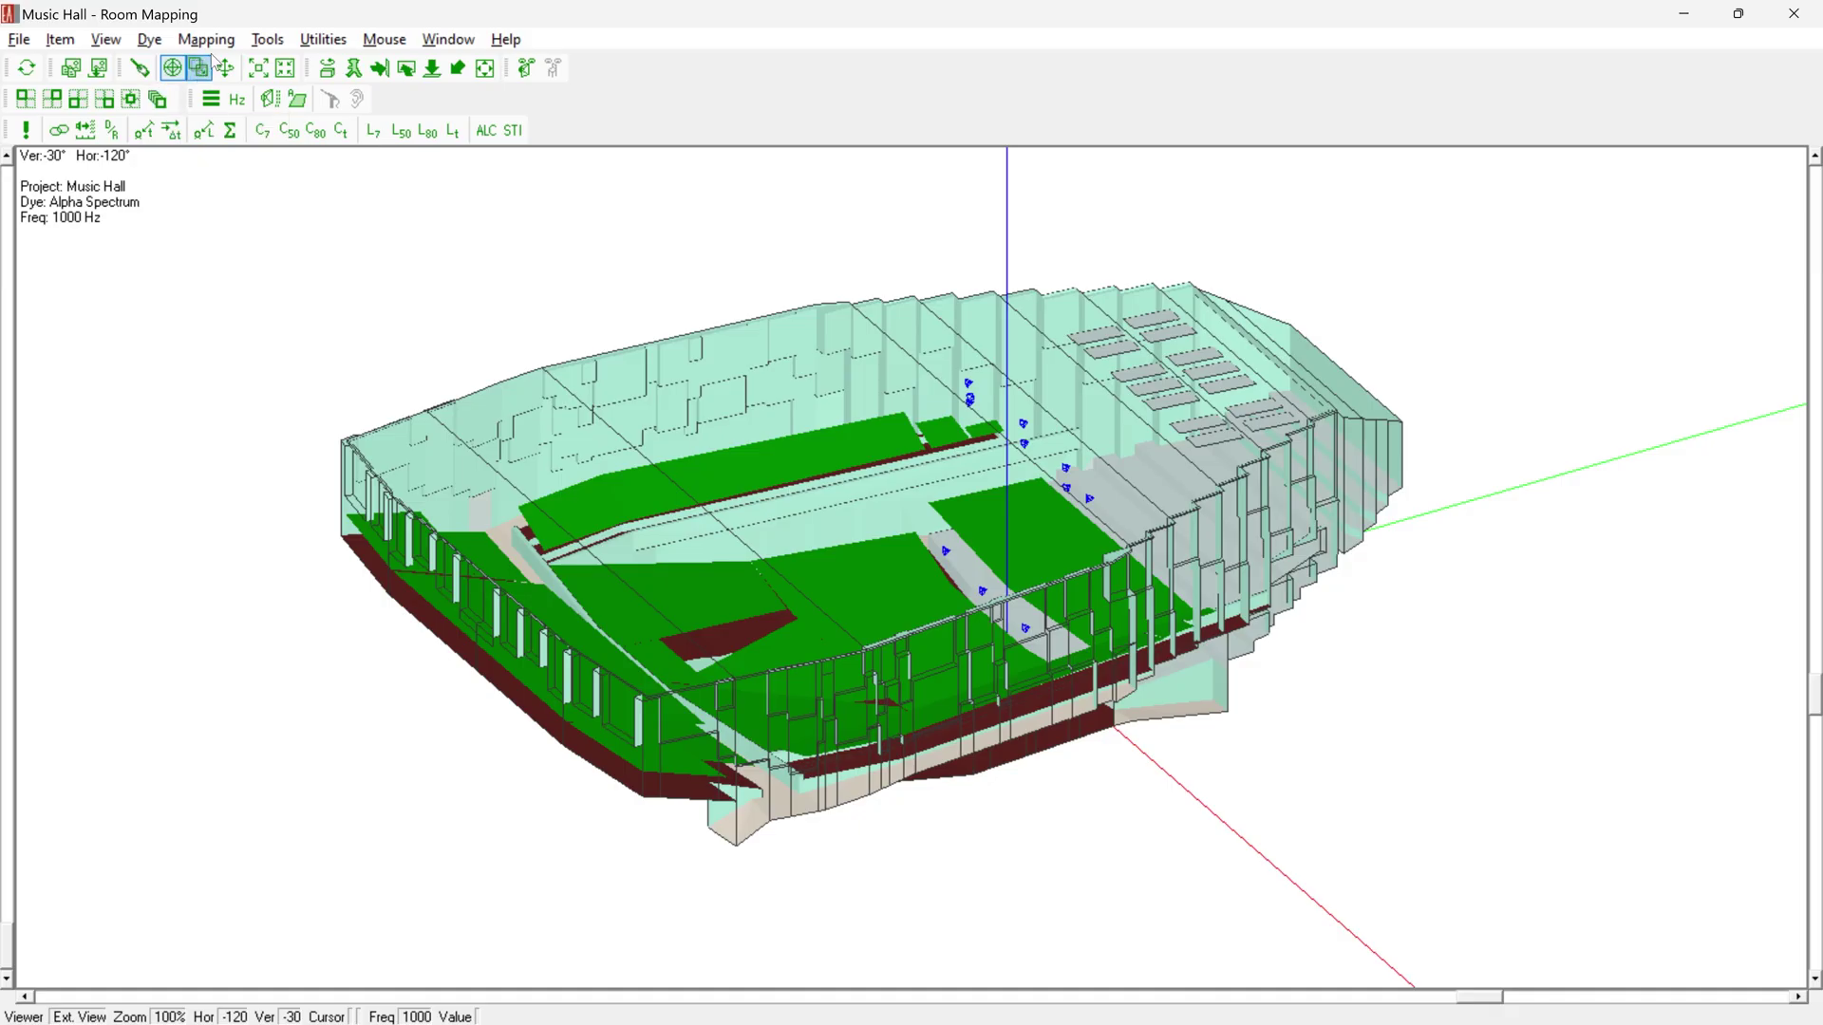
Create an AURA mapping for the Music Hall and list the default scattering values on the Calculation tab
{"action": "left_click", "coordinate": [206, 39]}
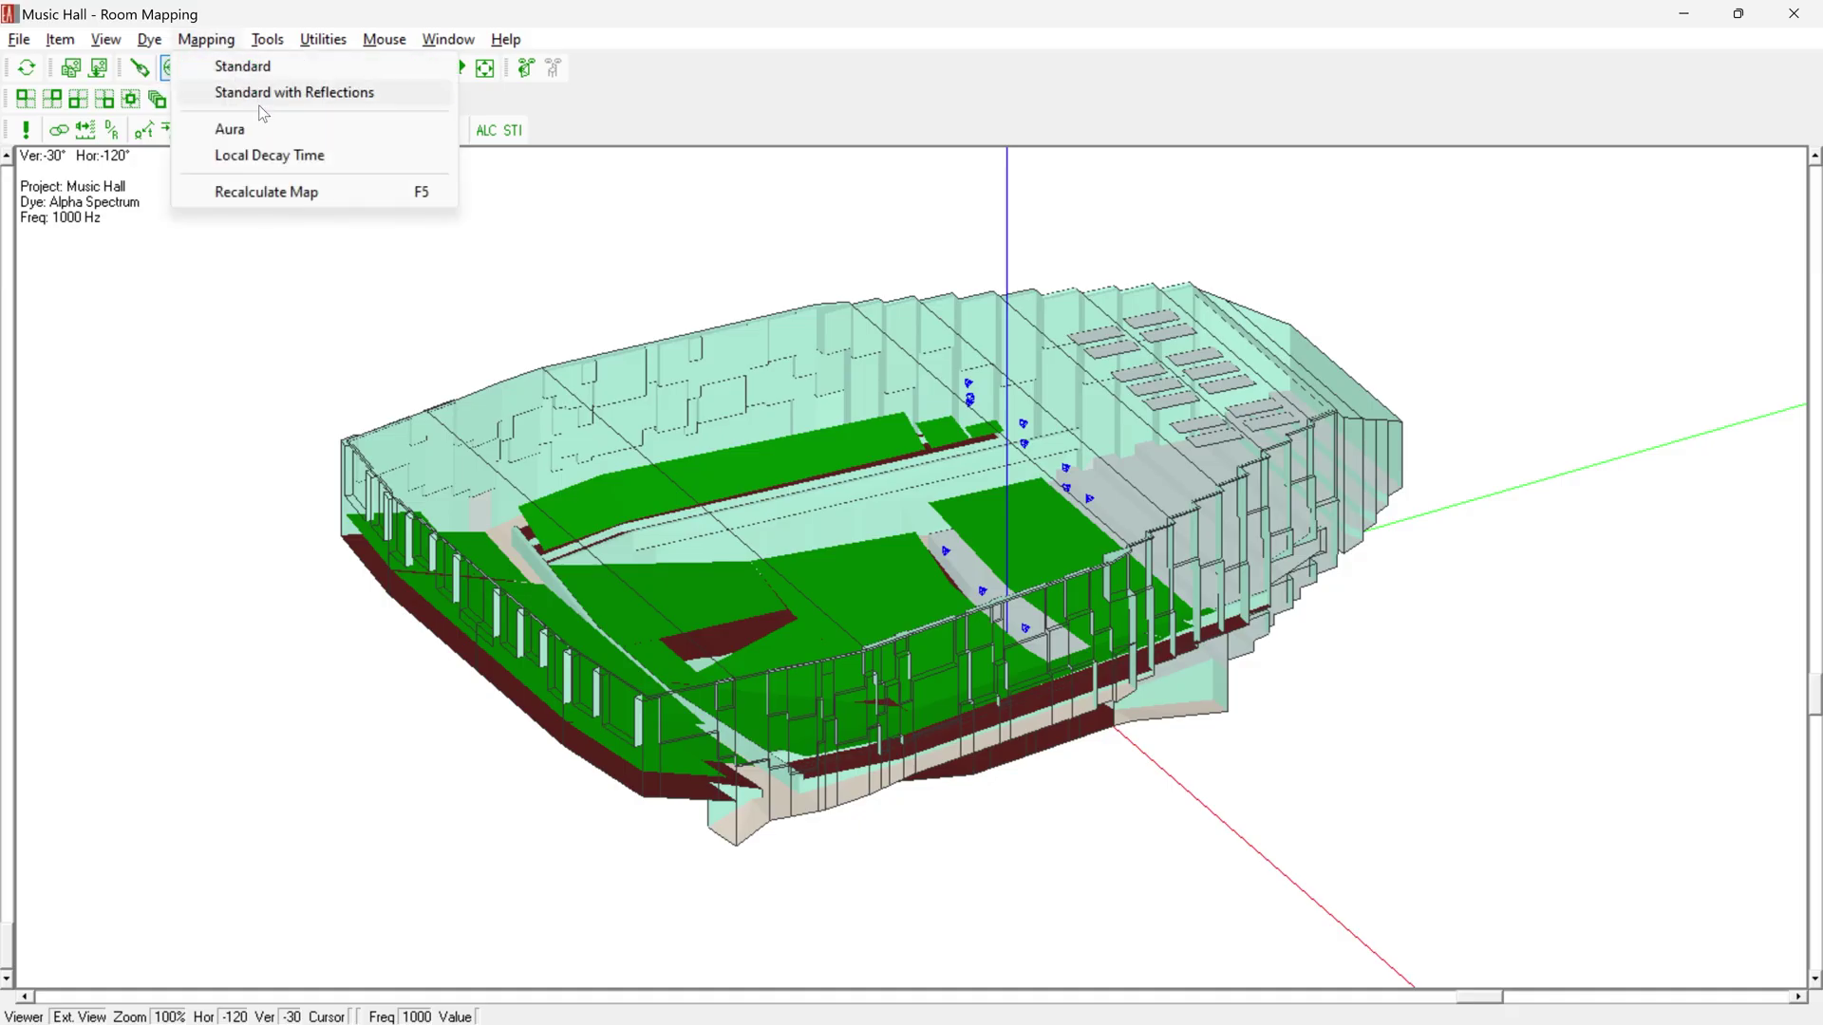
{"action": "left_click", "coordinate": [281, 132]}
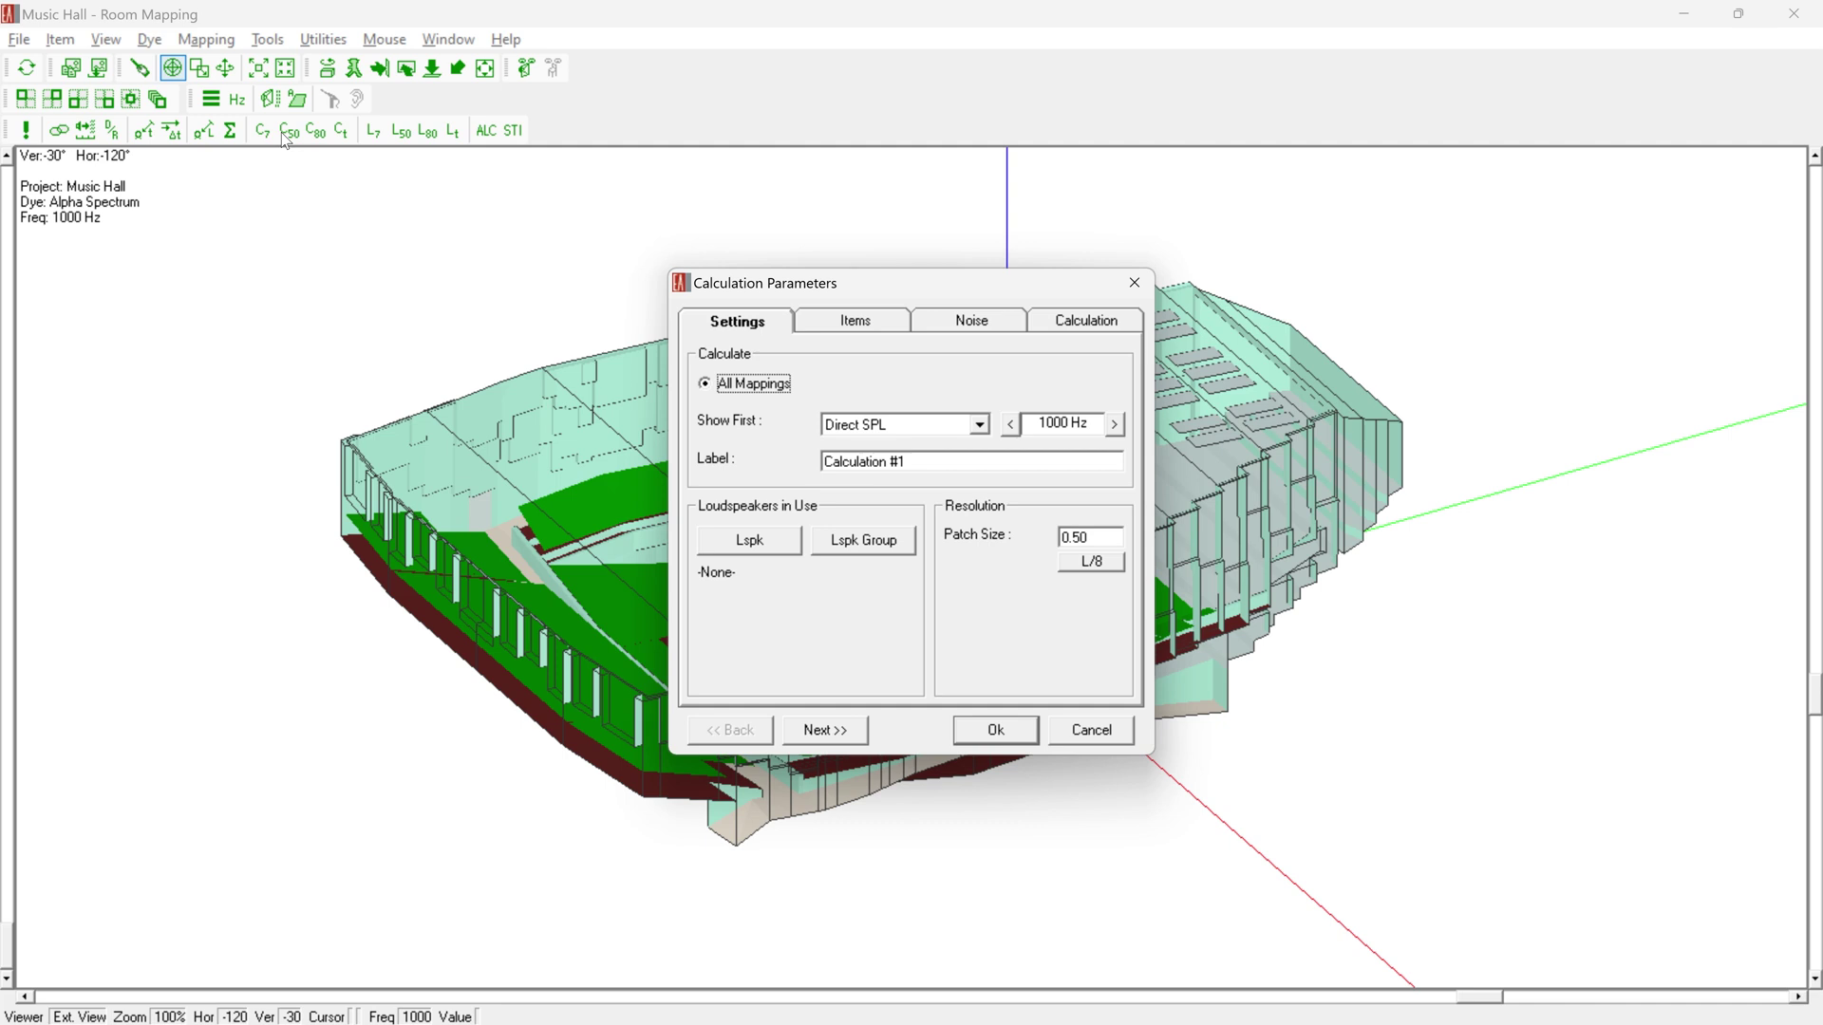
{"action": "left_click", "coordinate": [1092, 321]}
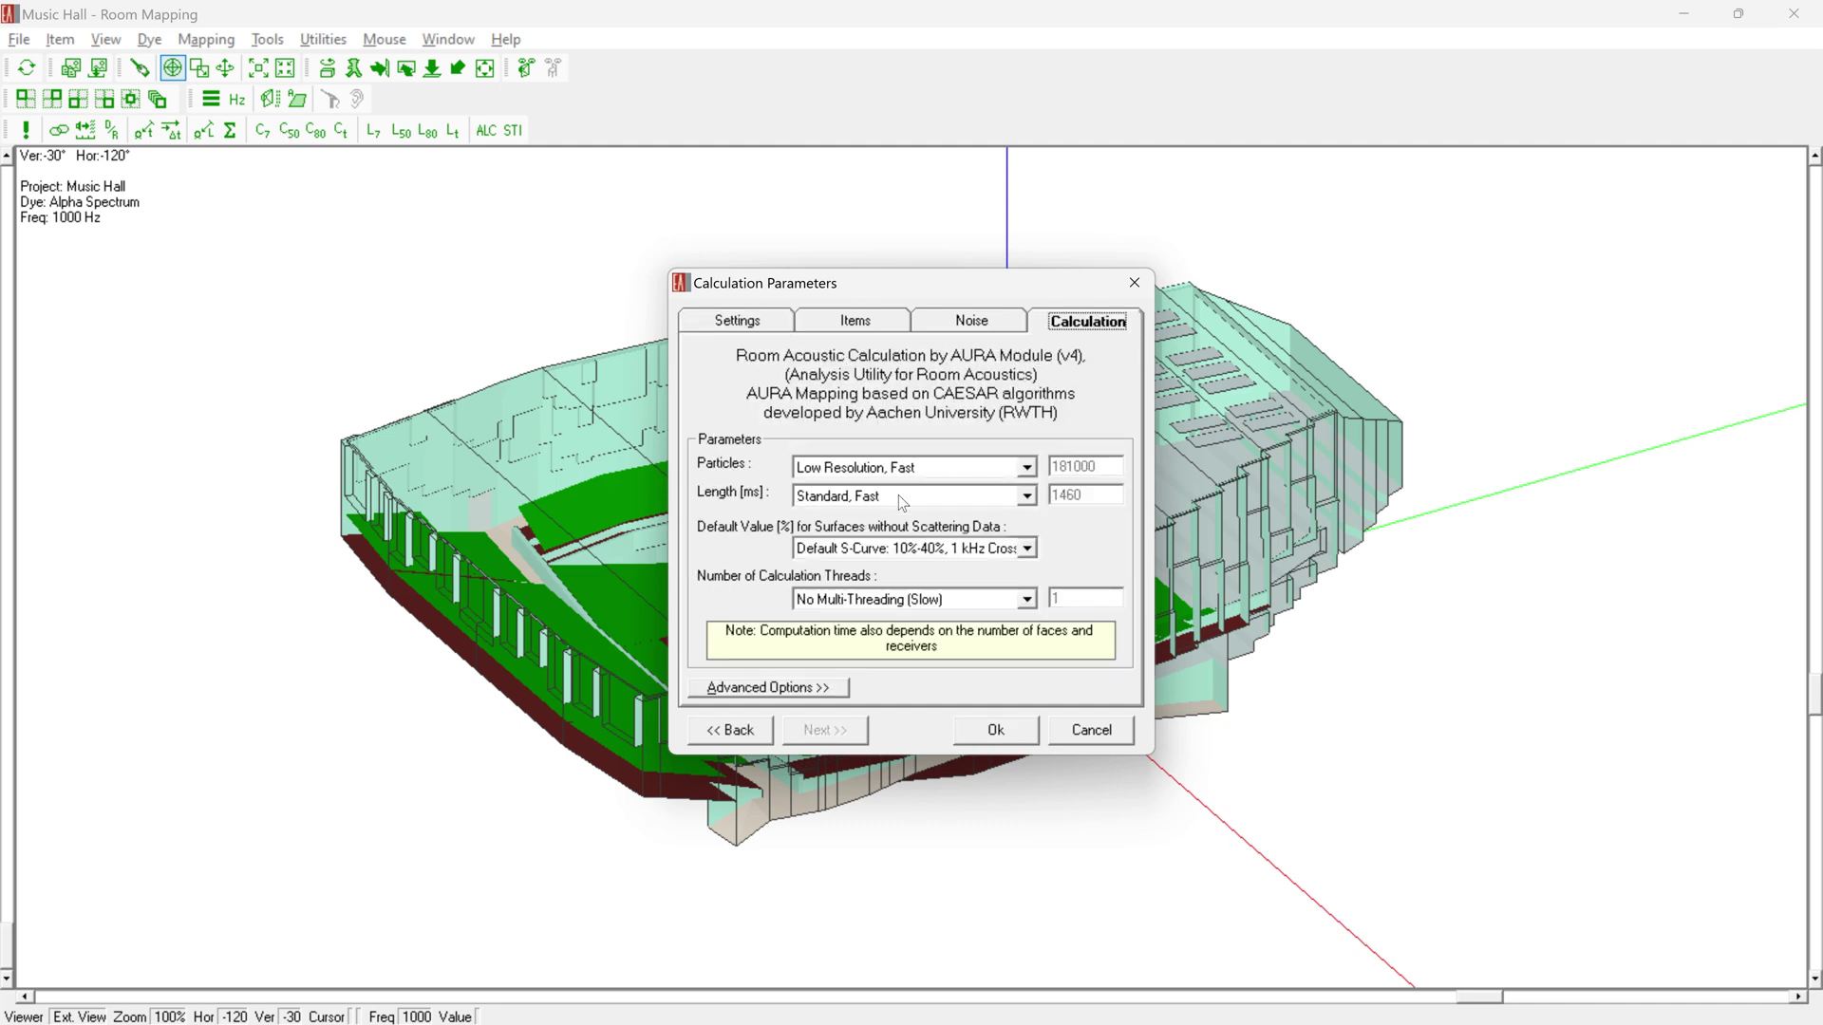
{"action": "left_click", "coordinate": [1028, 549]}
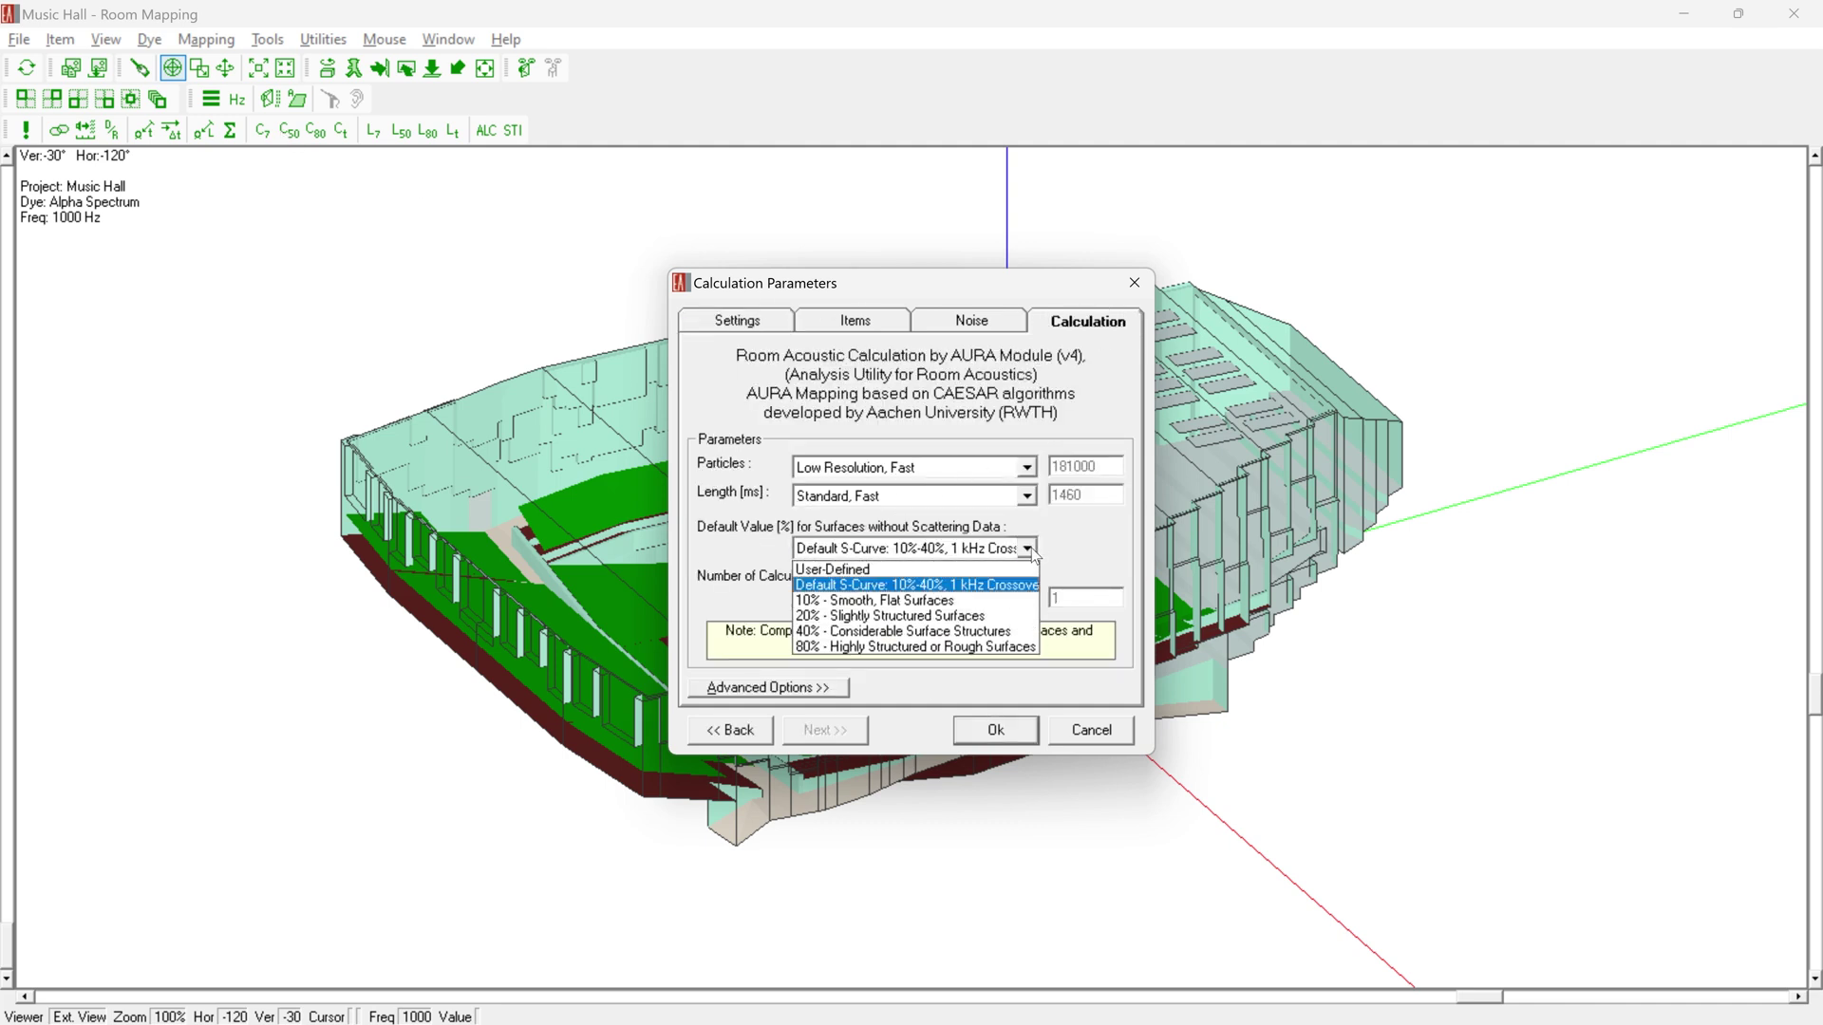